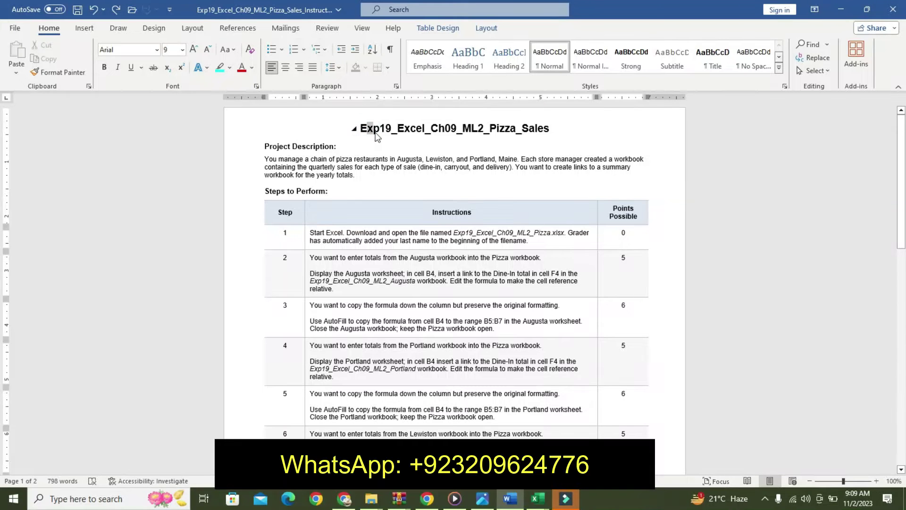
- Highlight the document title in yellow
click(366, 128)
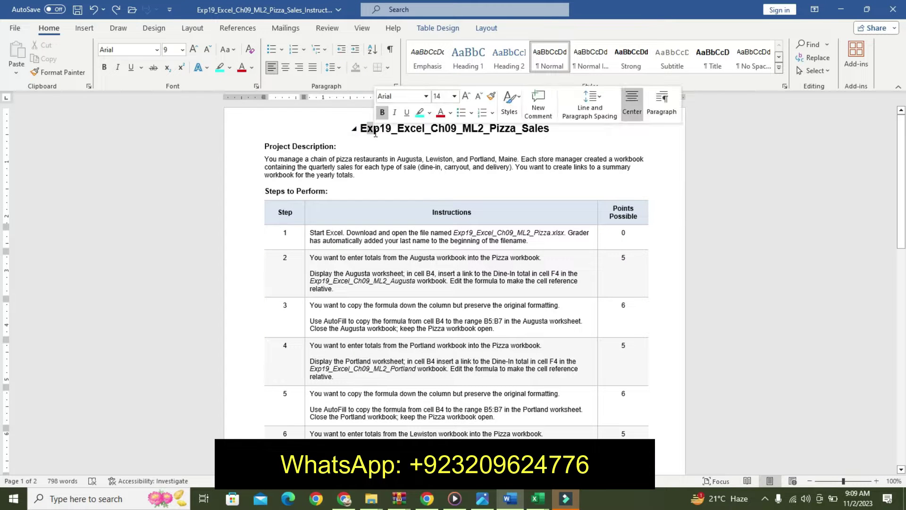
triple_click(366, 128)
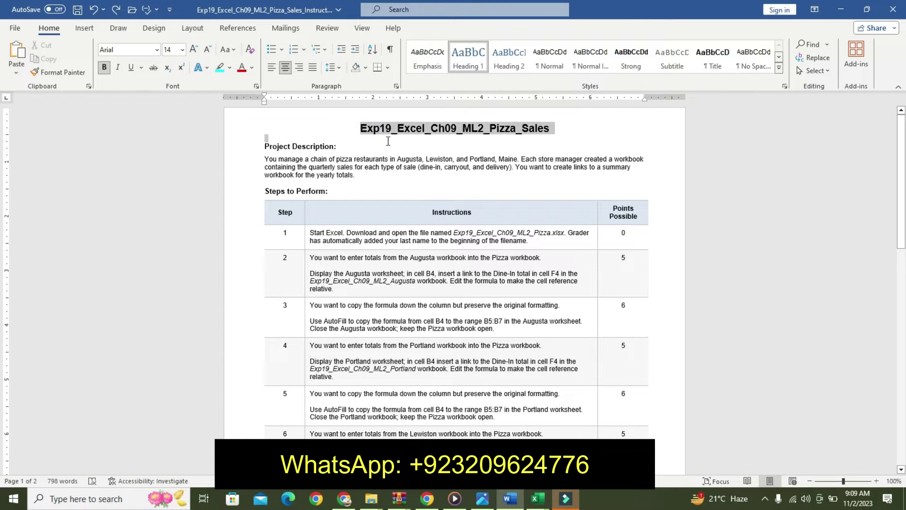
click(442, 121)
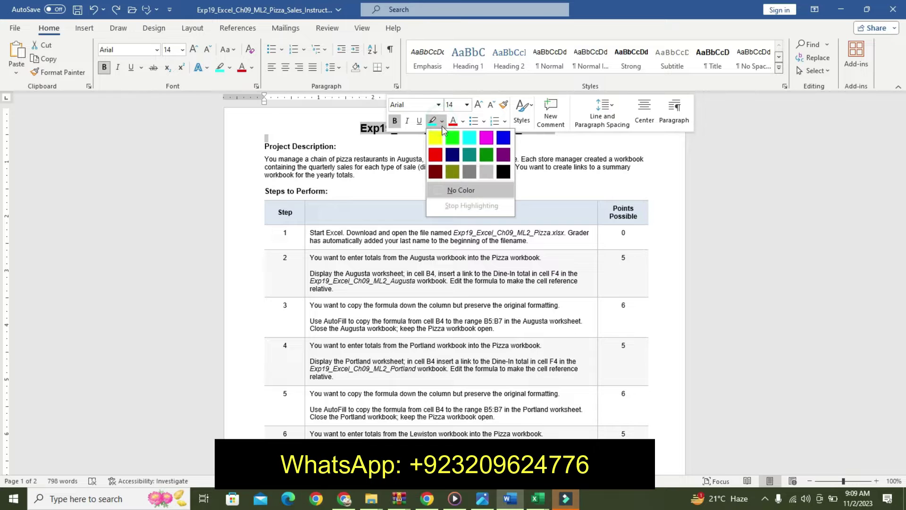
click(438, 138)
- Make the Project Description text 14 pt, bold, with turquoise highlight
drag(263, 144, 328, 183)
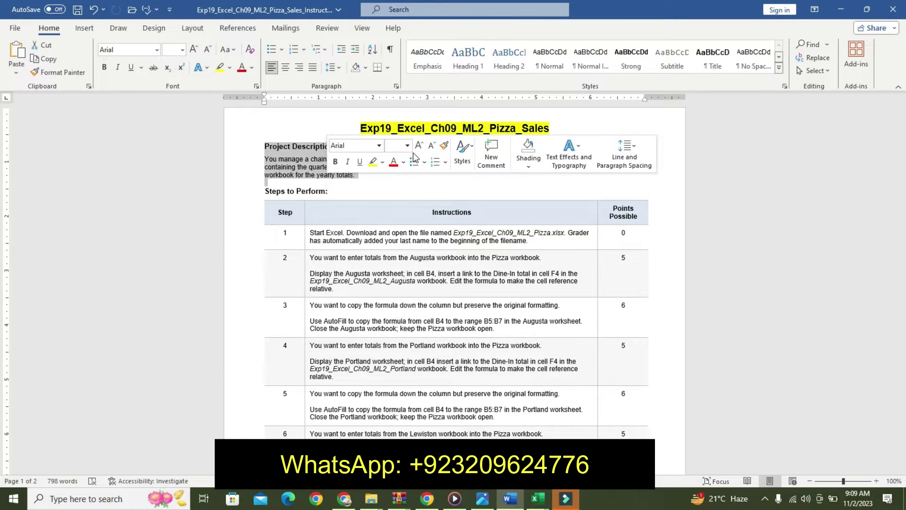
click(408, 147)
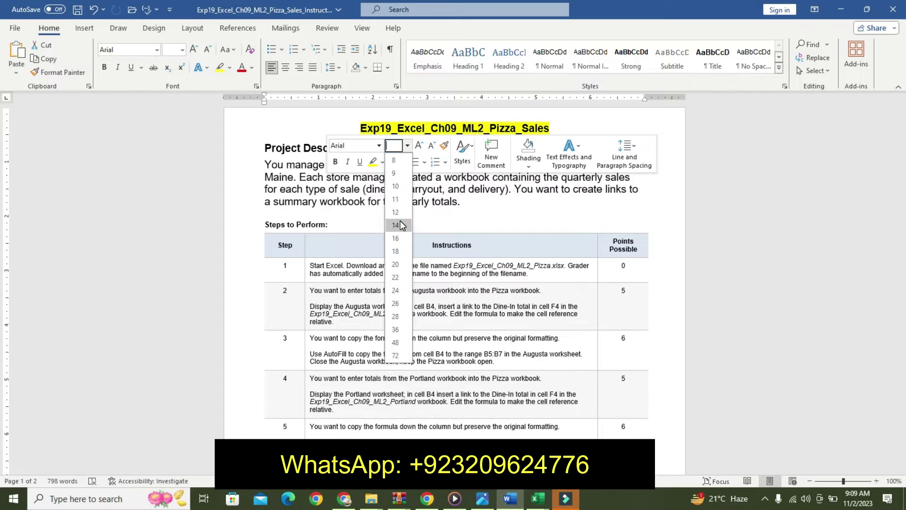
click(400, 220)
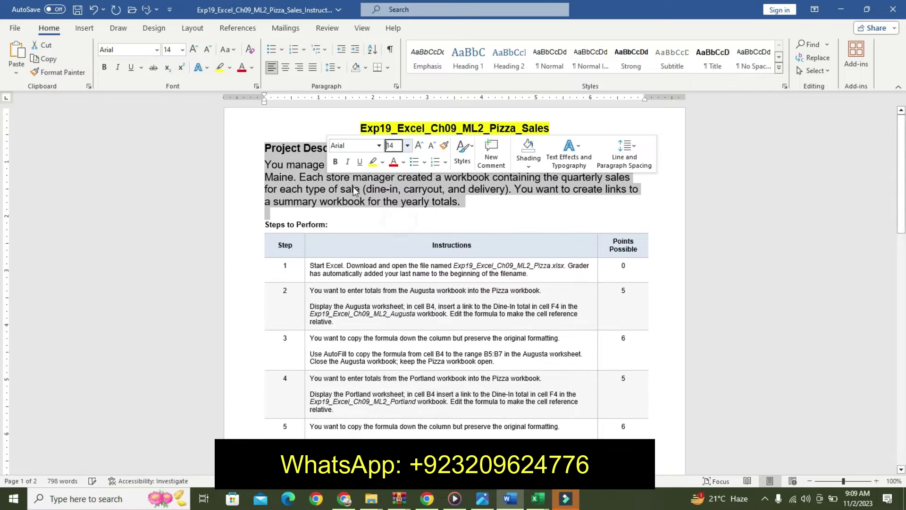
click(335, 161)
click(382, 162)
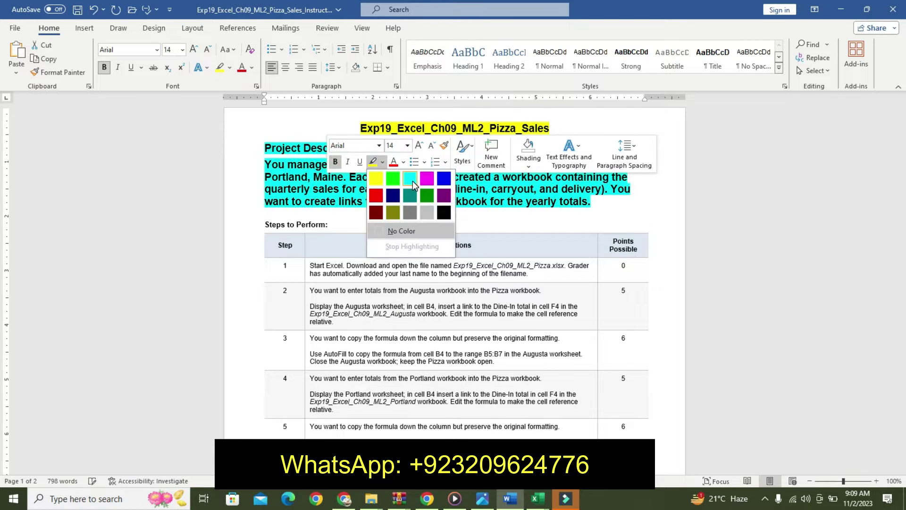
click(412, 180)
click(333, 188)
mouse_move(265, 163)
mouse_down()
mouse_move(539, 215)
mouse_move(592, 203)
mouse_up()
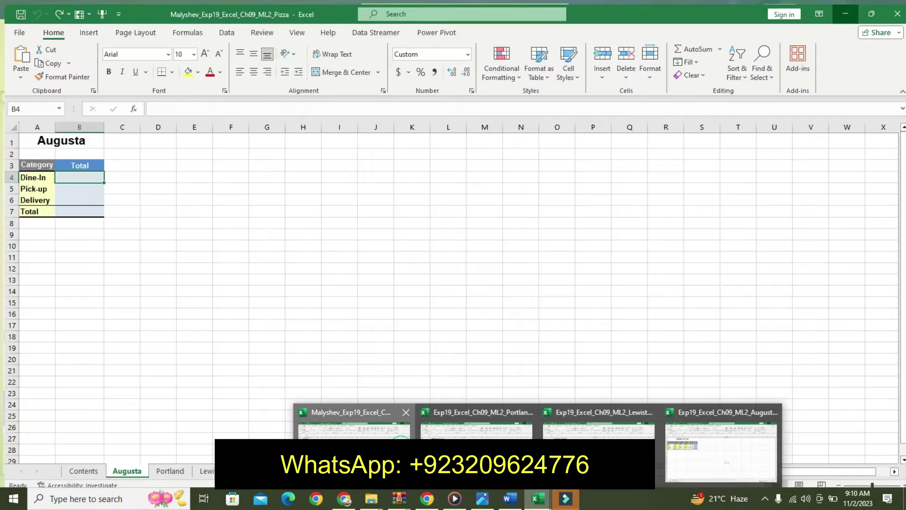
- Switch to the Pizza workbook's Augusta sheet in Excel, then back to the Word instructions
mouse_move(537, 498)
click(283, 416)
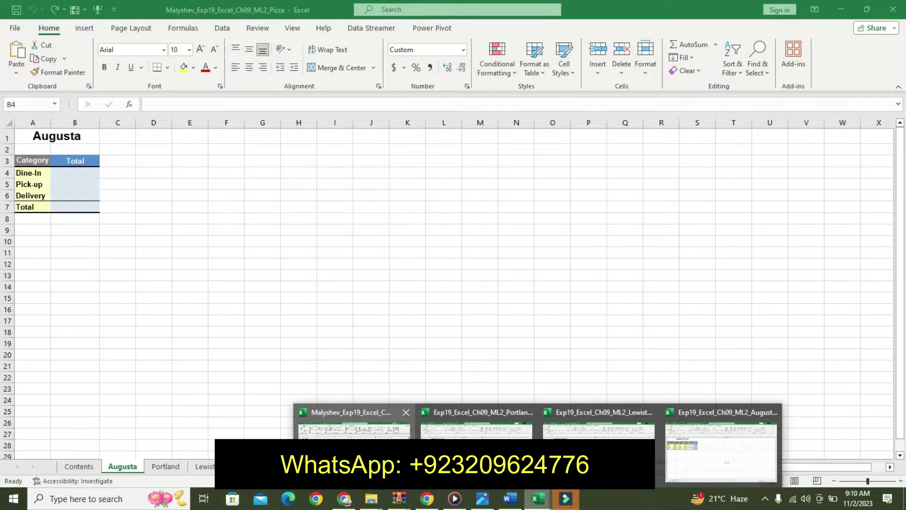
click(510, 498)
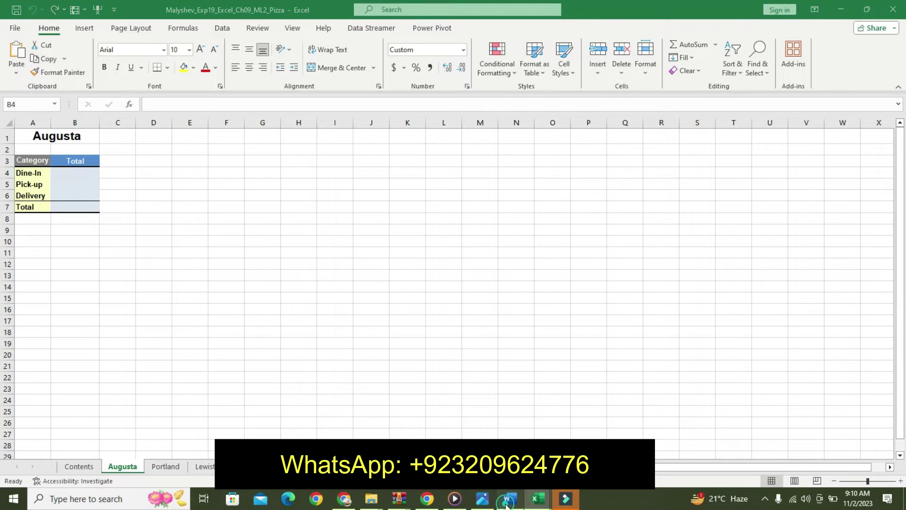
- Undo the title and description formatting and highlight the step 1 instruction turquoise
key(ctrl+z)
key(ctrl+z)
key(ctrl+z)
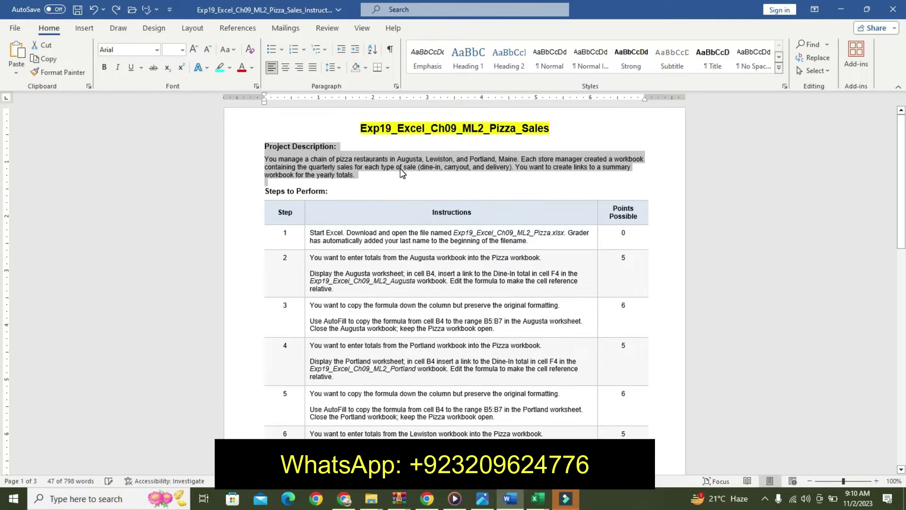
key(ctrl+z)
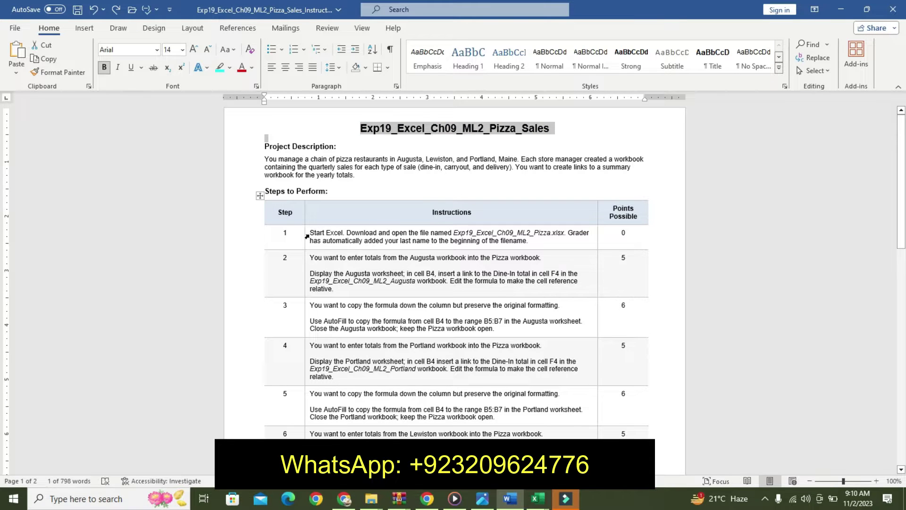
click(307, 236)
click(355, 267)
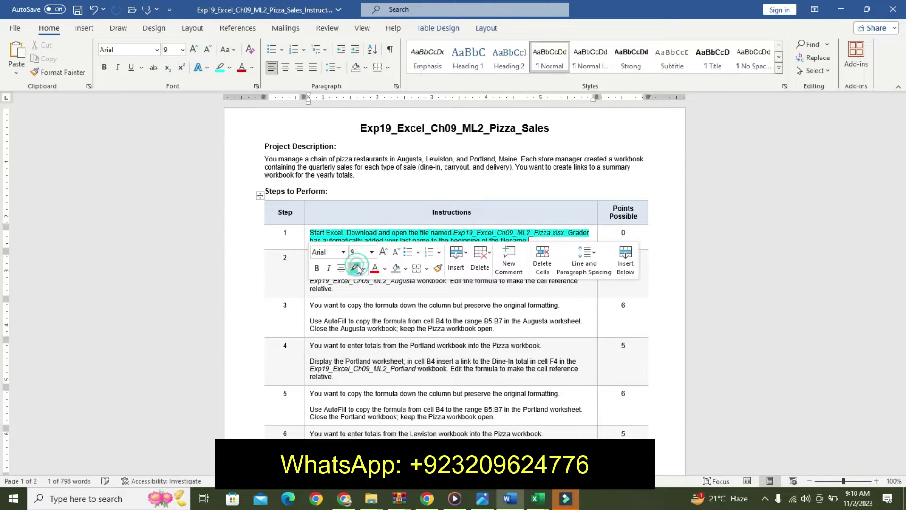
click(328, 231)
click(454, 233)
- Make the Exp19_Excel_Ch09_ML2_Pizza.xlsx file name 16 pt, bold, with yellow highlight
drag(501, 233, 565, 240)
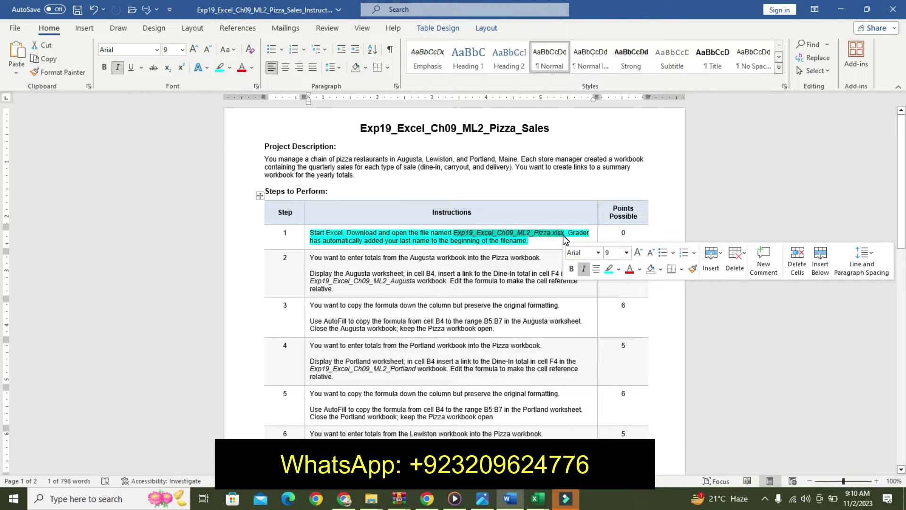
click(627, 252)
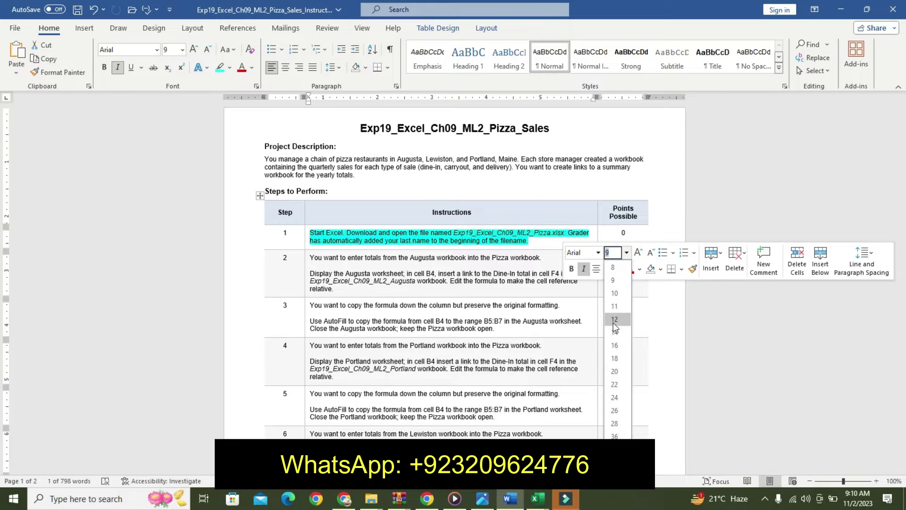
click(614, 344)
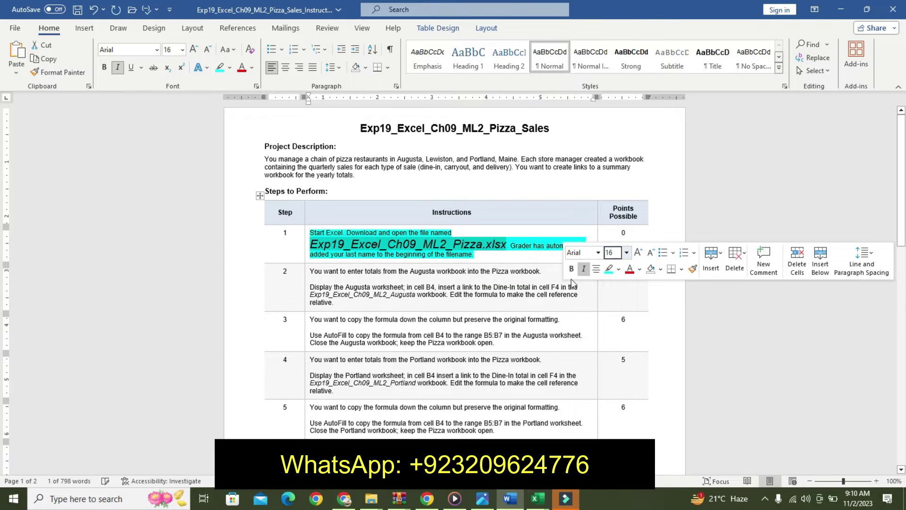
click(572, 269)
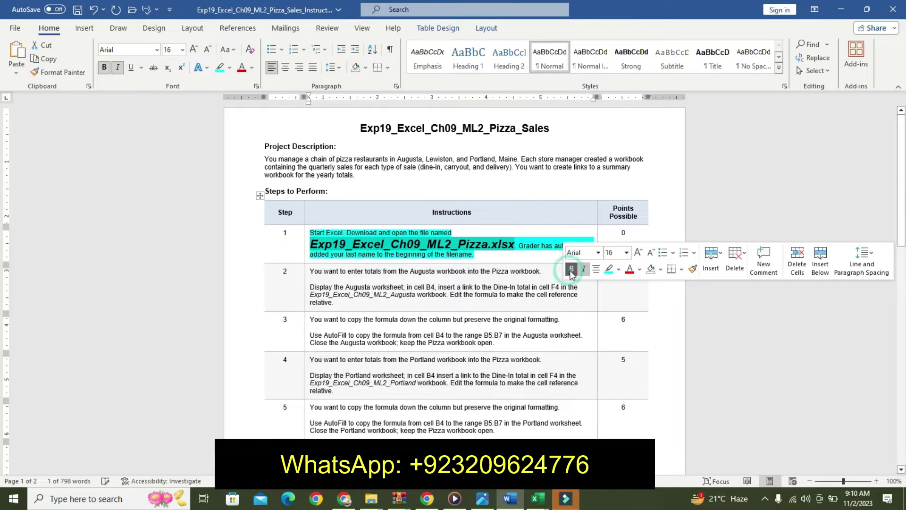
click(619, 269)
click(612, 286)
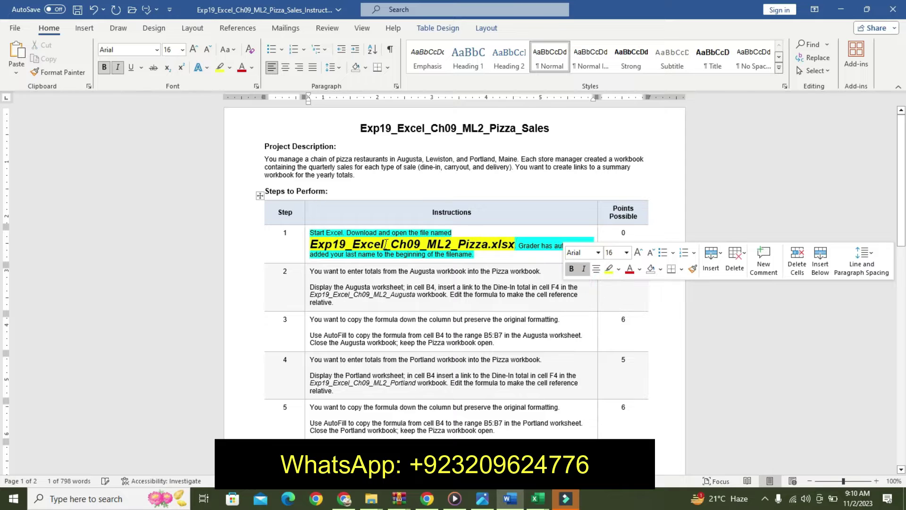
drag(311, 243, 515, 245)
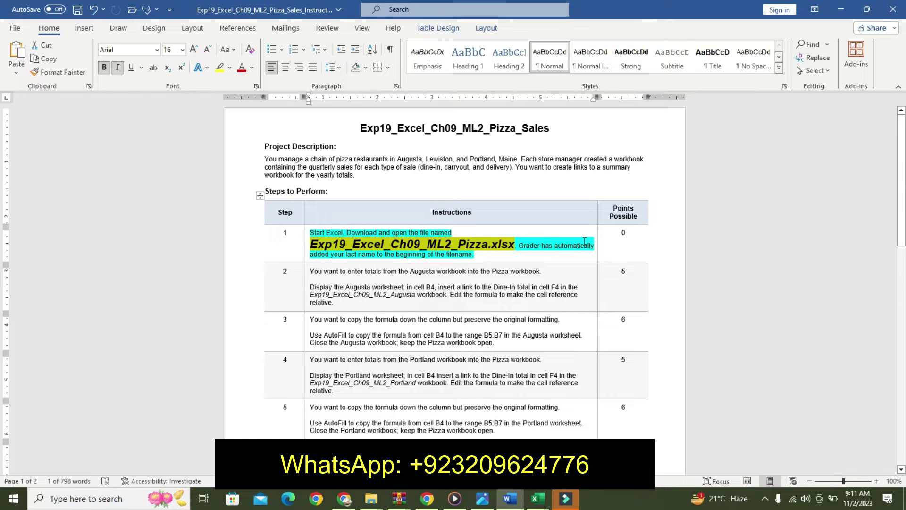
click(538, 499)
- Review the Pizza workbook's Contents, Augusta, Portland, Lewiston and remaining sheets, ending on Contents
click(396, 433)
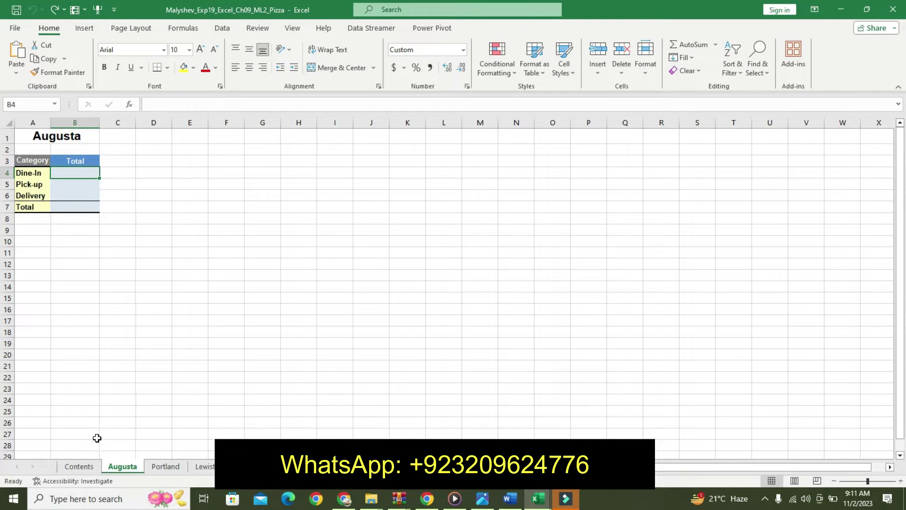
click(81, 467)
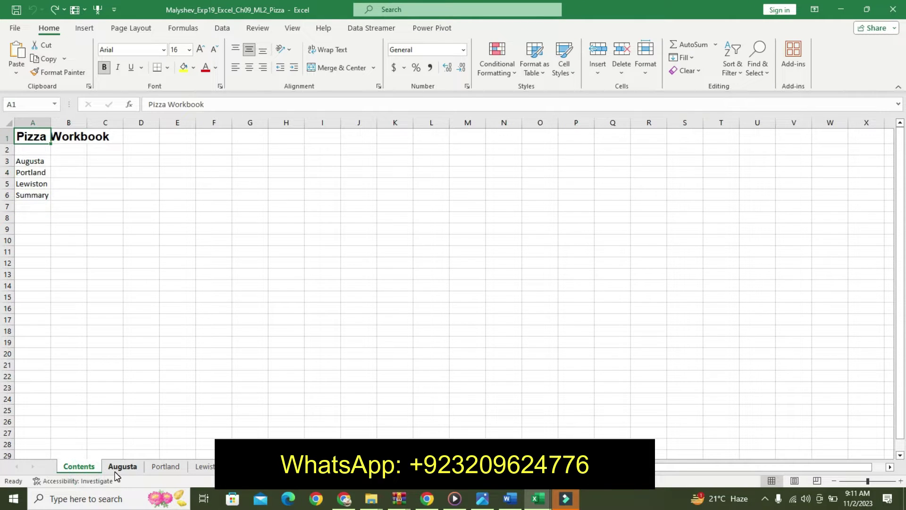
click(115, 470)
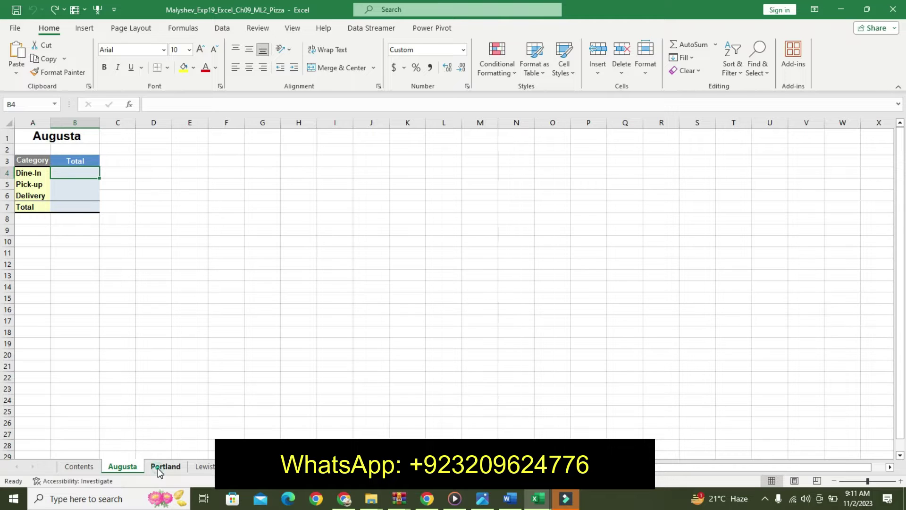
click(159, 470)
click(199, 467)
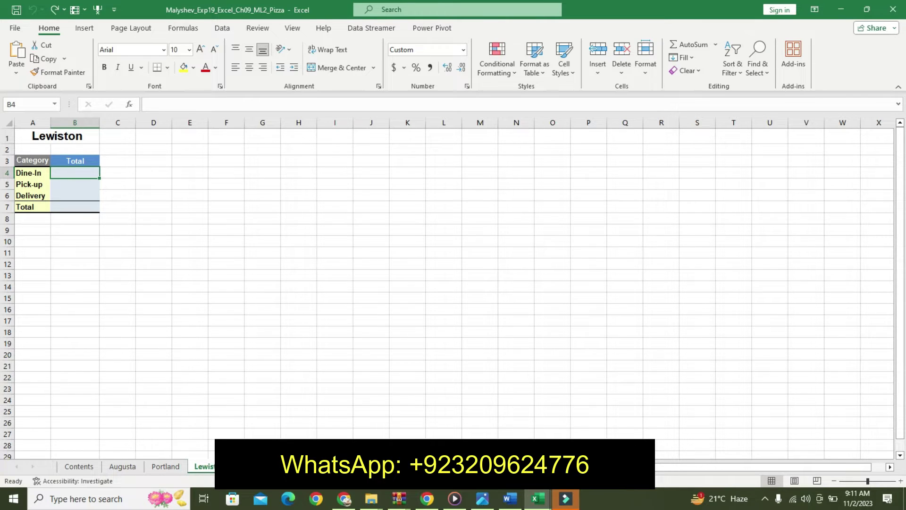
key(ctrl+Page_Down)
key(ctrl+Page_Down)
key(ctrl+Page_Up)
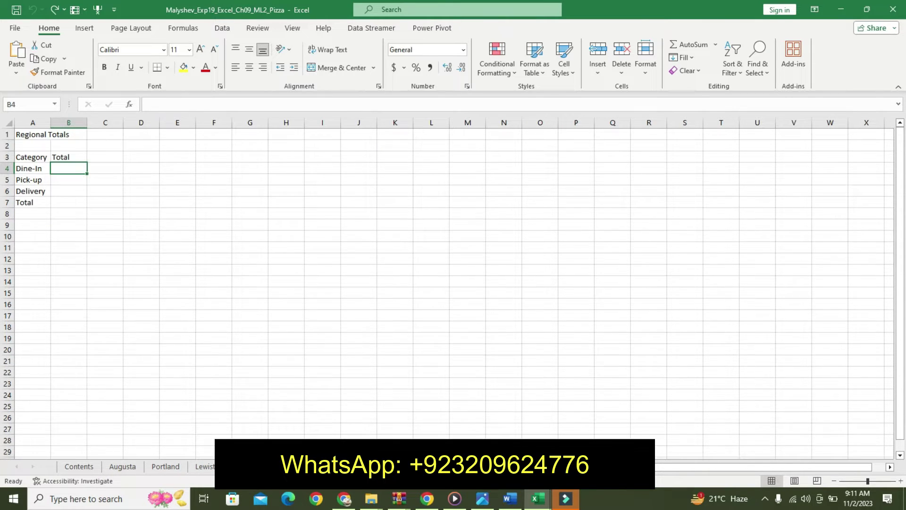
key(ctrl+Page_Up)
click(159, 466)
click(113, 467)
click(78, 466)
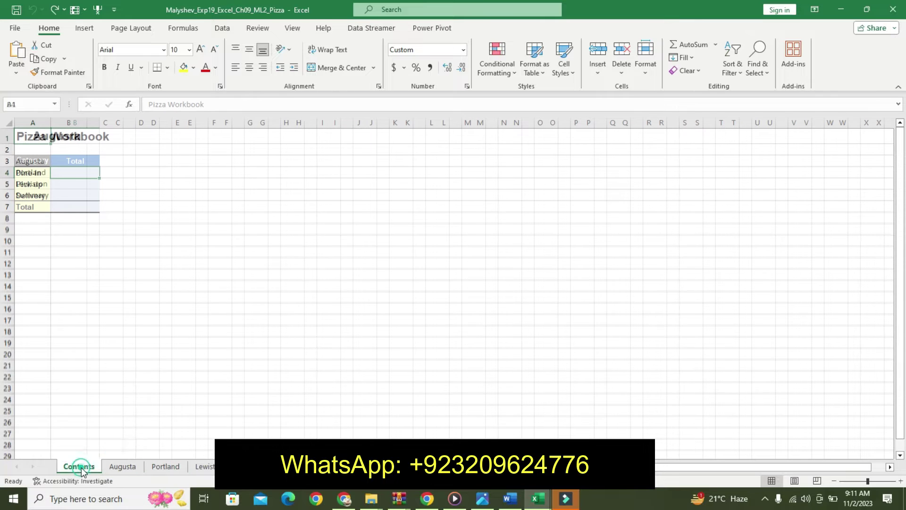
- Select empty cell H22 and return to the Word instructions document
click(269, 372)
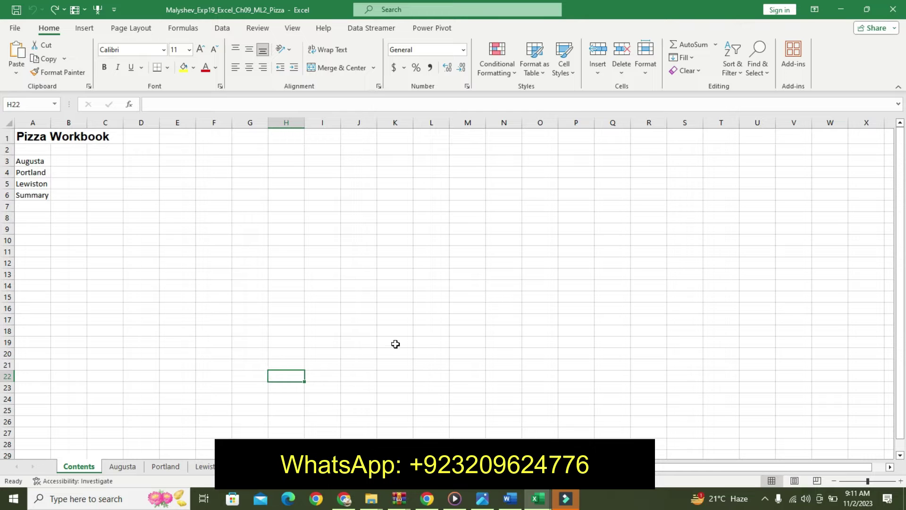
click(509, 499)
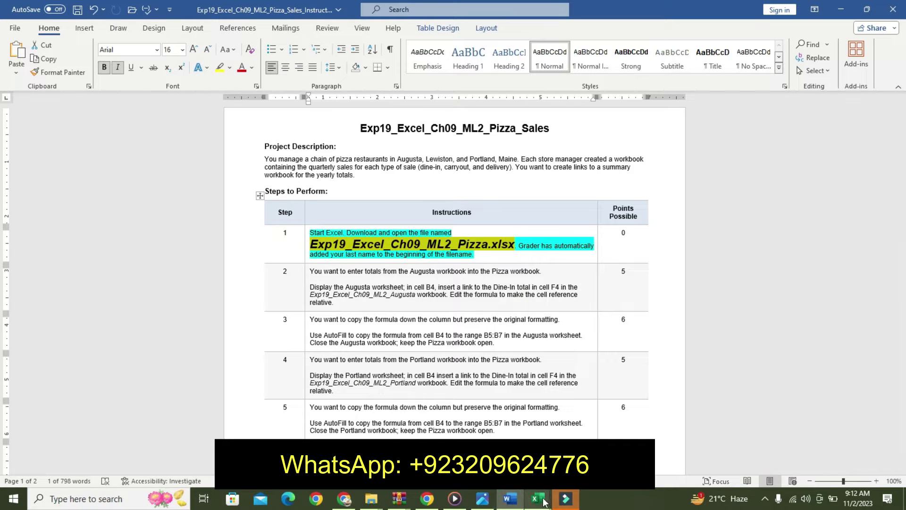
mouse_move(536, 498)
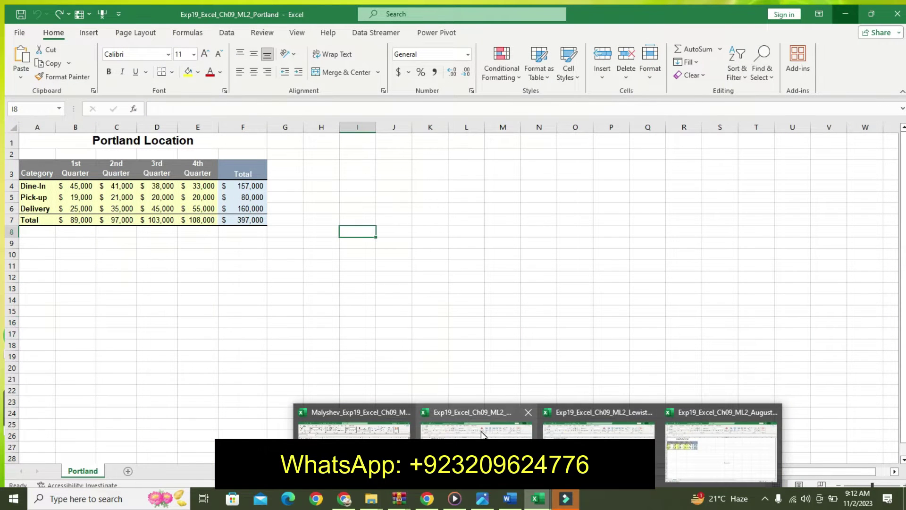
click(354, 430)
click(510, 499)
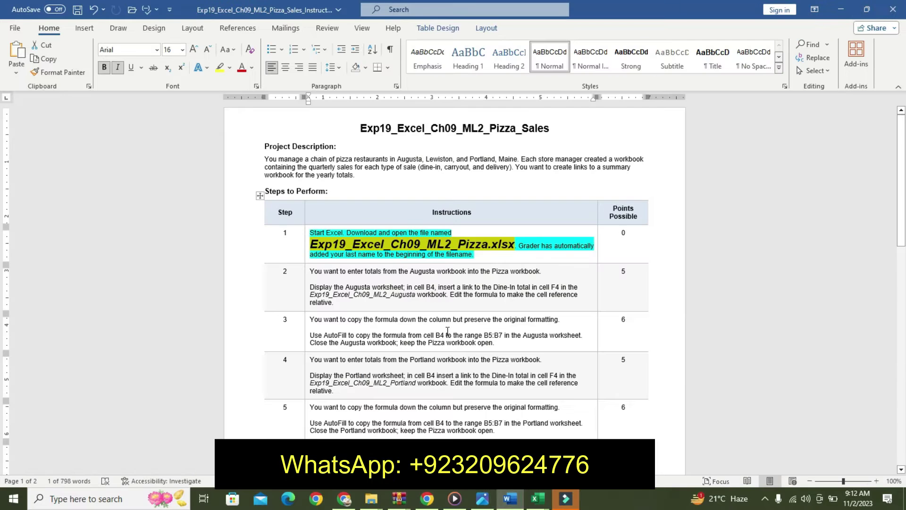
- Undo the file name formatting and highlight Step 2's first line yellow
key(ctrl+z)
key(ctrl+z)
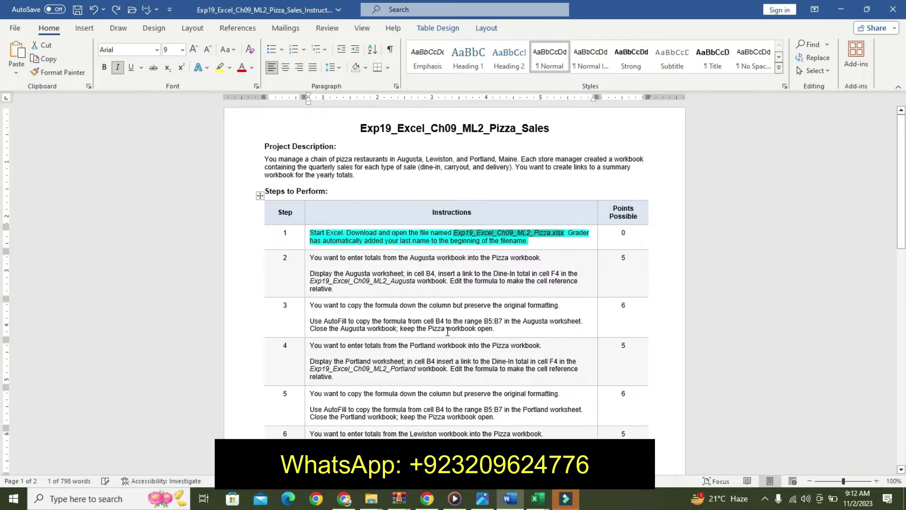
drag(310, 258, 546, 257)
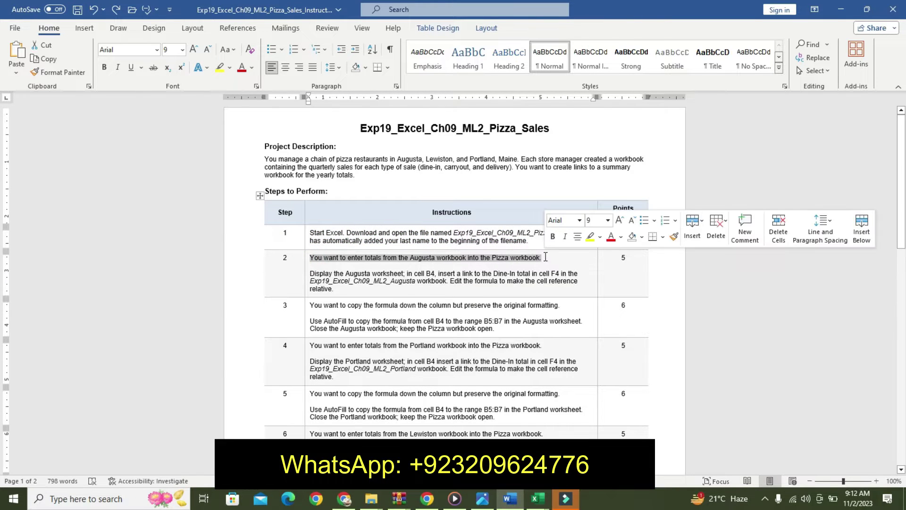
click(590, 236)
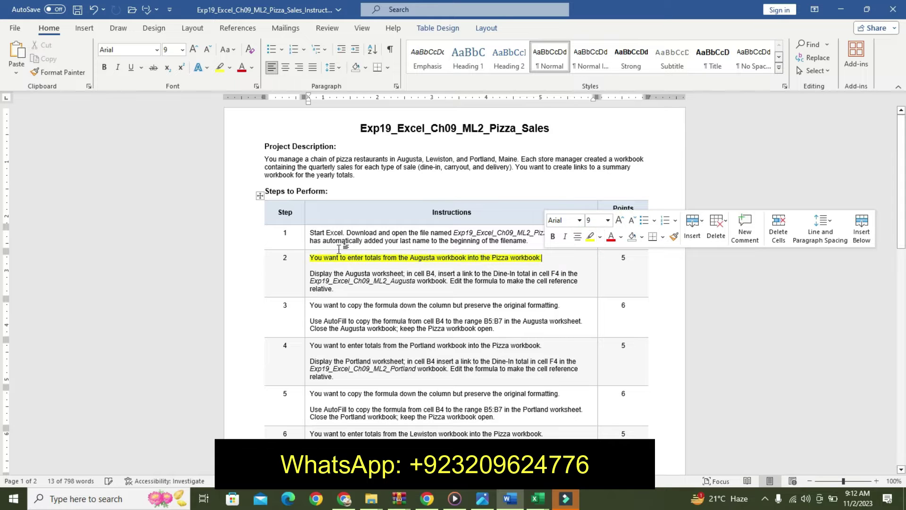
- Make Step 2's instruction paragraph 11 pt, bold, with cyan highlight
triple_click(312, 270)
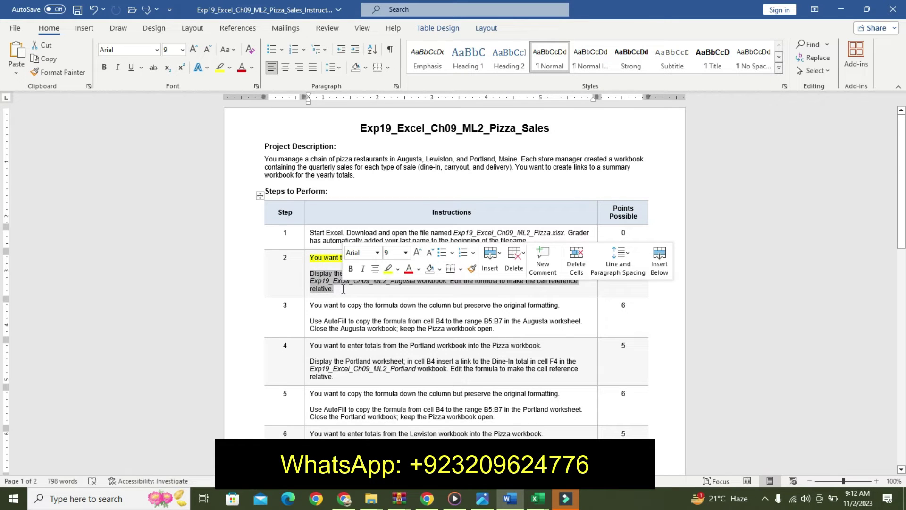
click(405, 252)
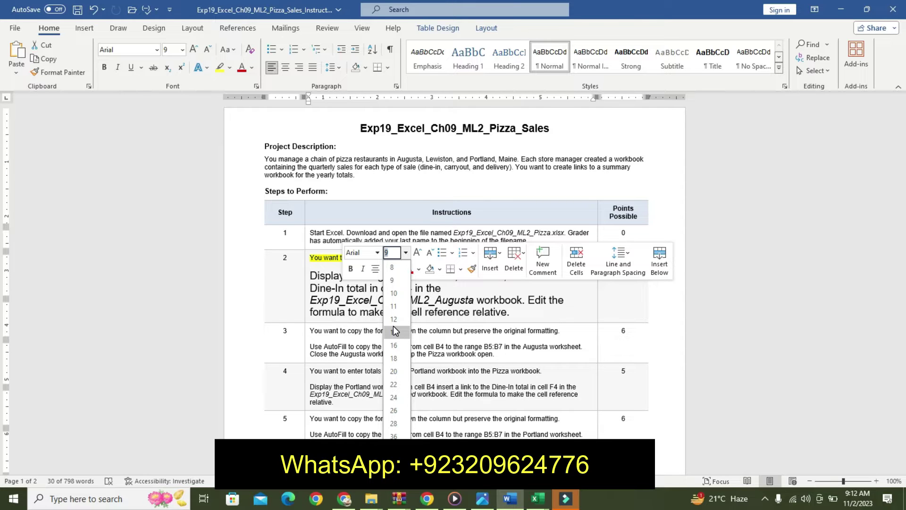
click(394, 306)
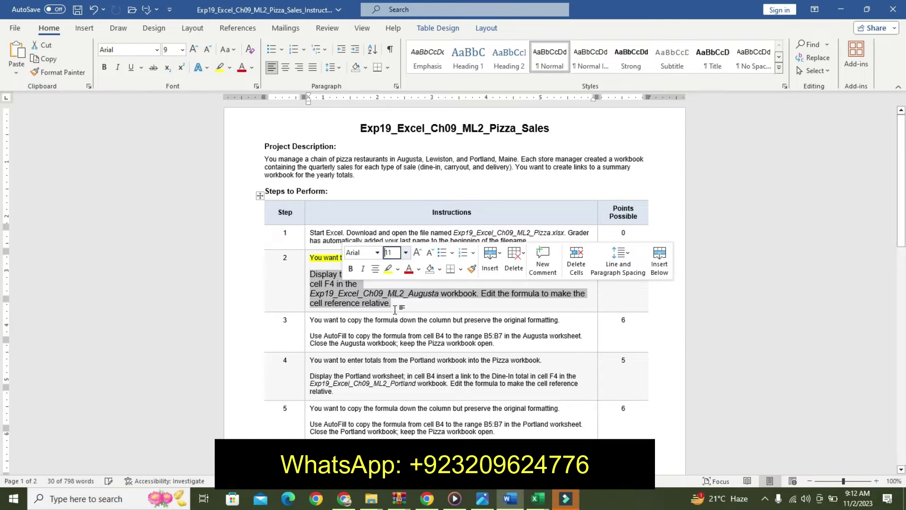
click(351, 268)
click(397, 270)
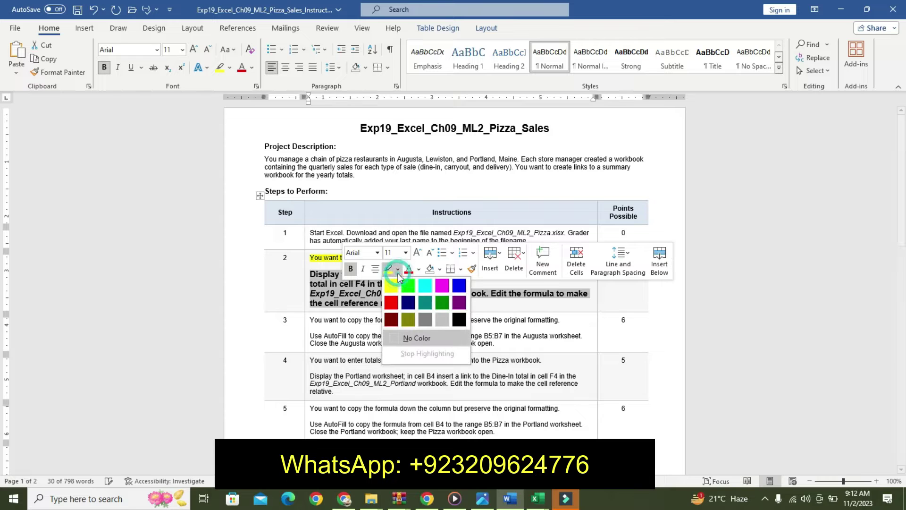
click(425, 285)
click(326, 284)
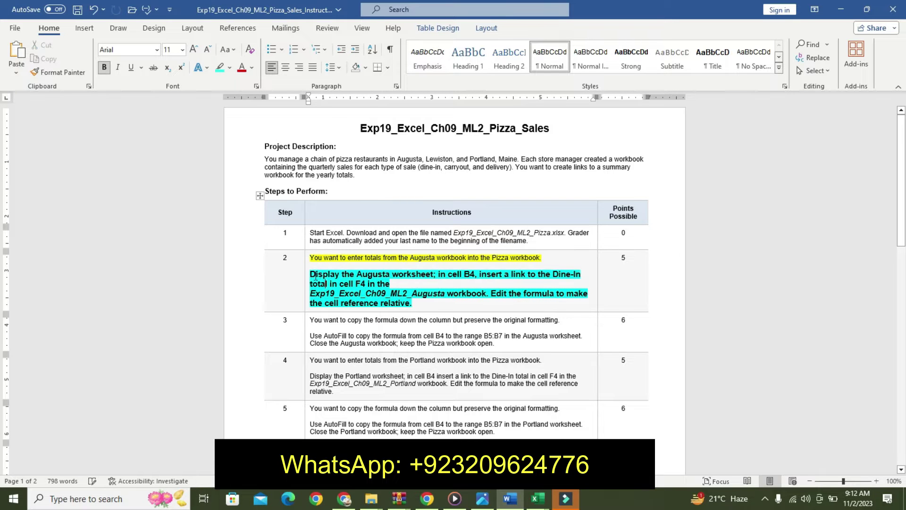
triple_click(316, 276)
click(340, 283)
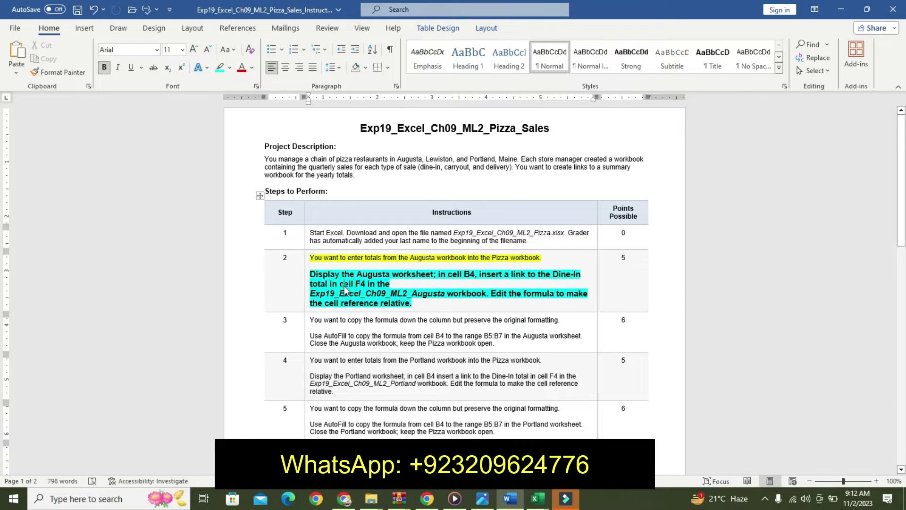
triple_click(317, 274)
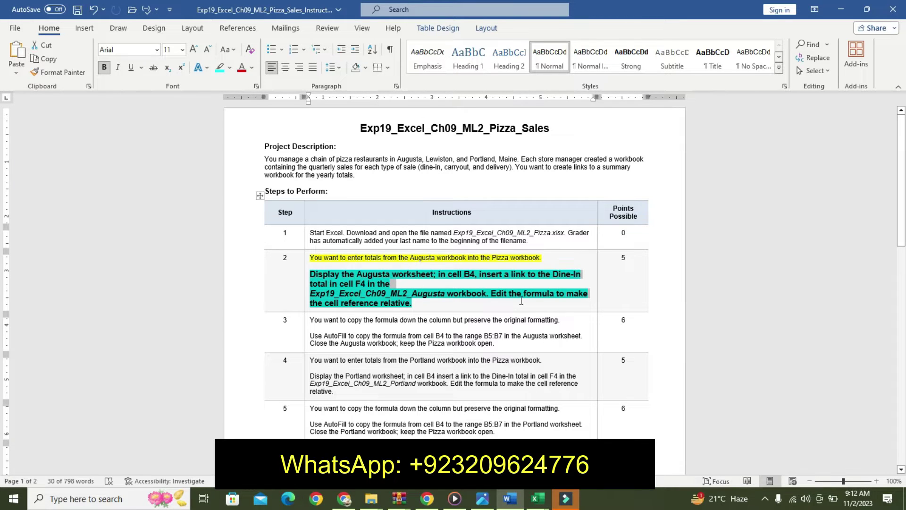
- Show the Pizza workbook's Augusta sheet in Excel, then return to Word
click(538, 498)
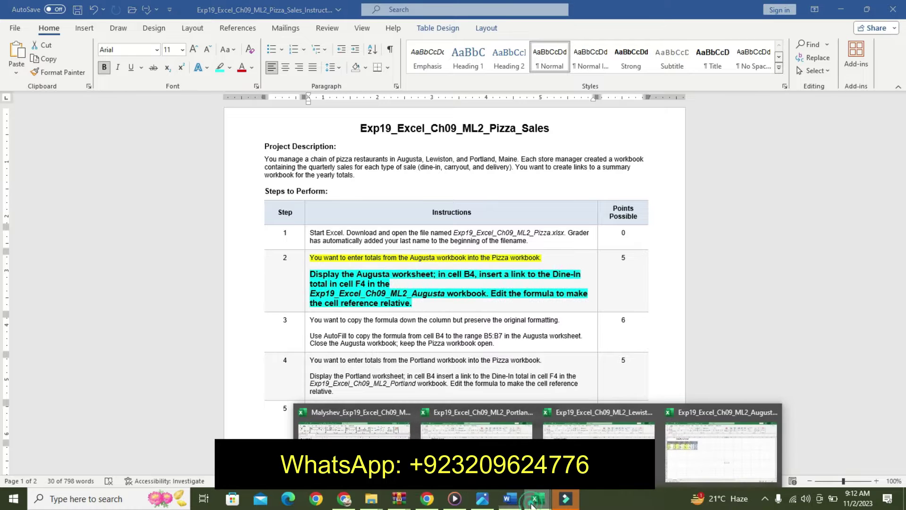
click(354, 427)
click(123, 467)
click(510, 499)
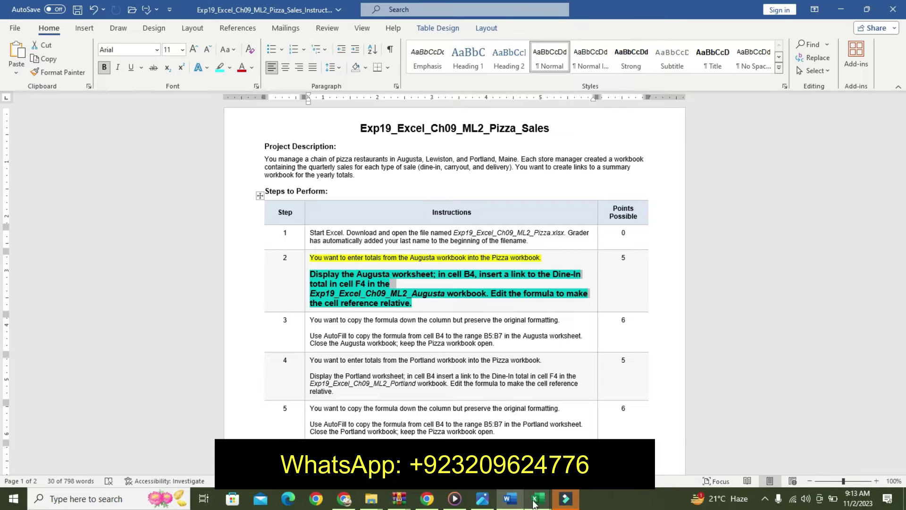
- Link Pizza's Augusta cell B4 to the Augusta workbook's Dine-In total F4, showing $125,000
mouse_move(536, 499)
click(408, 431)
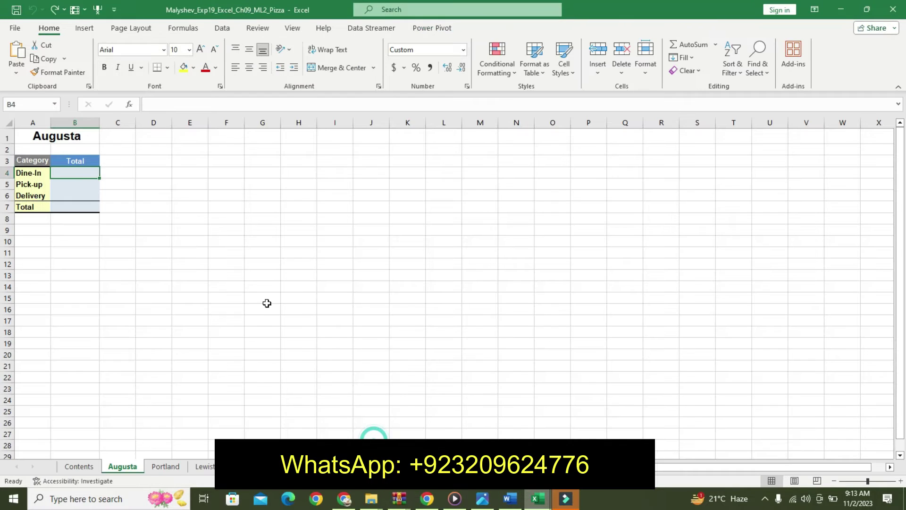
text(=)
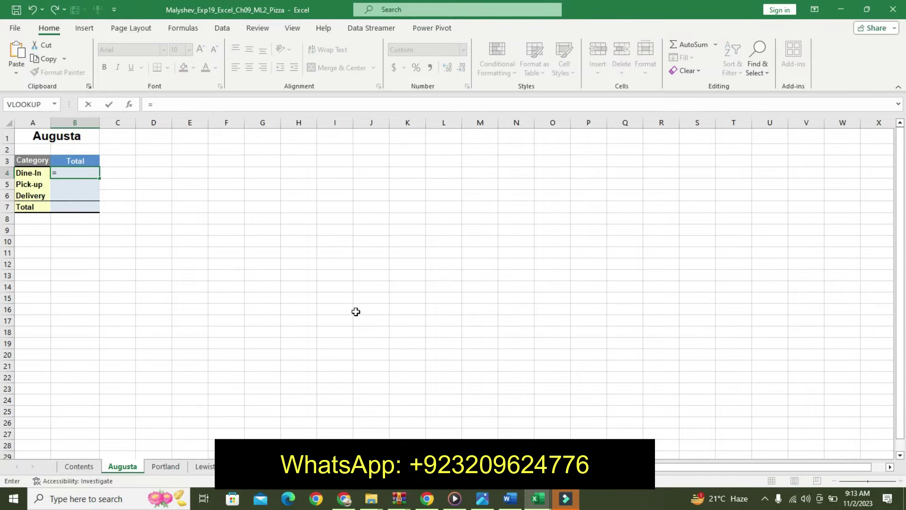
click(543, 502)
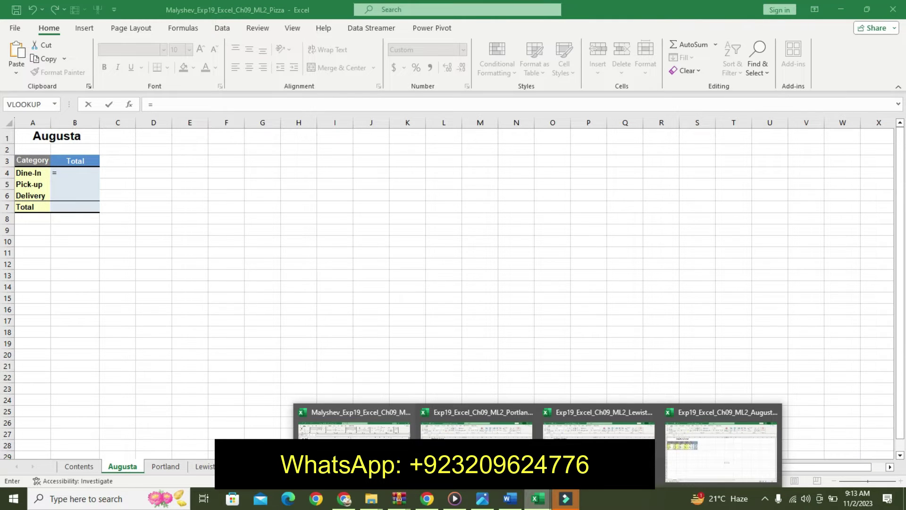
click(716, 432)
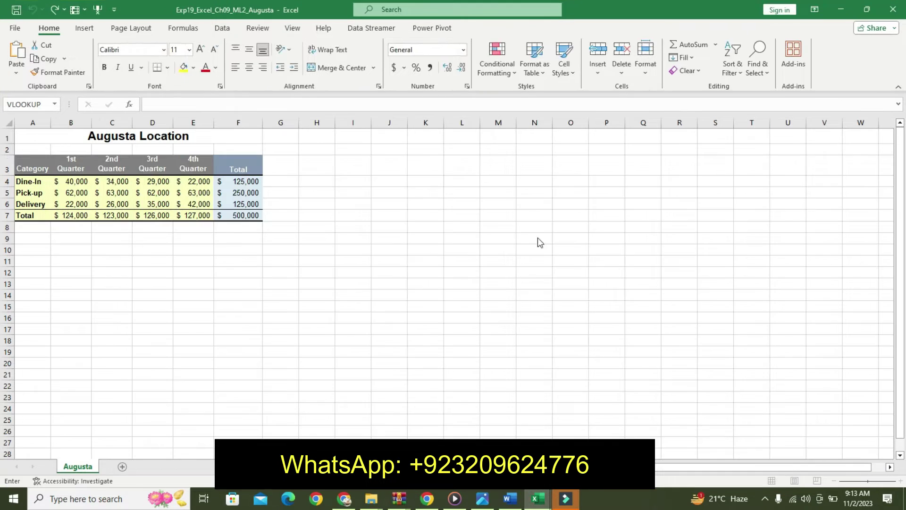
click(247, 181)
key(Return)
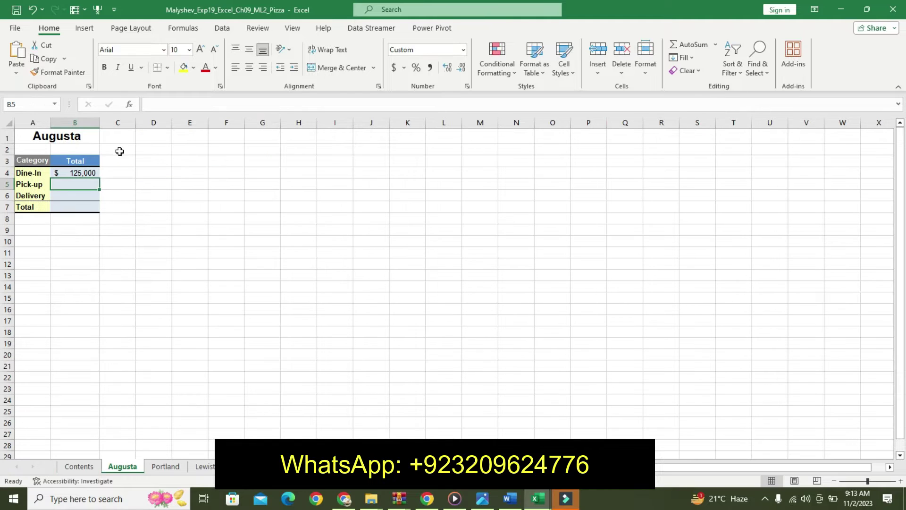
- Undo Step 2's formatting and highlight Step 3's first line yellow
click(514, 493)
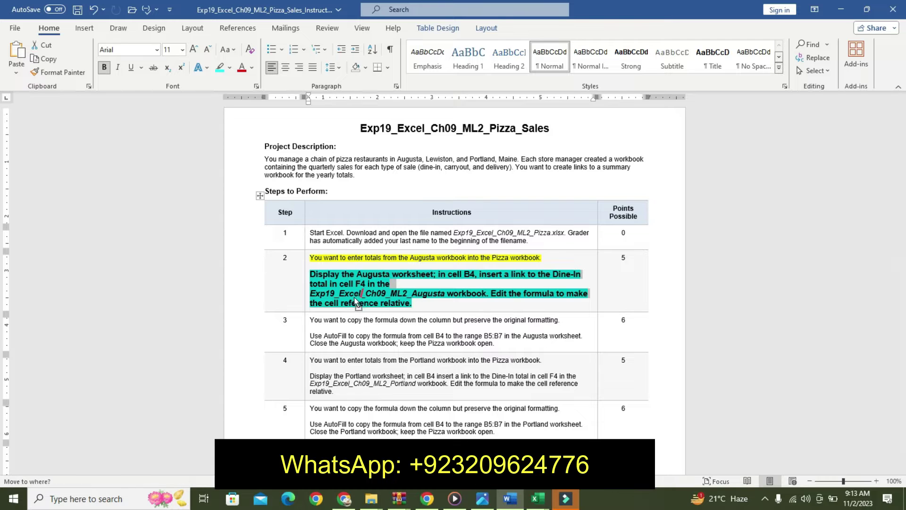
click(412, 304)
key(ctrl+z)
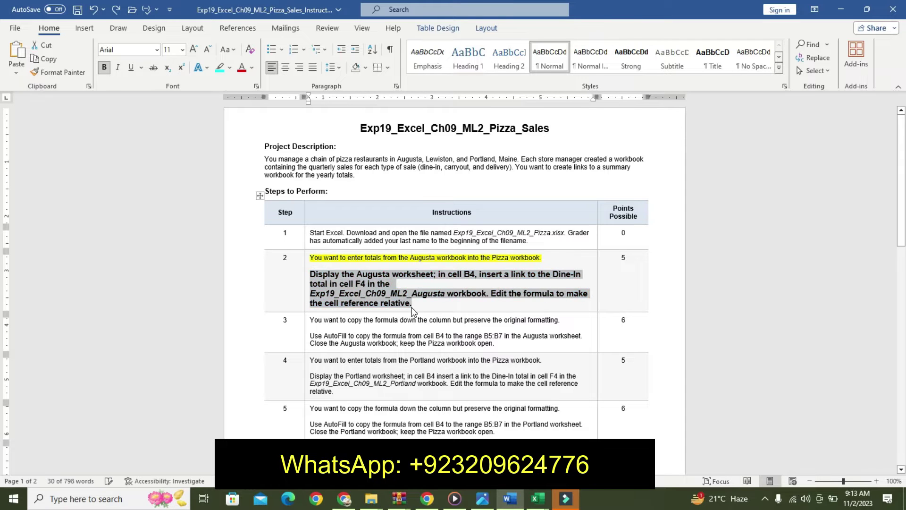
key(ctrl+z)
key(ctrl+z)
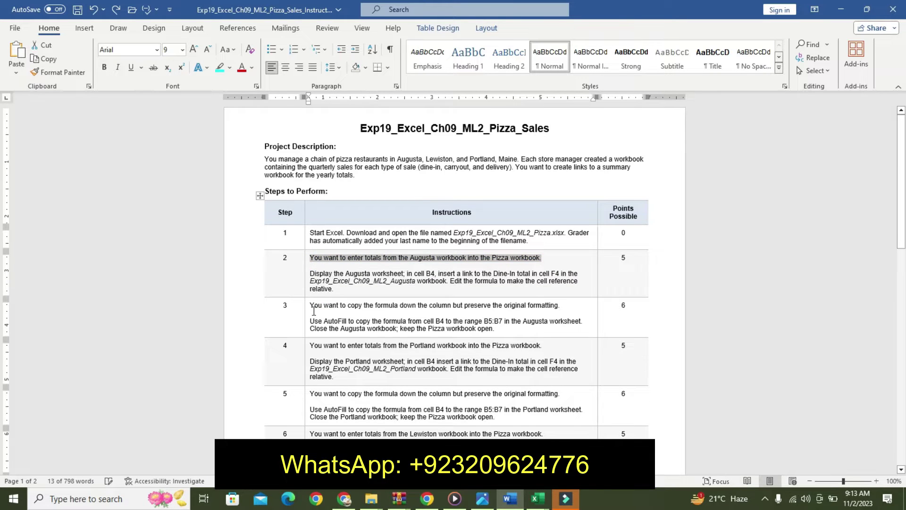
drag(310, 306, 564, 305)
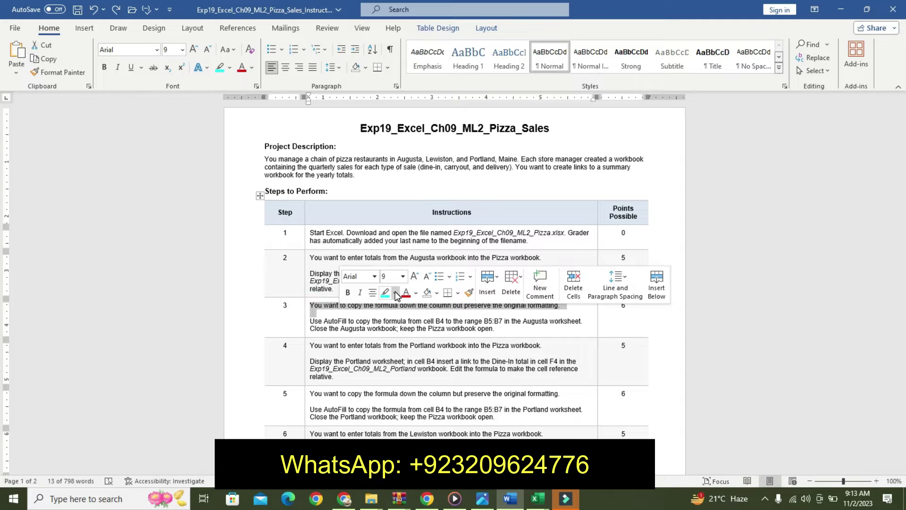
click(396, 294)
click(388, 308)
- Make Step 3's AutoFill instruction paragraph 12 pt, bold, with cyan highlight
click(308, 322)
mouse_move(313, 321)
mouse_down()
mouse_move(500, 321)
mouse_move(495, 329)
mouse_up()
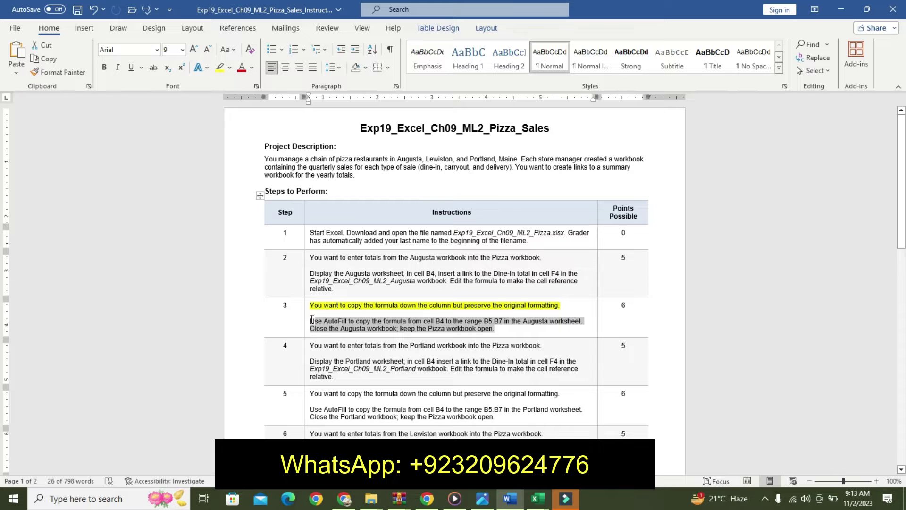
drag(310, 321, 495, 329)
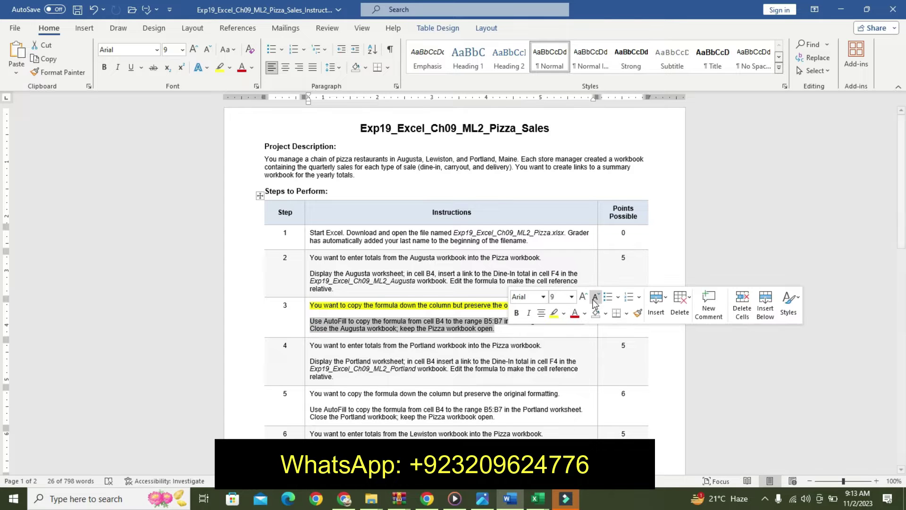
click(572, 297)
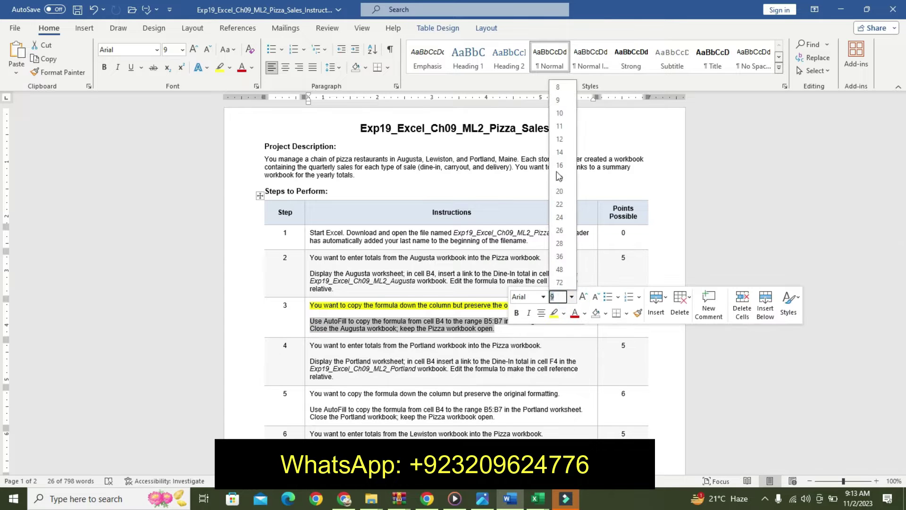
click(559, 139)
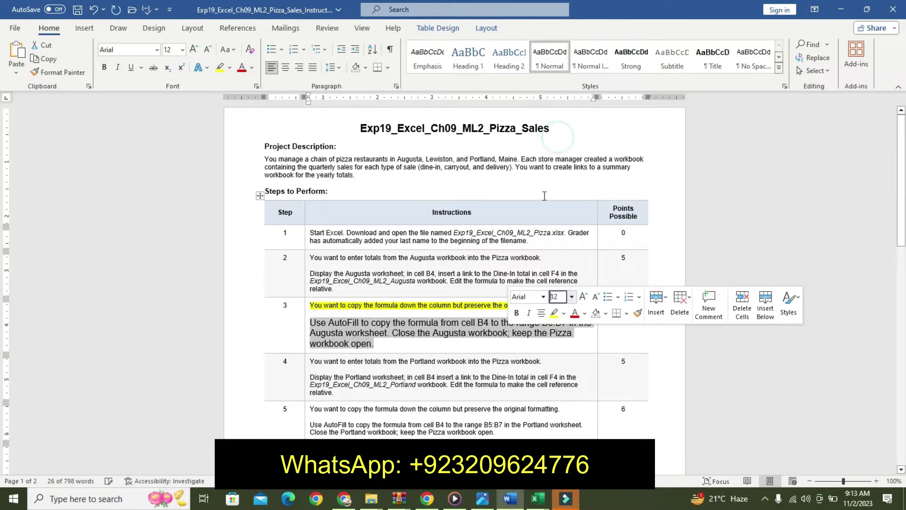
click(516, 313)
click(563, 313)
click(590, 328)
click(319, 315)
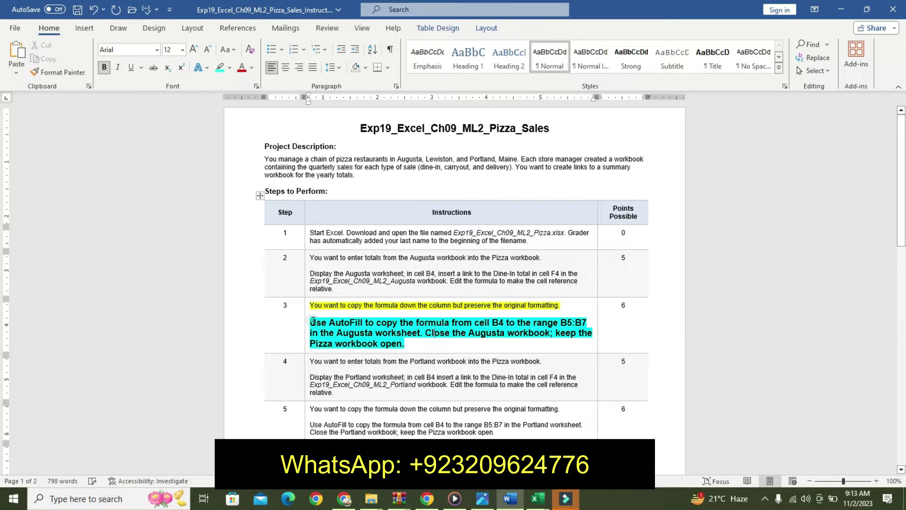
drag(312, 320, 515, 347)
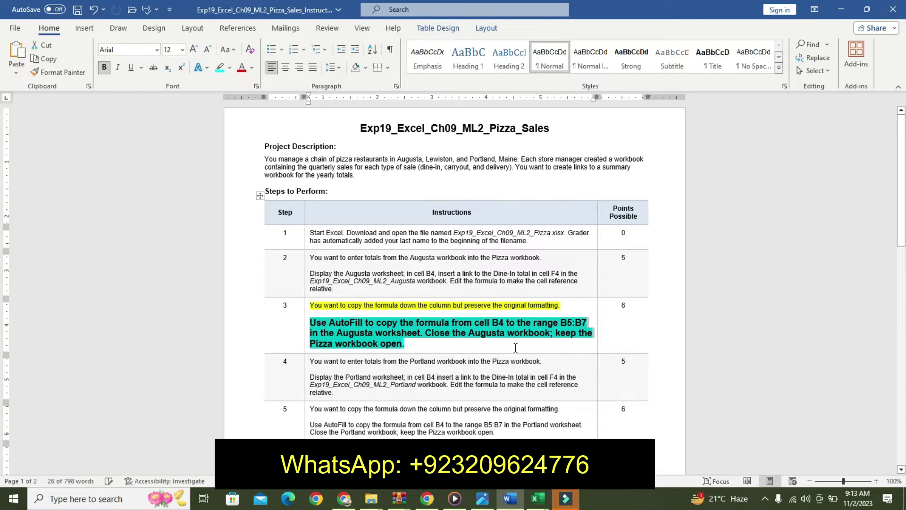
click(529, 495)
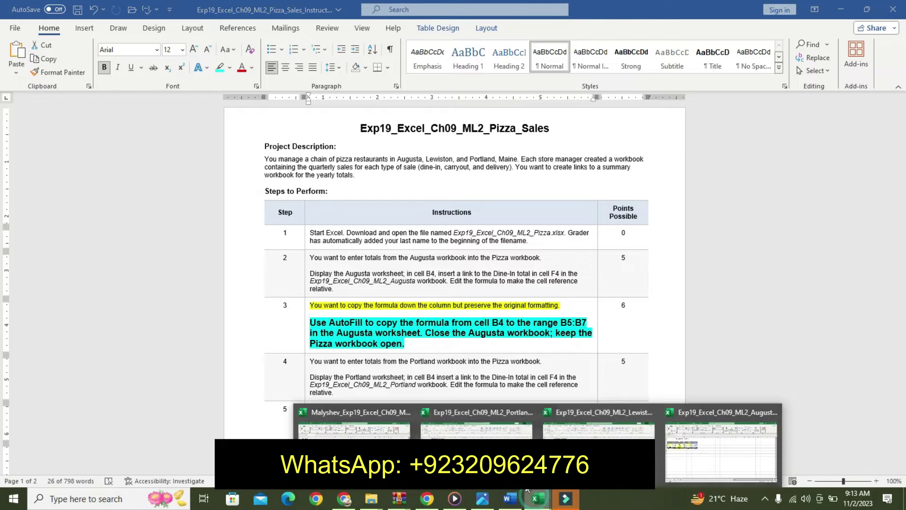
- Link B5 and B6 to the Augusta workbook's Pick-up (F5) and Delivery (F6) totals
click(354, 427)
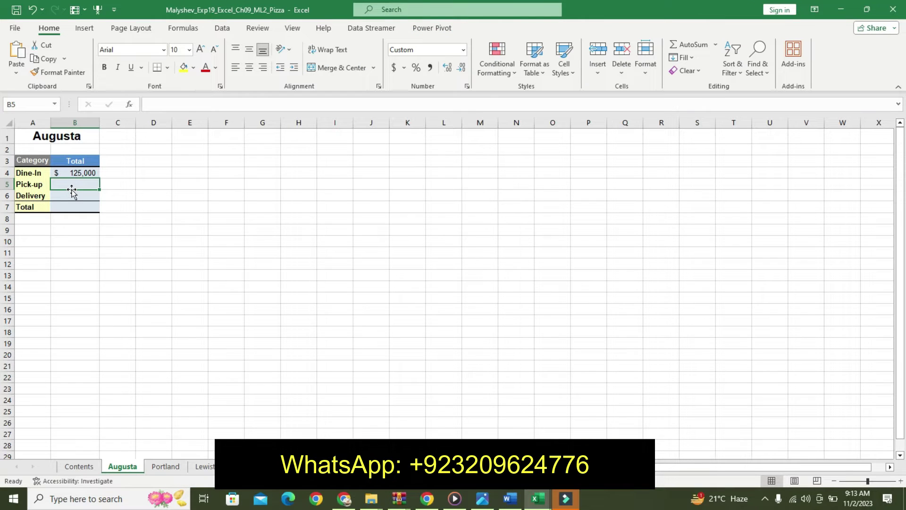
text(=)
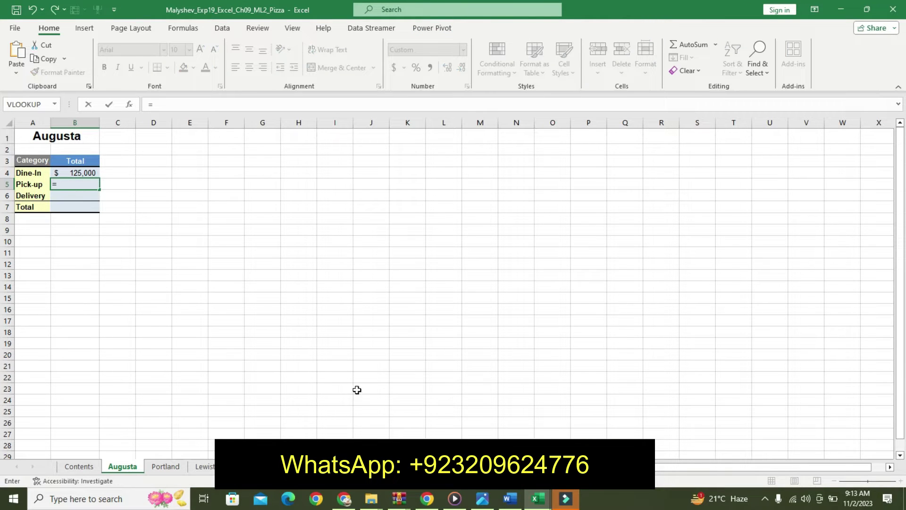
click(721, 452)
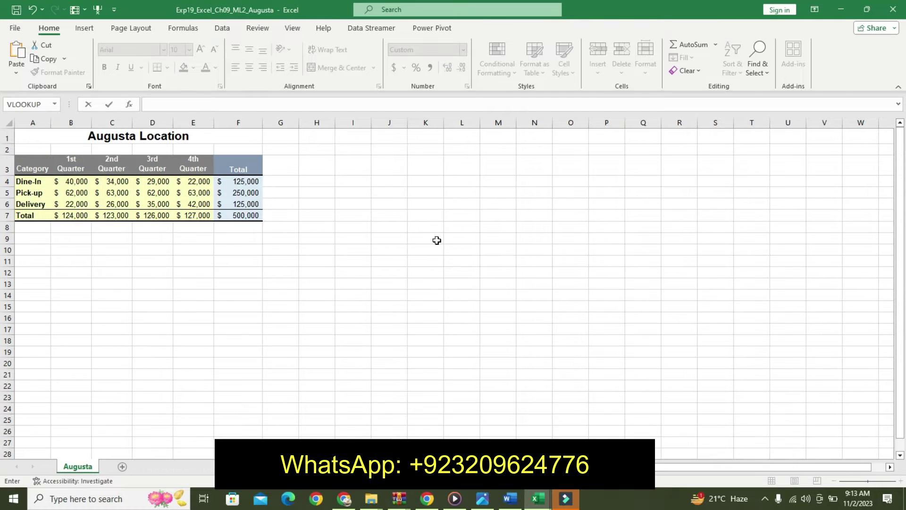
click(238, 192)
key(Return)
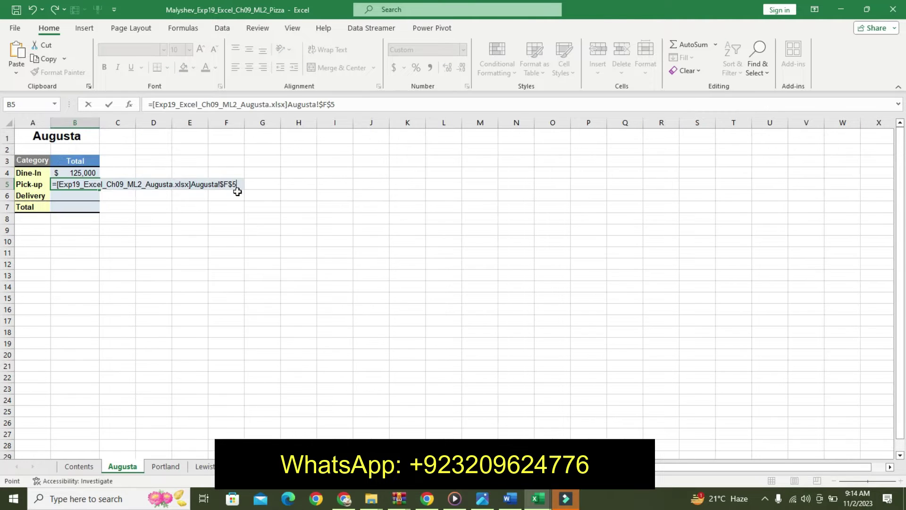
text(=)
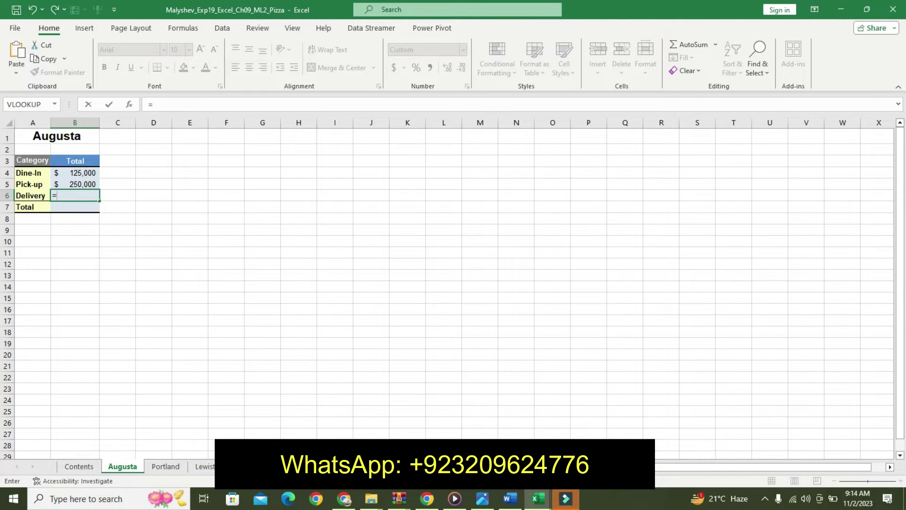
click(721, 450)
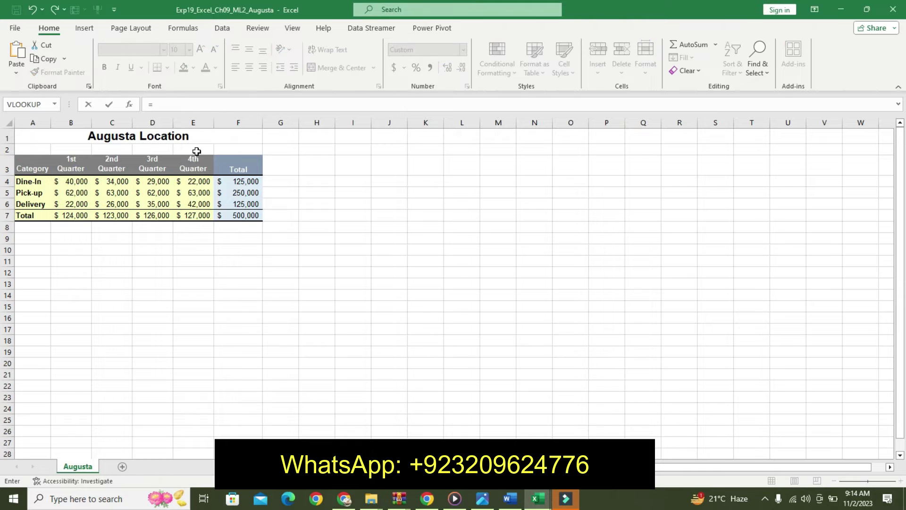
click(245, 203)
key(Return)
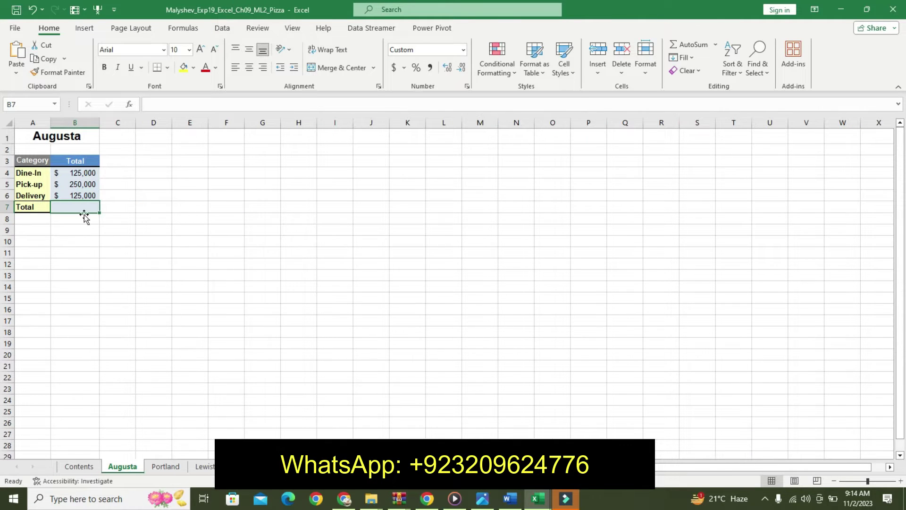
- Enter =SUM(B4:B6) in B7, fixing the circular reference, to total $500,000
text(=)
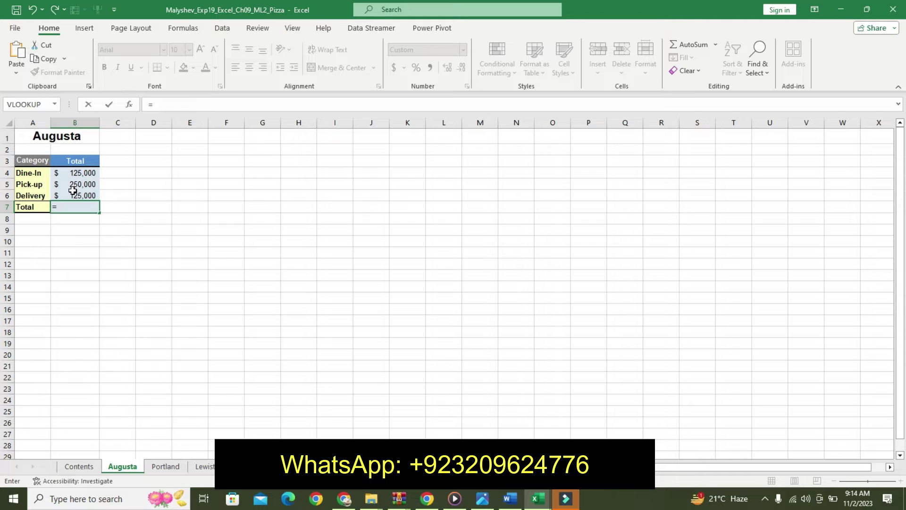
text(sum)
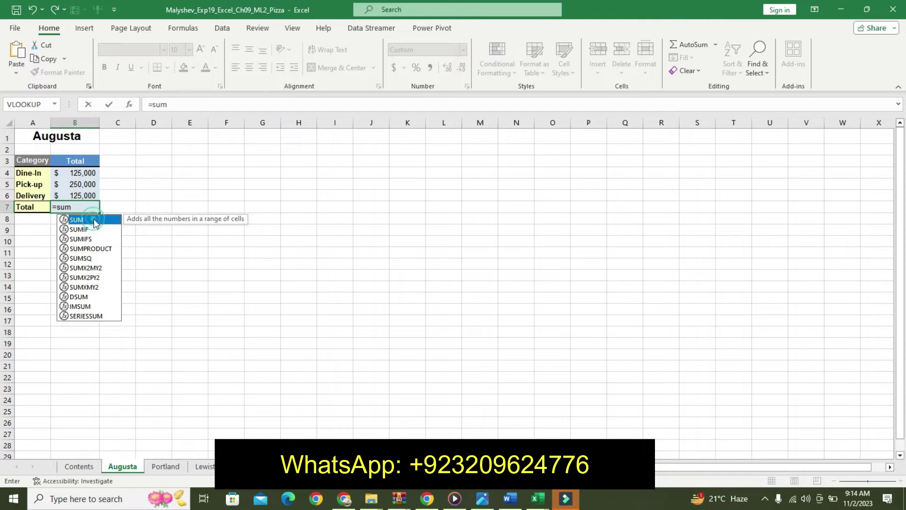
double_click(94, 220)
drag(81, 174, 85, 206)
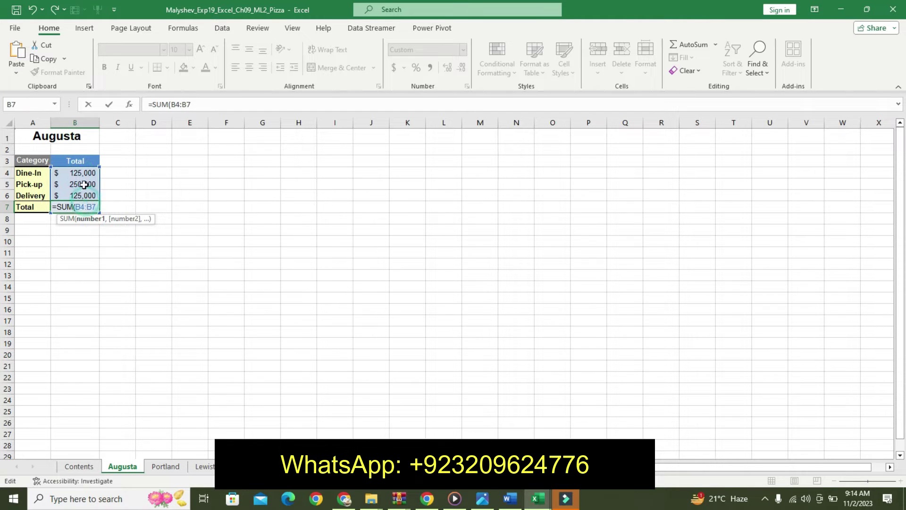
key(Return)
drag(75, 174, 88, 197)
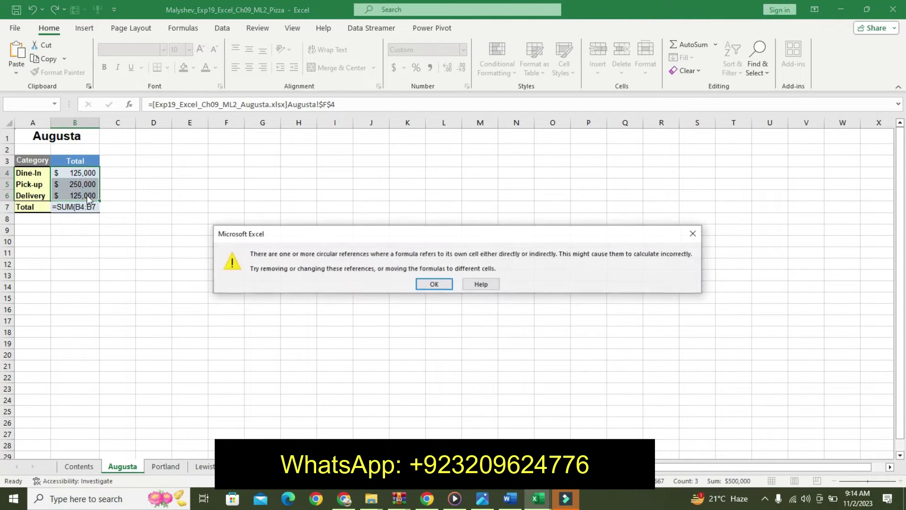
click(434, 284)
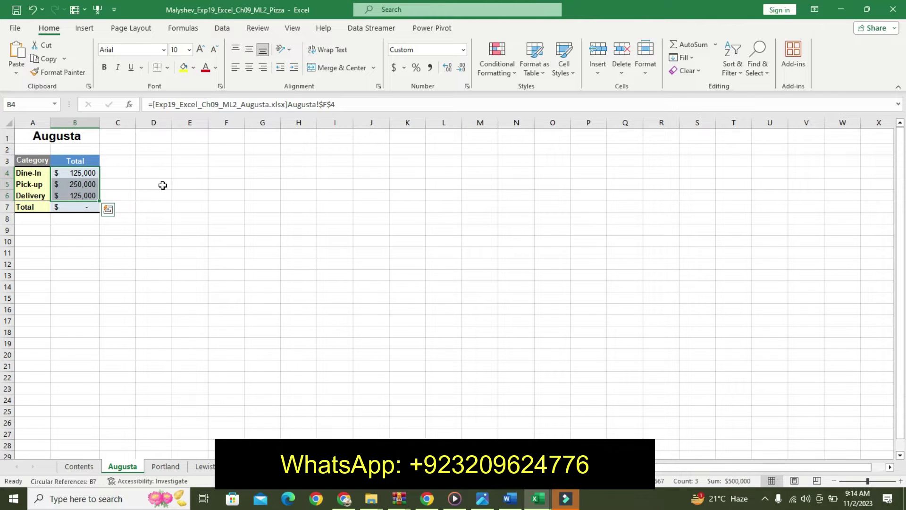
click(85, 207)
click(178, 104)
drag(194, 104, 176, 102)
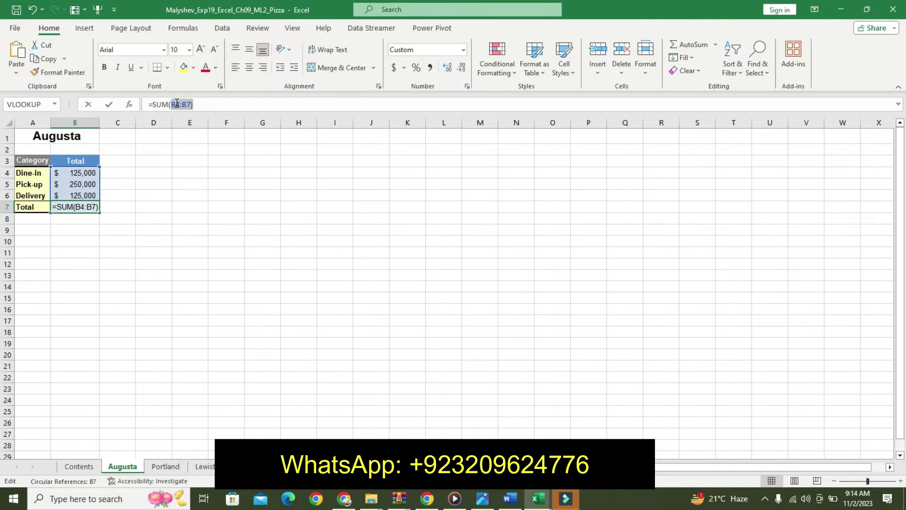
key(BackSpace)
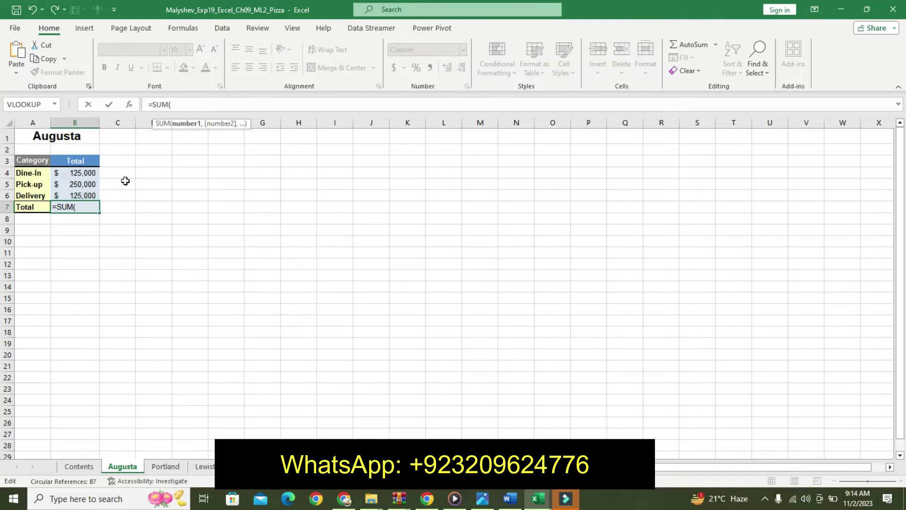
drag(84, 169, 86, 190)
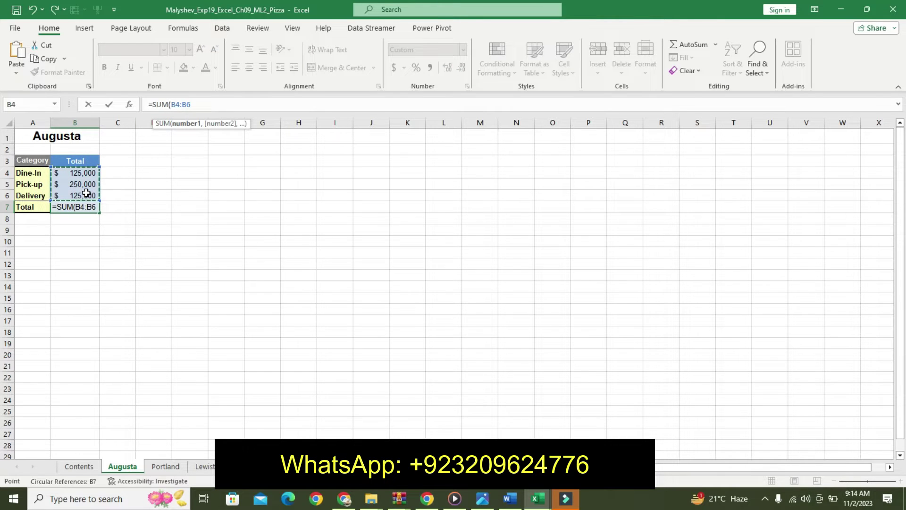
key(Return)
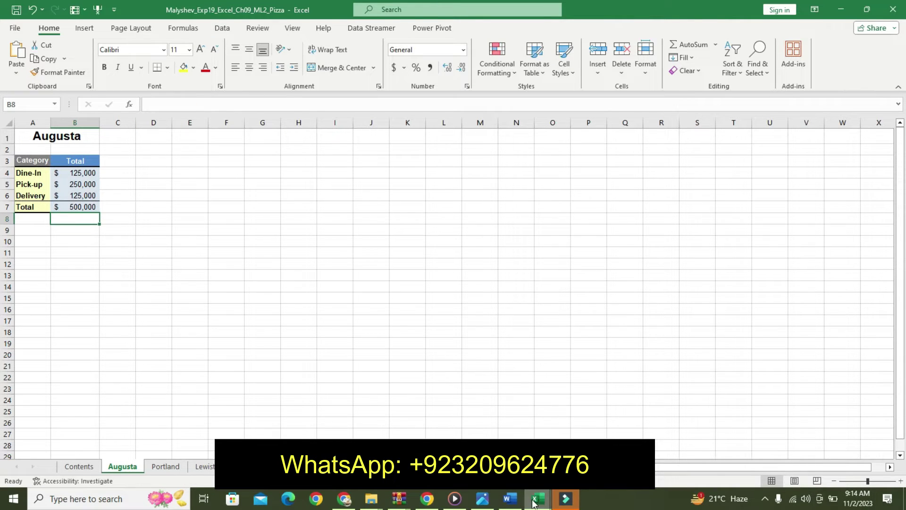
click(538, 498)
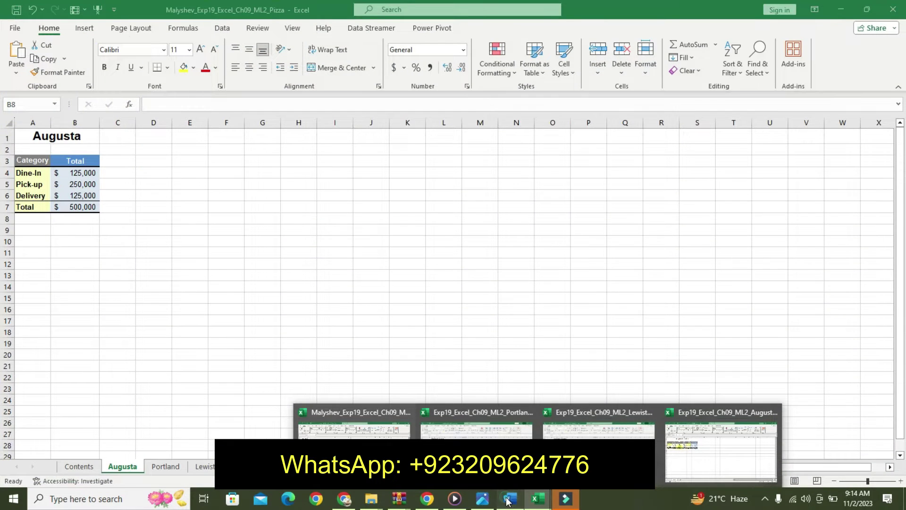
- Undo step 3's emphasis and highlight step 4's first line yellow
click(507, 501)
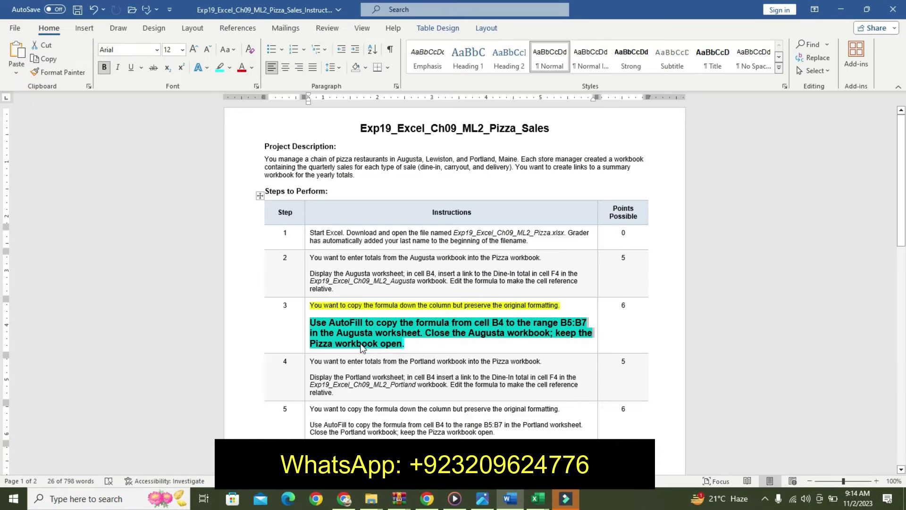
key(ctrl+z)
key(ctrl+z)
key(ctrl+z)
key(ctrl+z)
key(ctrl+z)
key(ctrl+z)
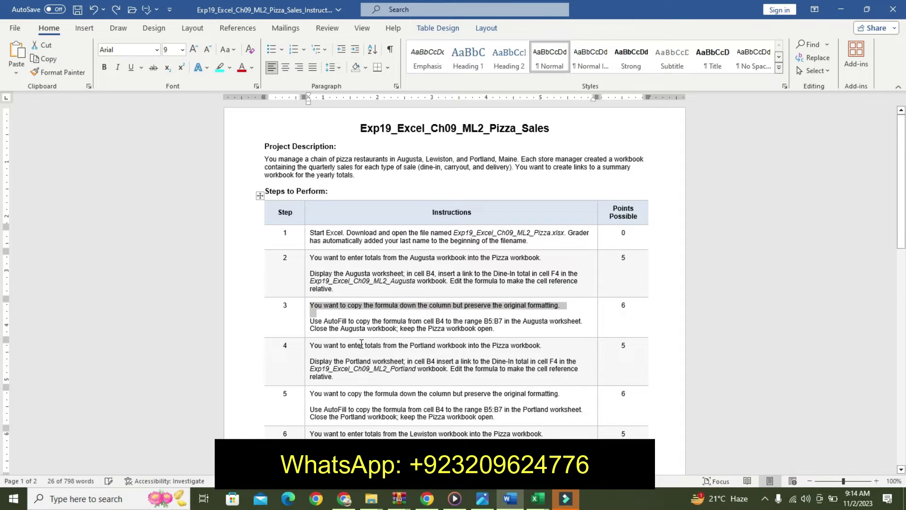
drag(902, 190, 902, 216)
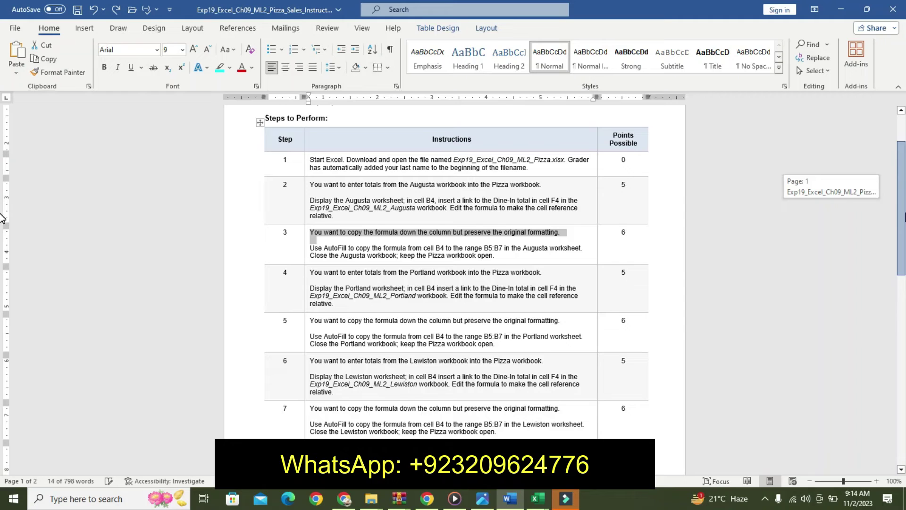
drag(2, 218, 622, 195)
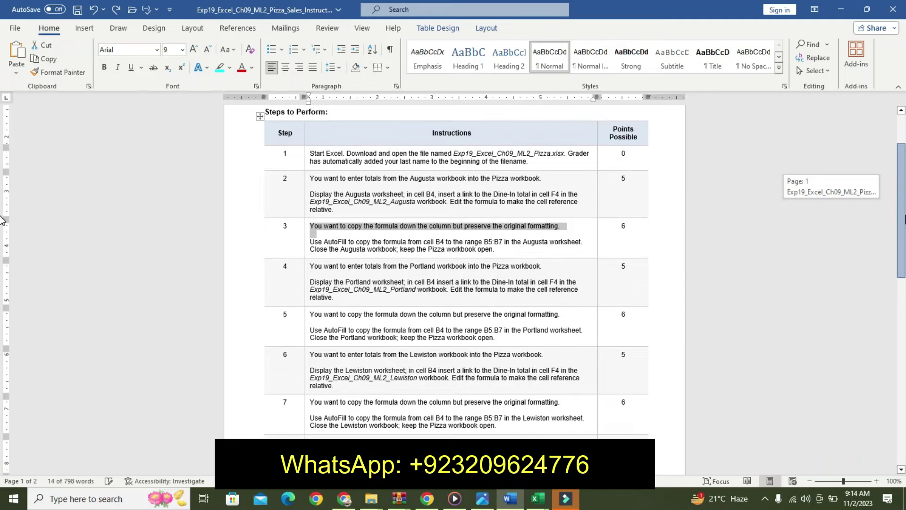
triple_click(312, 267)
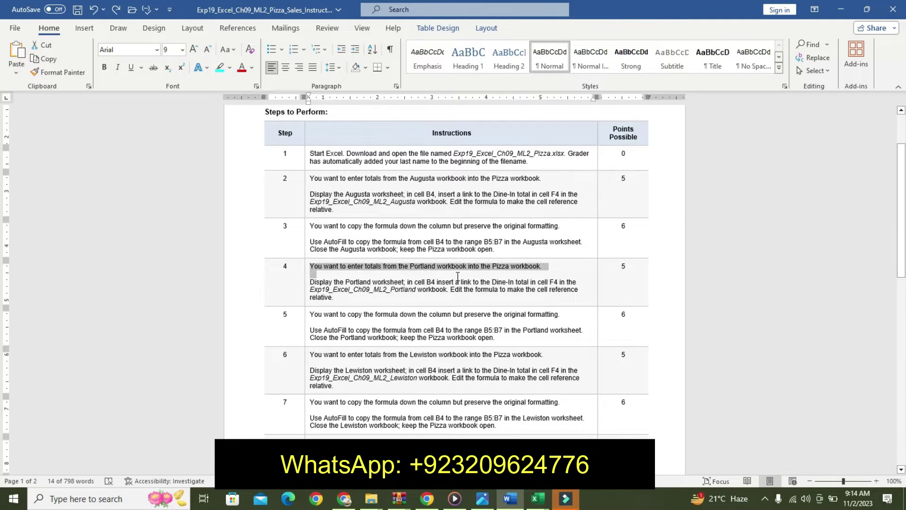
click(510, 261)
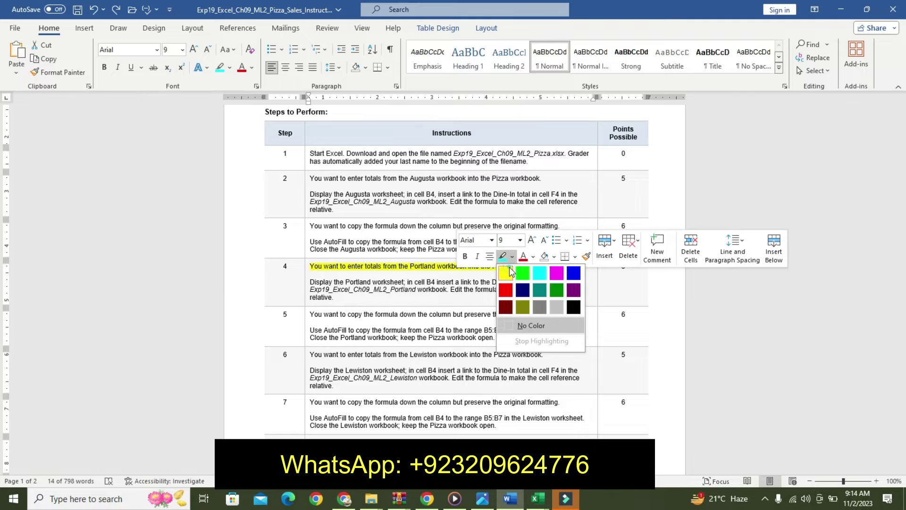
click(509, 267)
- Make step 4's Portland link paragraph 12 pt, bold, with turquoise highlight
triple_click(315, 282)
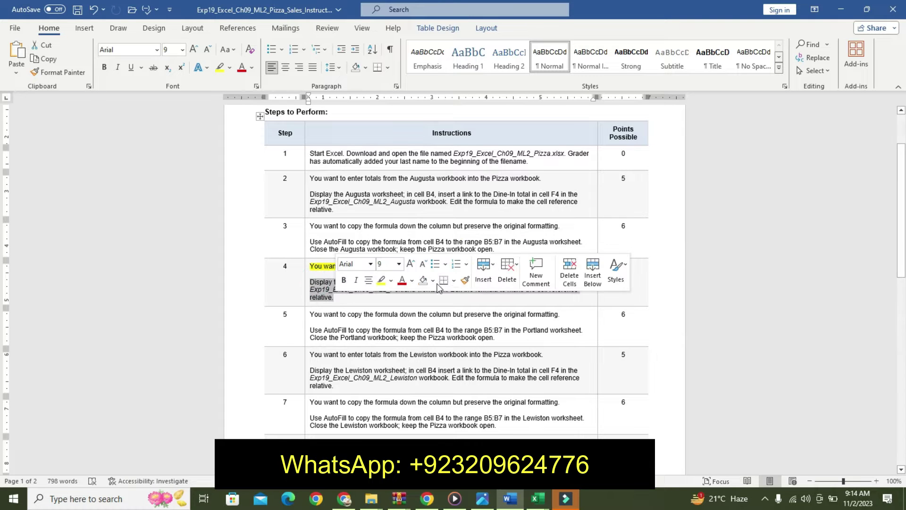
click(400, 264)
click(386, 330)
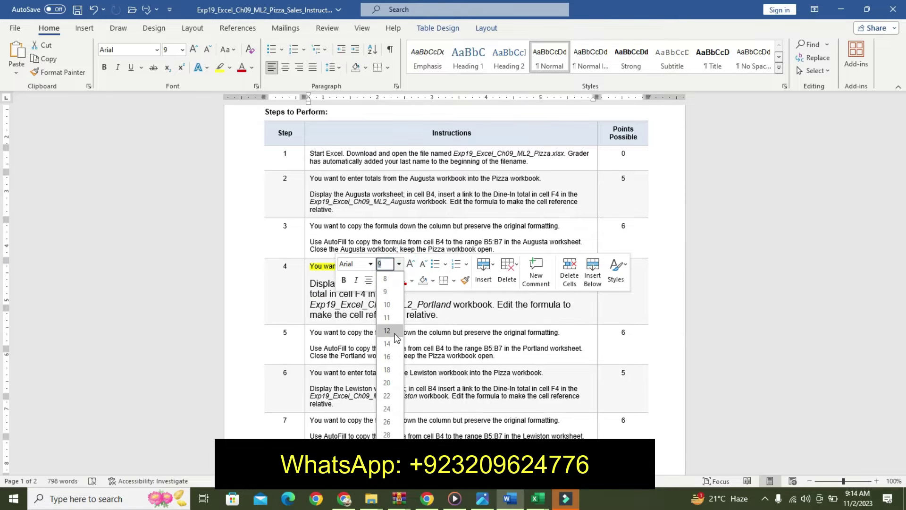
click(343, 280)
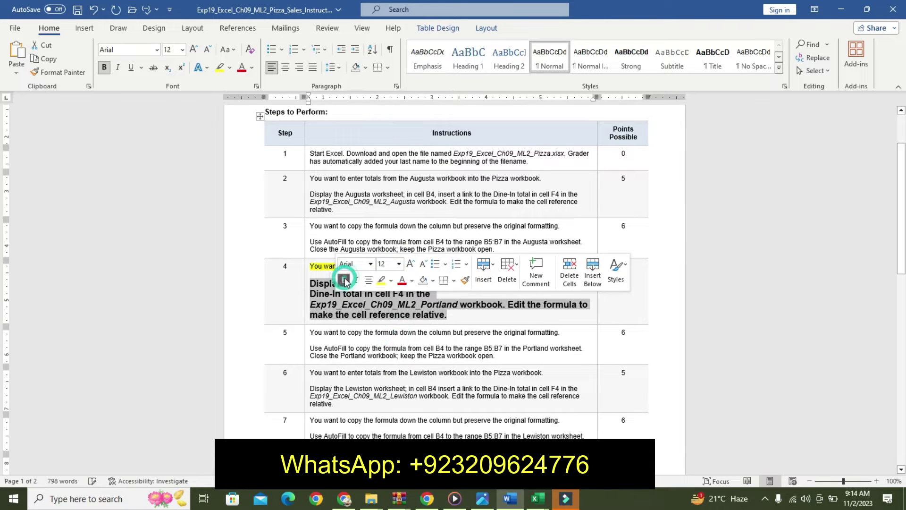
click(392, 280)
click(423, 296)
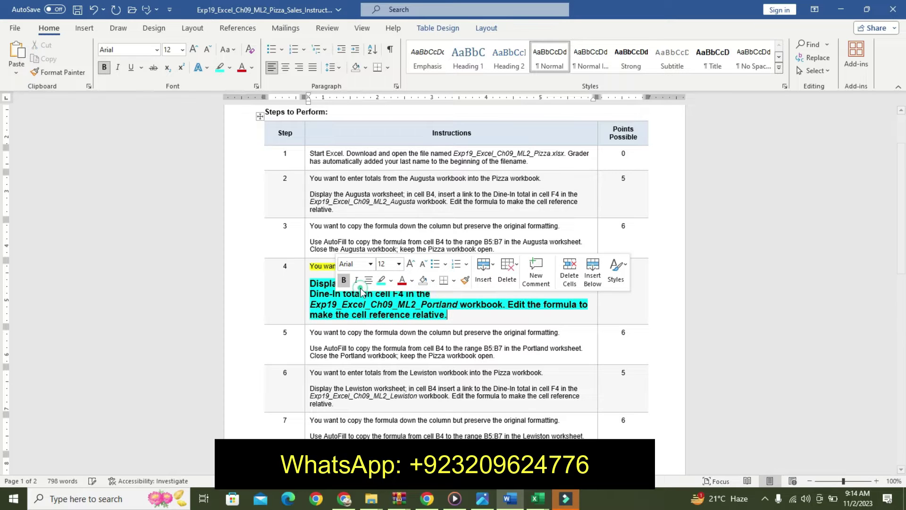
drag(310, 283, 459, 314)
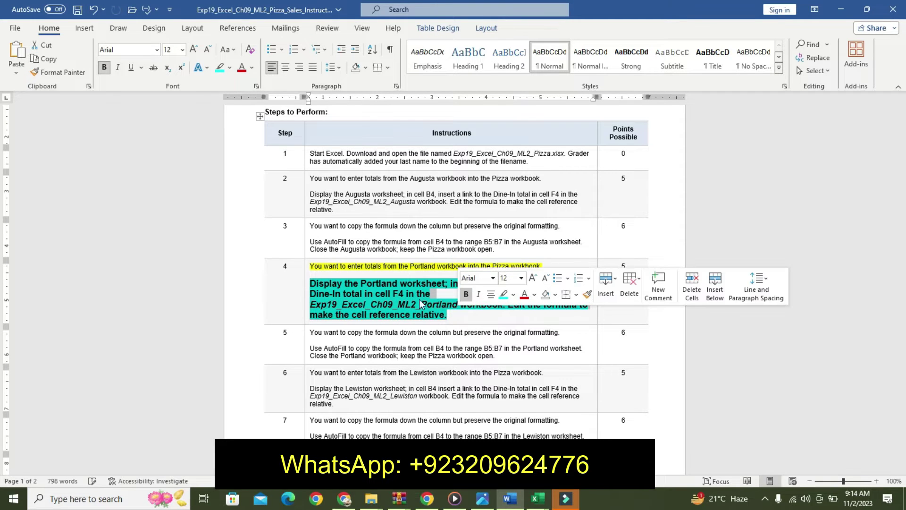
click(388, 292)
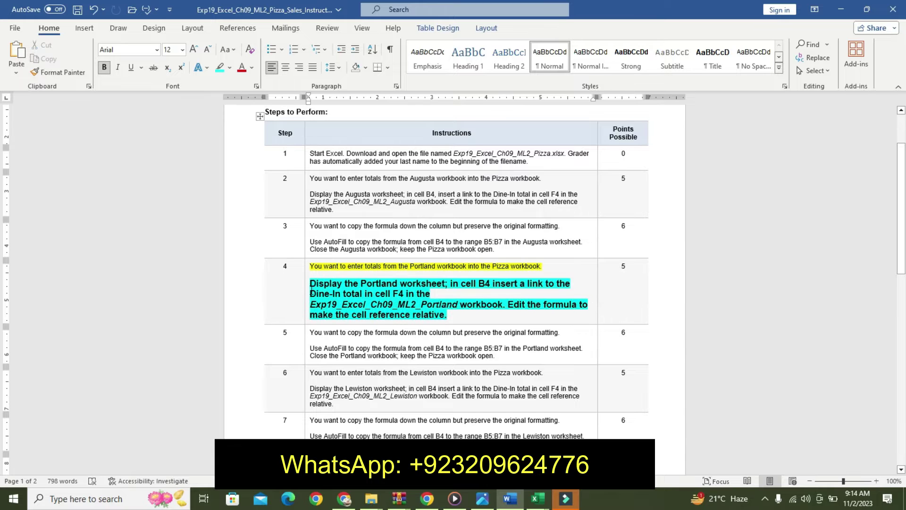
drag(310, 284, 460, 314)
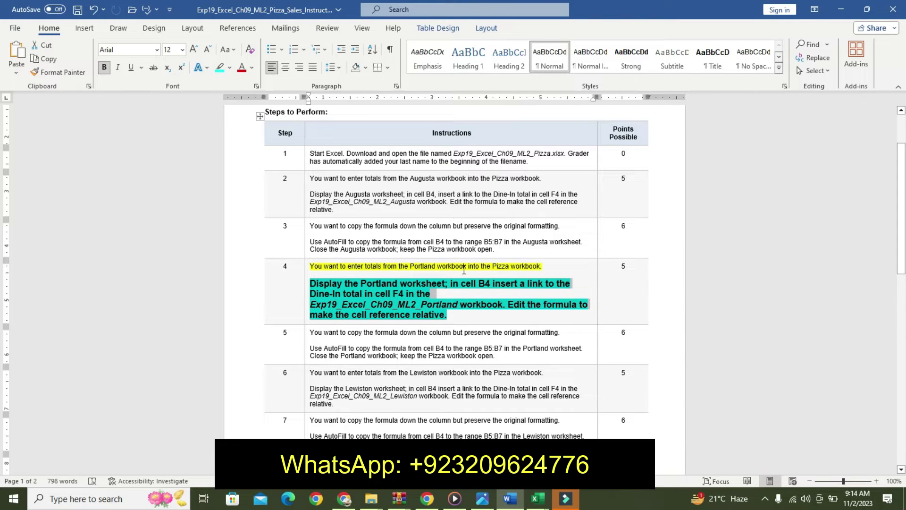
- Start a formula in B4 on the Pizza workbook's Portland sheet, then reread step 4 in Word
click(538, 498)
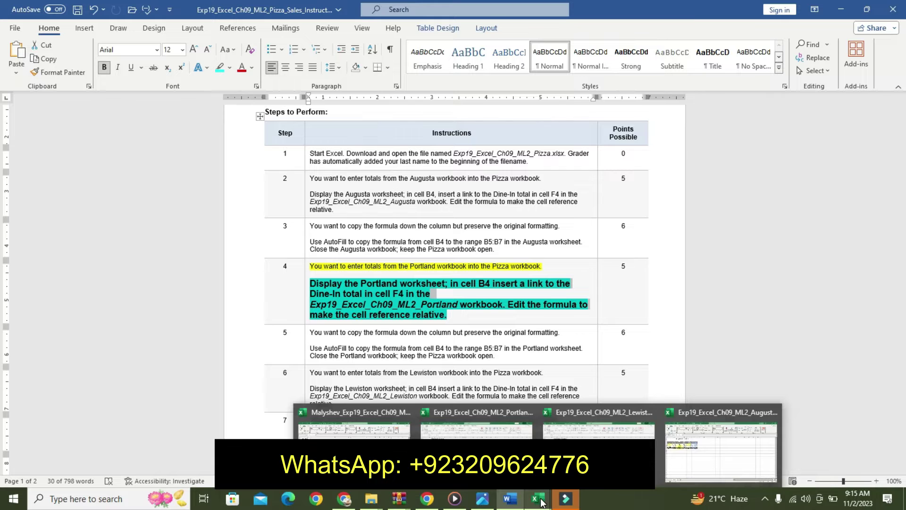
click(354, 420)
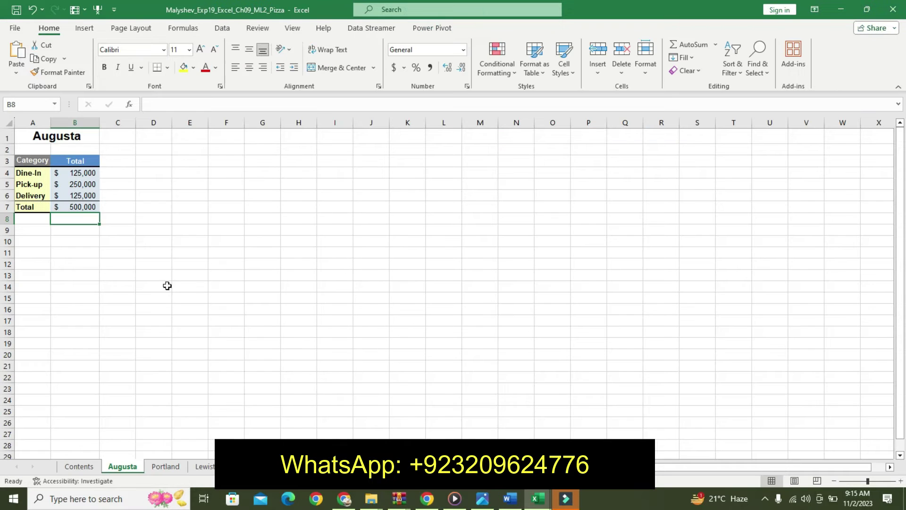
click(508, 500)
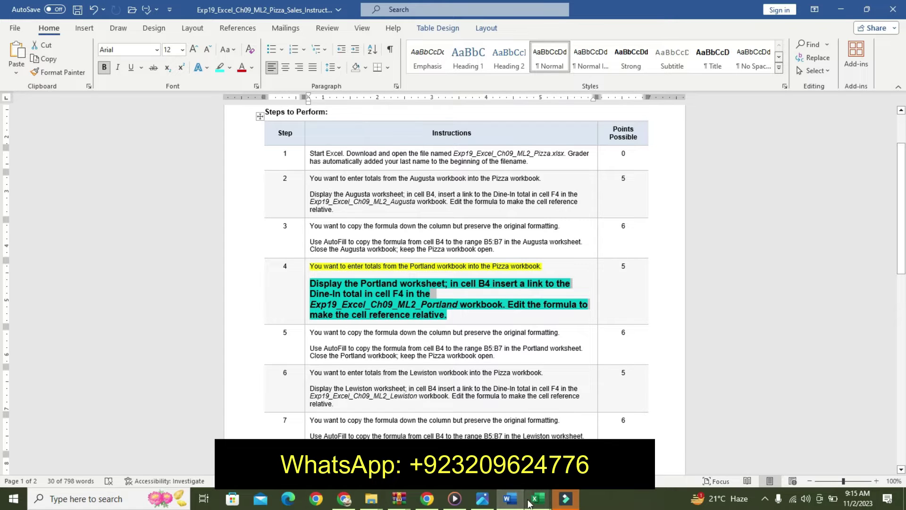
click(393, 432)
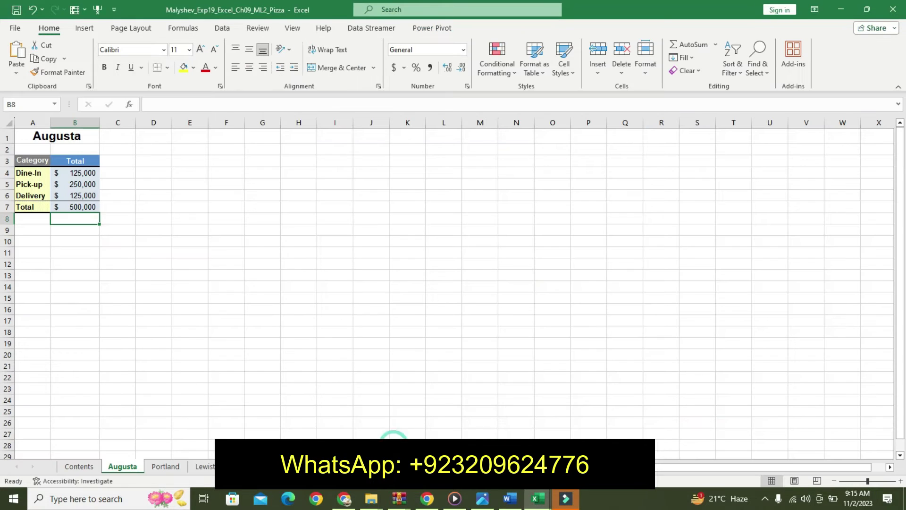
click(174, 467)
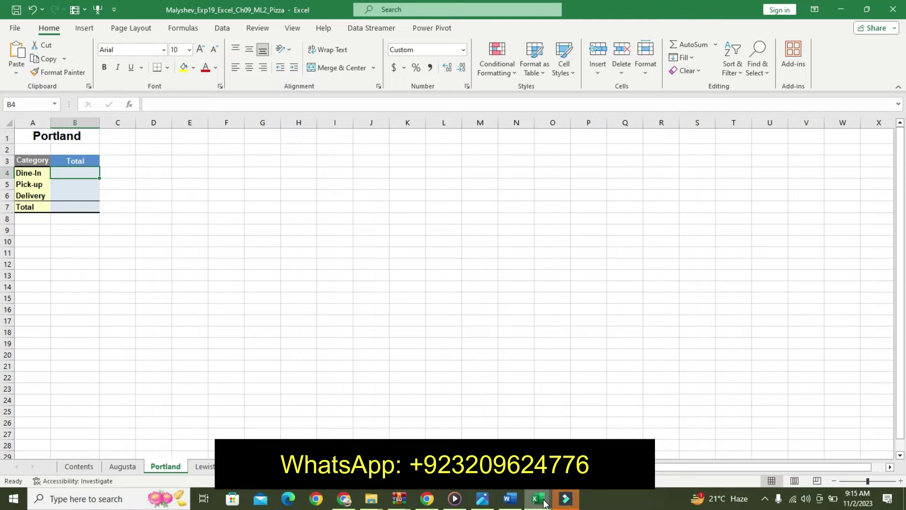
key(F2)
text(=)
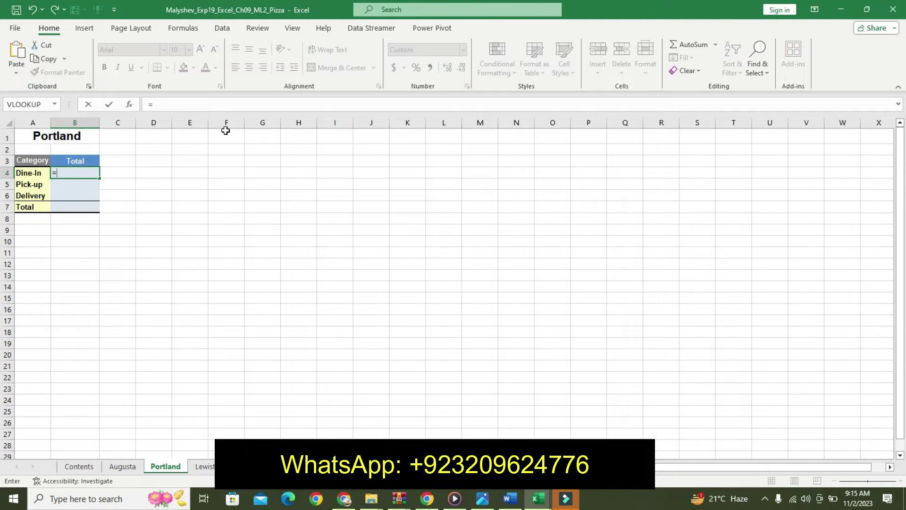
click(515, 501)
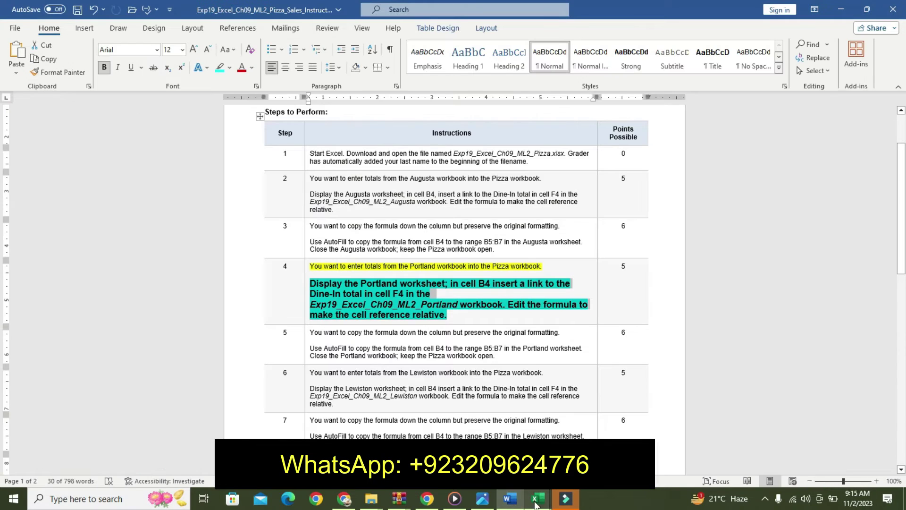
- Link the Portland sheet's B4 to cell F4 of the Portland workbook, showing $157,000
click(536, 498)
mouse_move(538, 498)
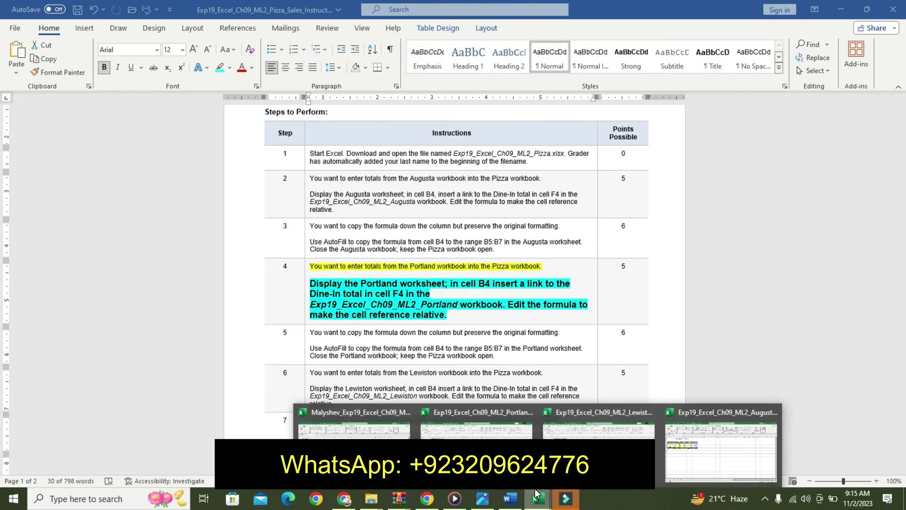
click(477, 423)
click(249, 184)
click(515, 504)
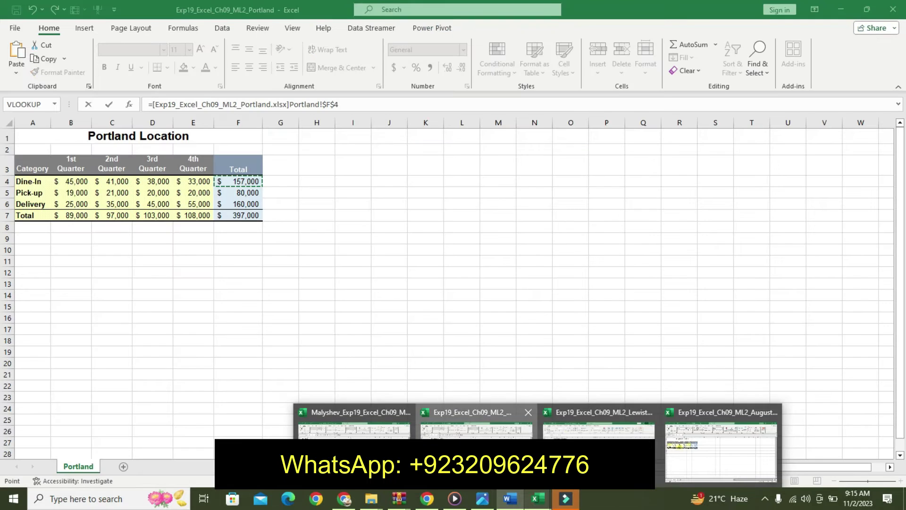
click(476, 427)
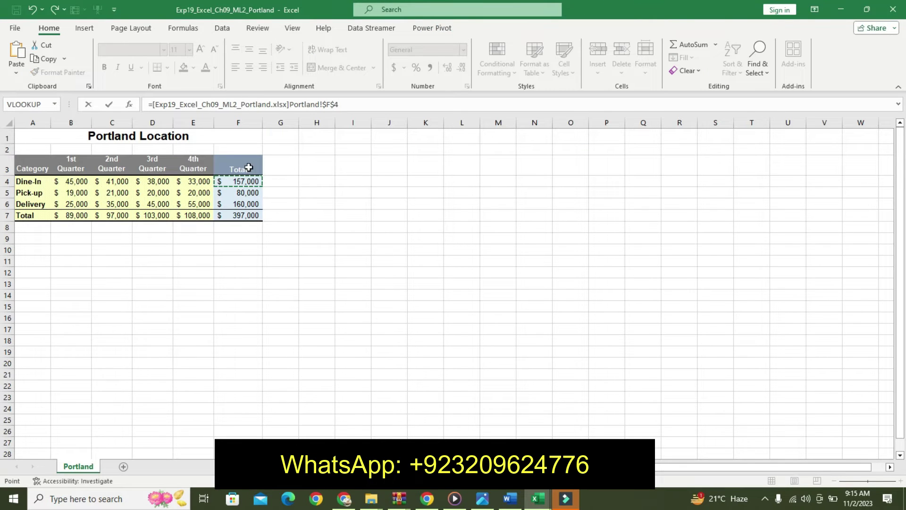
key(Return)
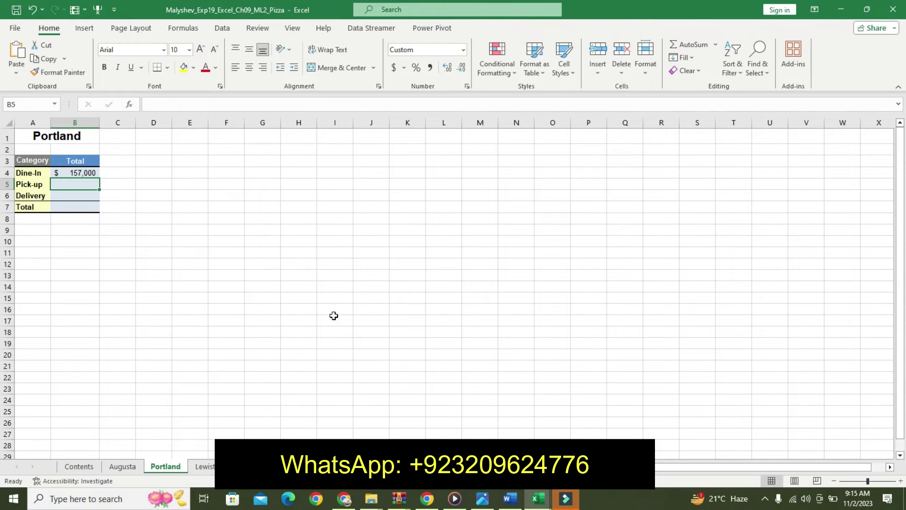
- Bring the Word instructions document back in front of Excel
click(510, 499)
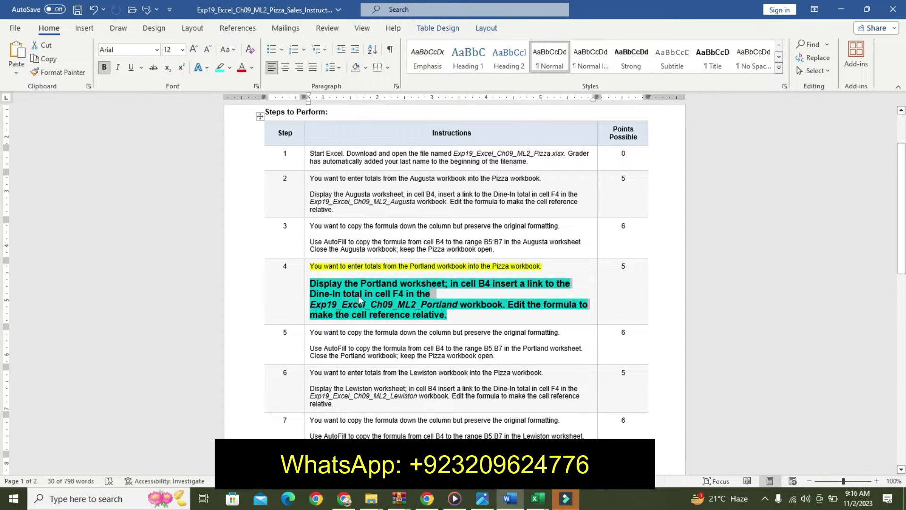
- Undo the emphasis formatting on step 4's instructions
key(ctrl+z)
key(ctrl+z)
key(ctrl+z)
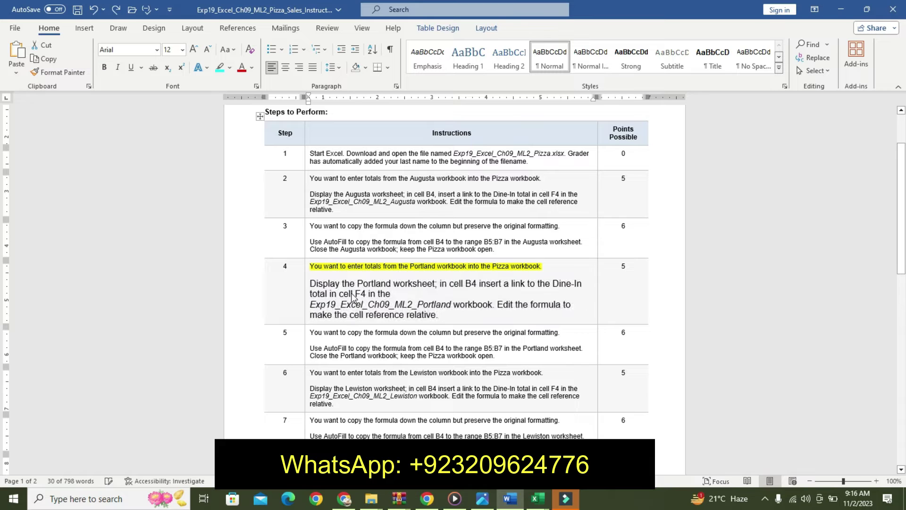
key(ctrl+z)
key(ctrl+z)
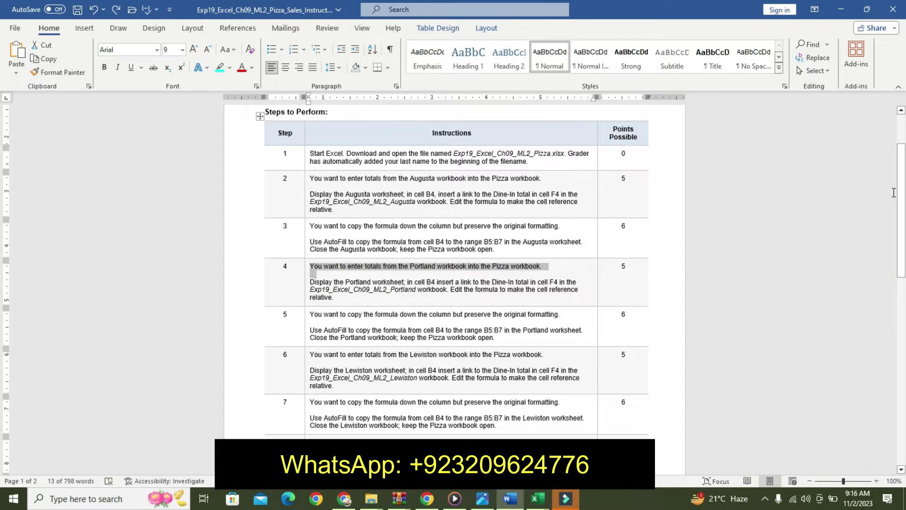
drag(901, 188, 900, 190)
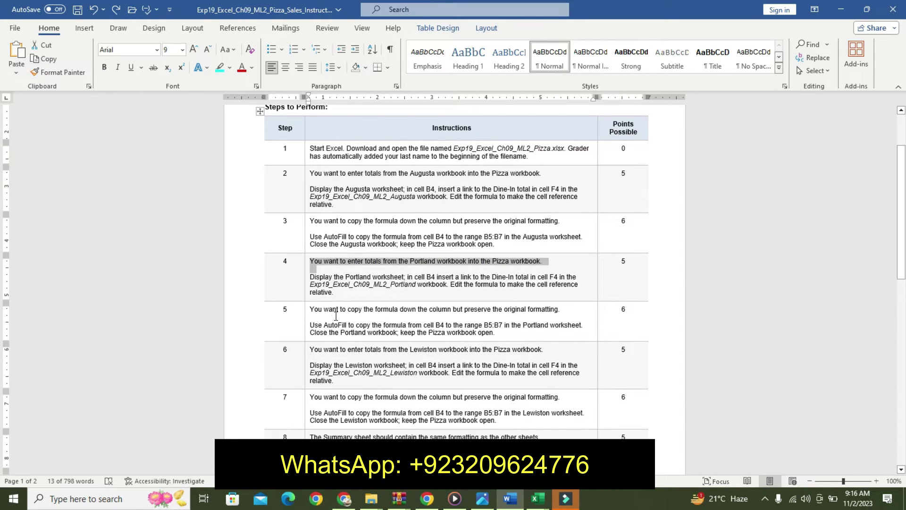
- Highlight step 5's first line yellow
triple_click(312, 310)
right_click(314, 309)
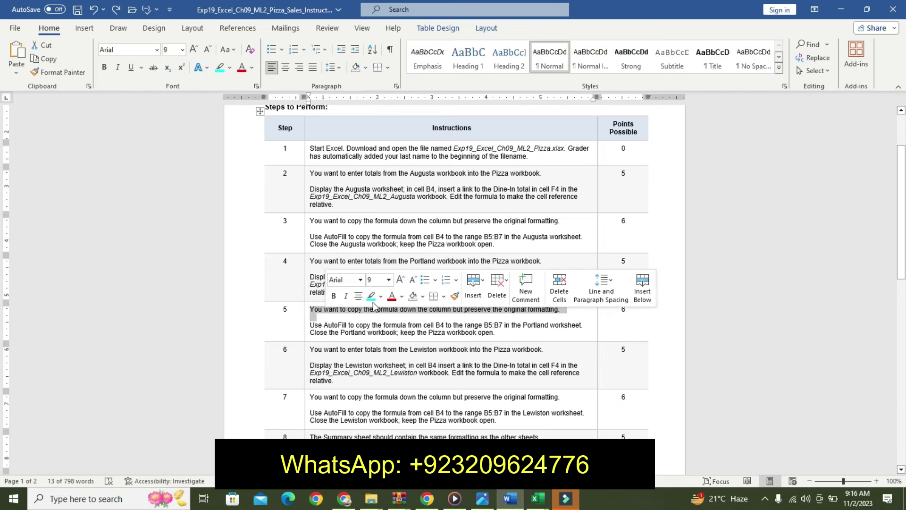
click(381, 297)
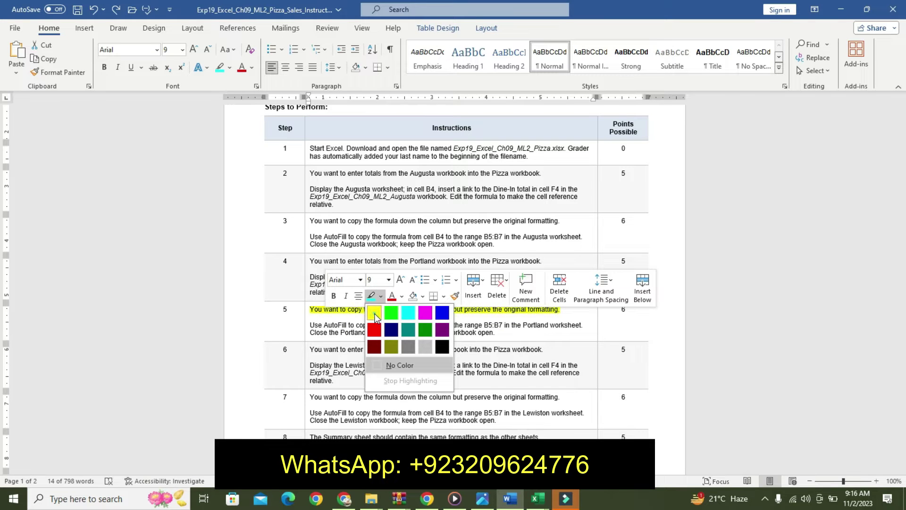
click(374, 313)
- Make step 5's AutoFill paragraph 12 pt, bold, with turquoise highlight
triple_click(312, 325)
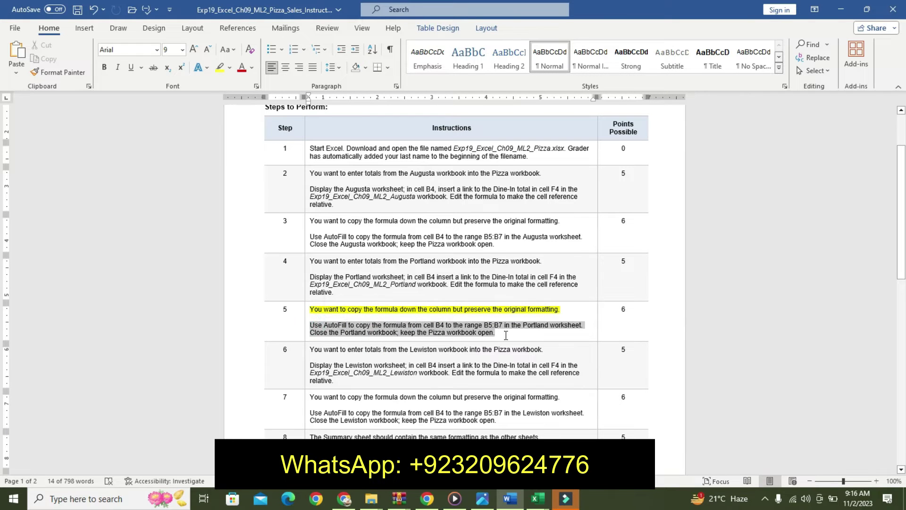
click(572, 299)
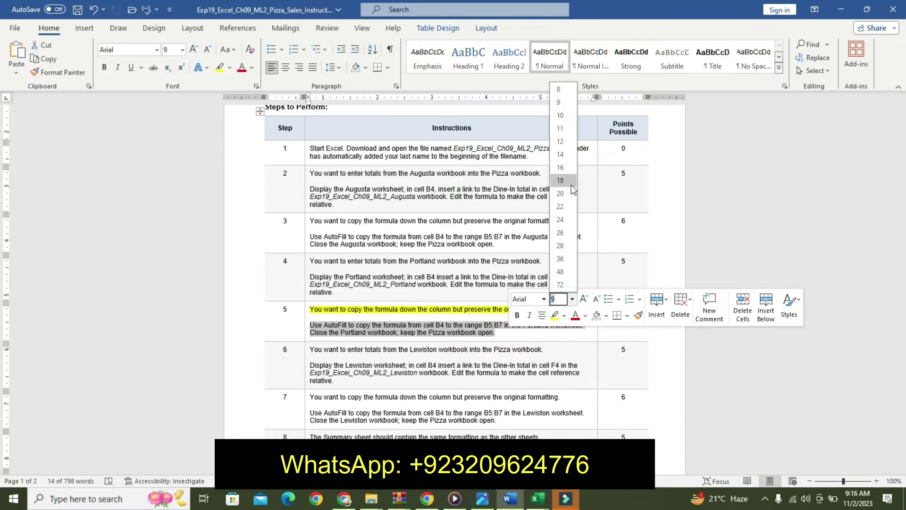
click(567, 140)
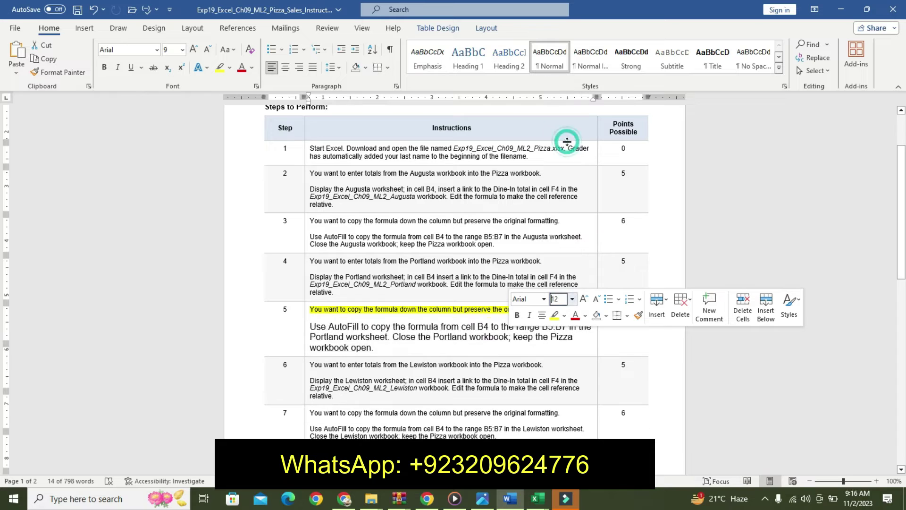
click(516, 314)
click(565, 315)
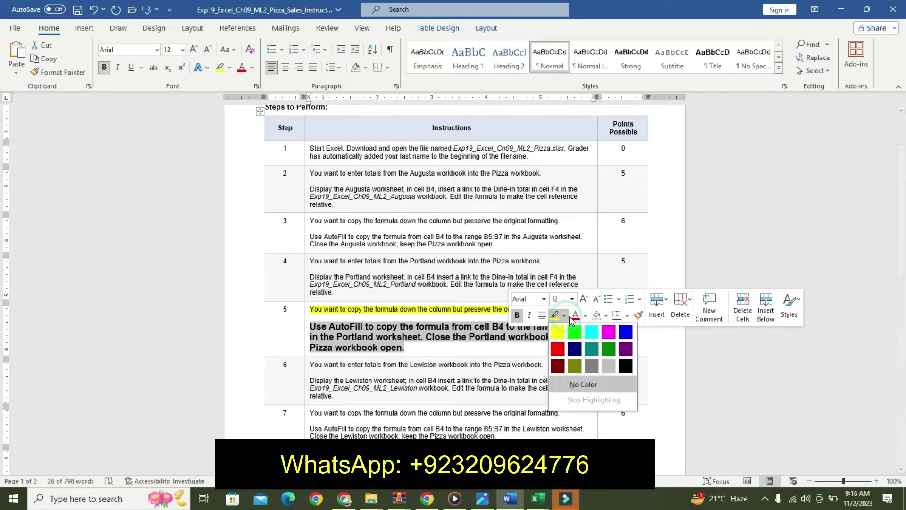
click(594, 325)
click(355, 349)
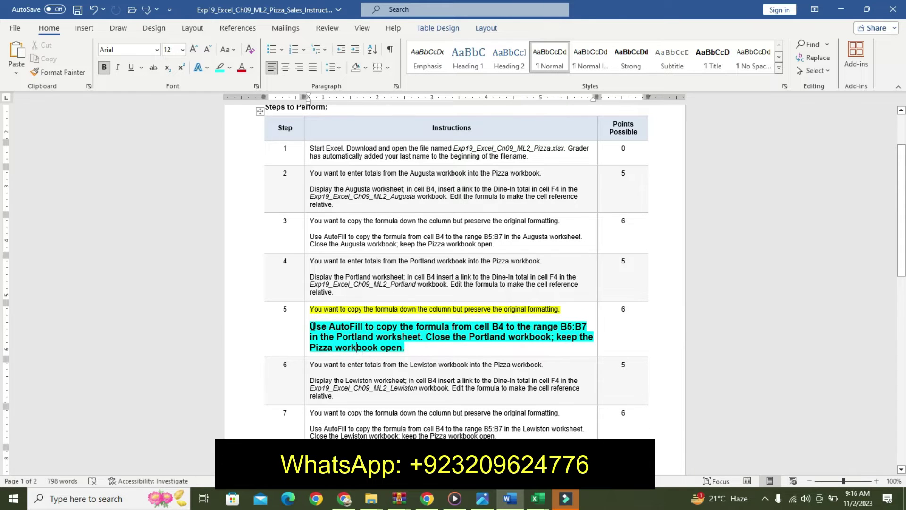
drag(311, 326, 405, 348)
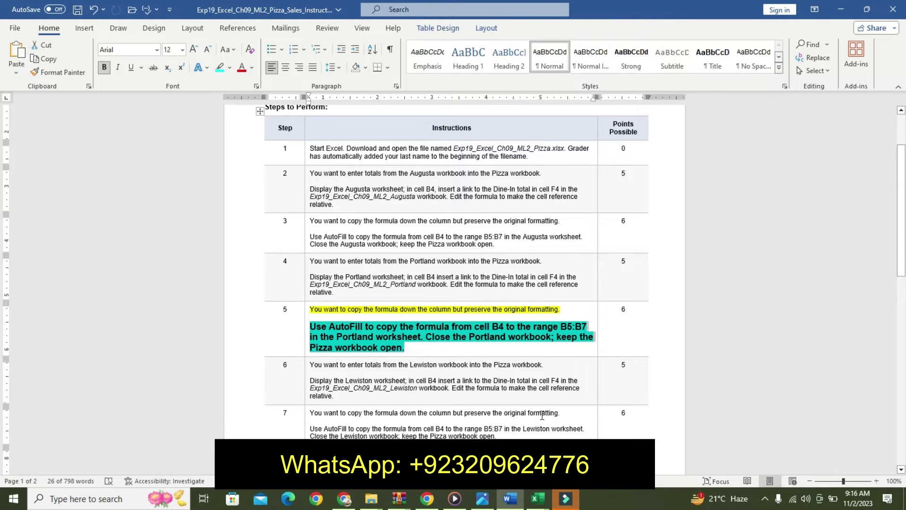
mouse_move(537, 498)
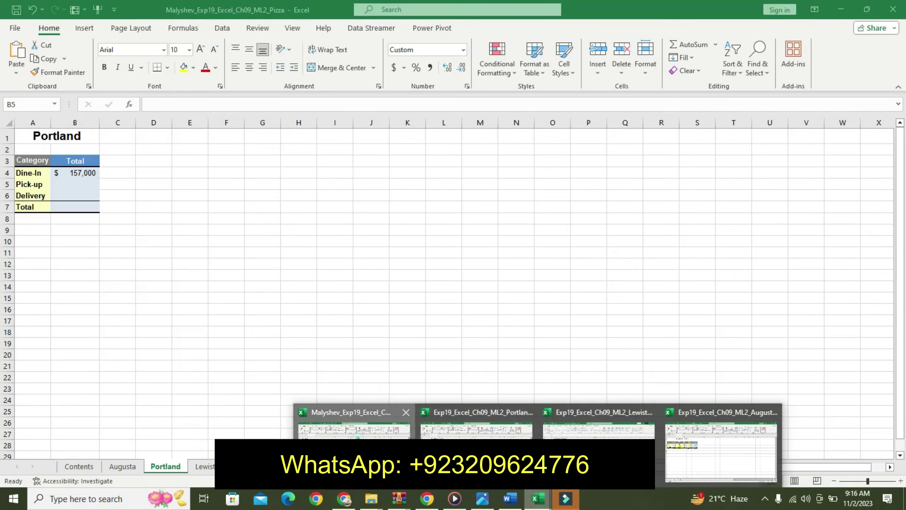
- Link B5 and B6 to Portland's Pick-up F5 ($80,000) and Delivery F6 ($160,000) totals
click(357, 434)
text(=)
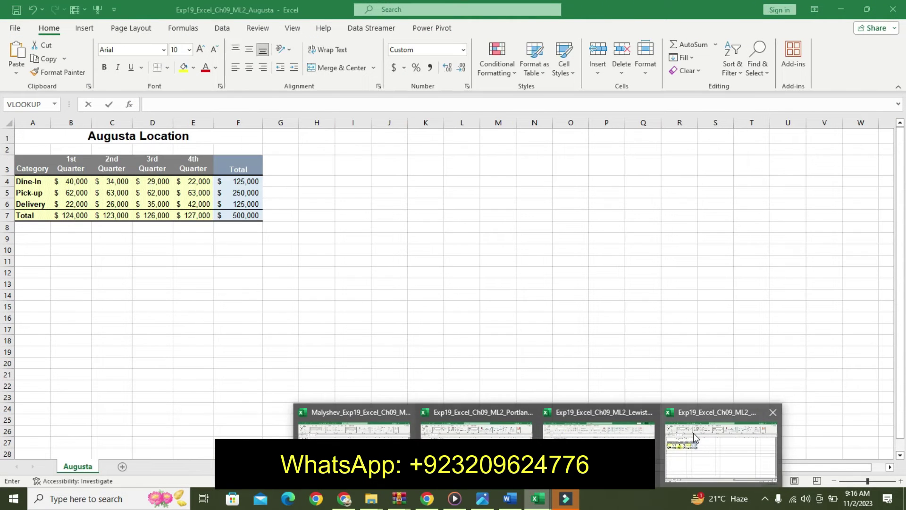
click(696, 437)
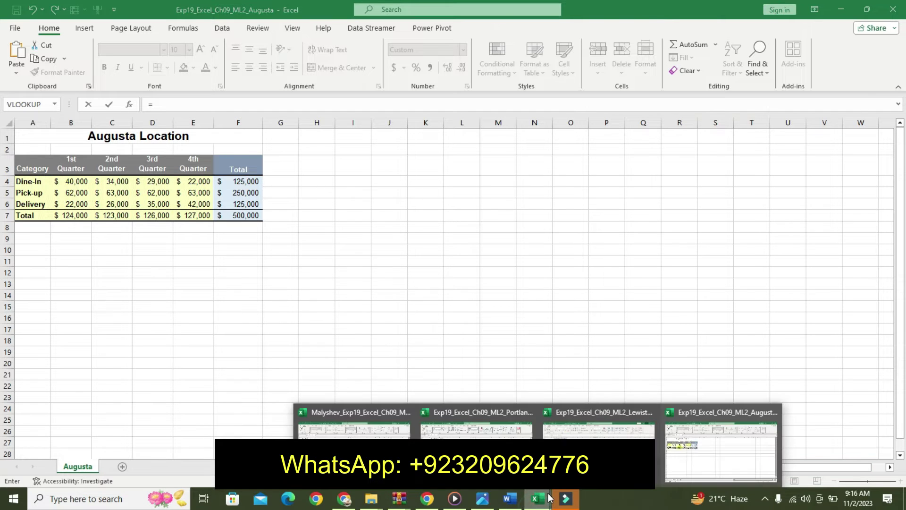
click(470, 423)
click(241, 189)
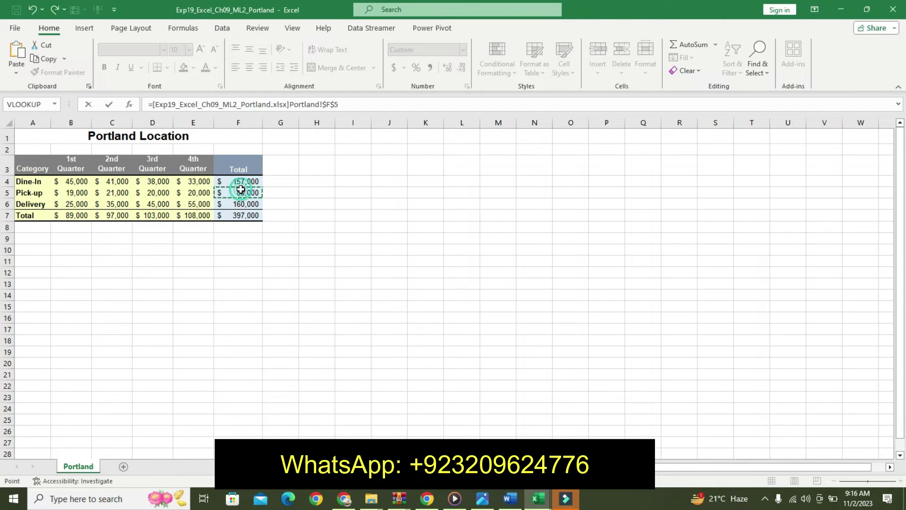
key(Return)
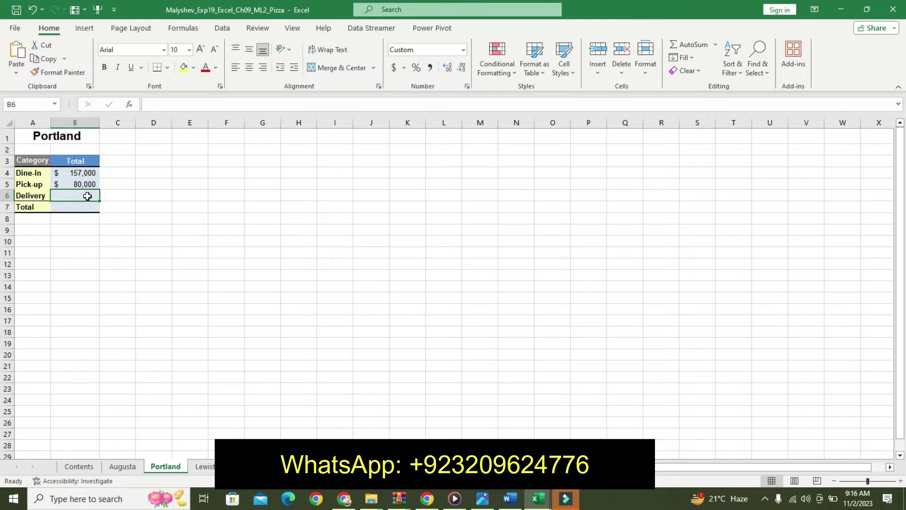
text(=)
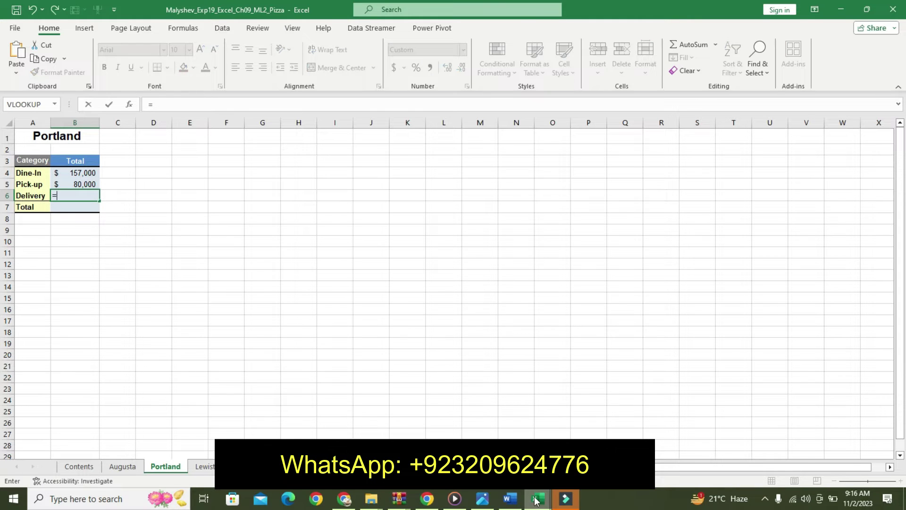
click(477, 420)
click(242, 206)
key(Return)
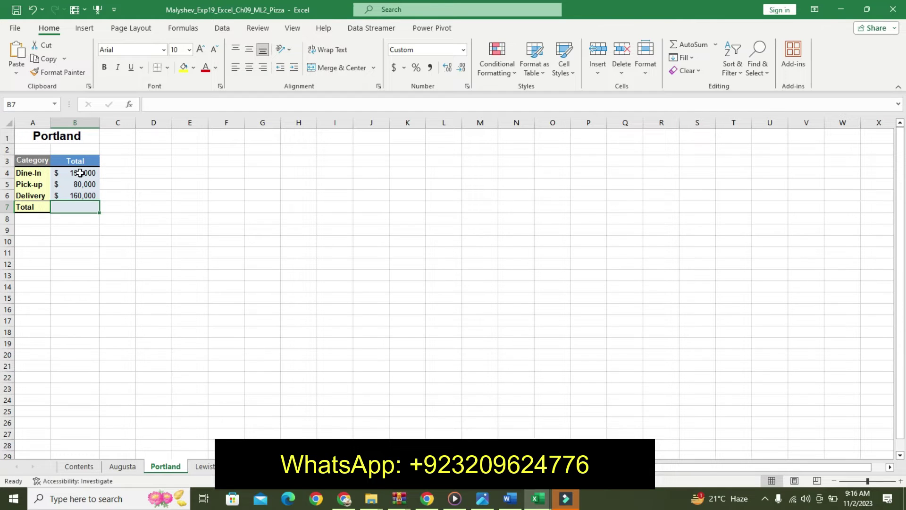
- Enter =SUM(B4:B6) in B7 for a $397,000 total
text(=sum)
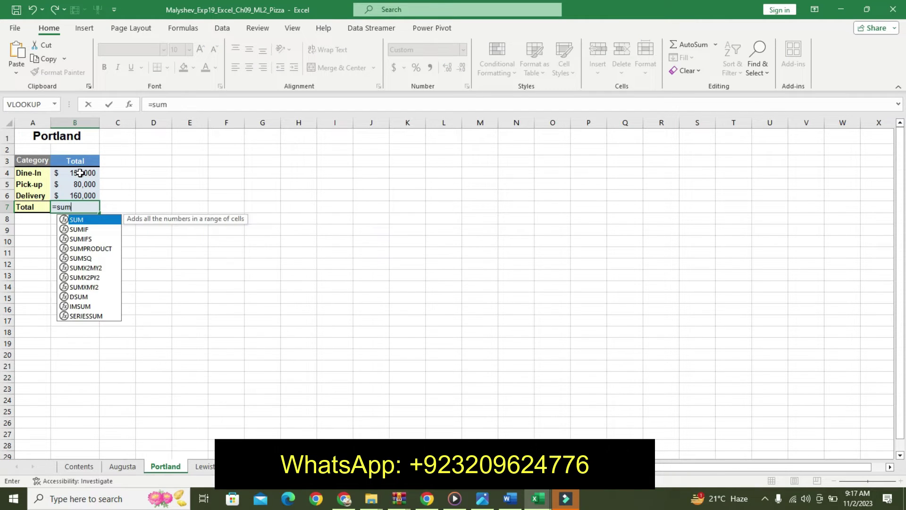
double_click(94, 221)
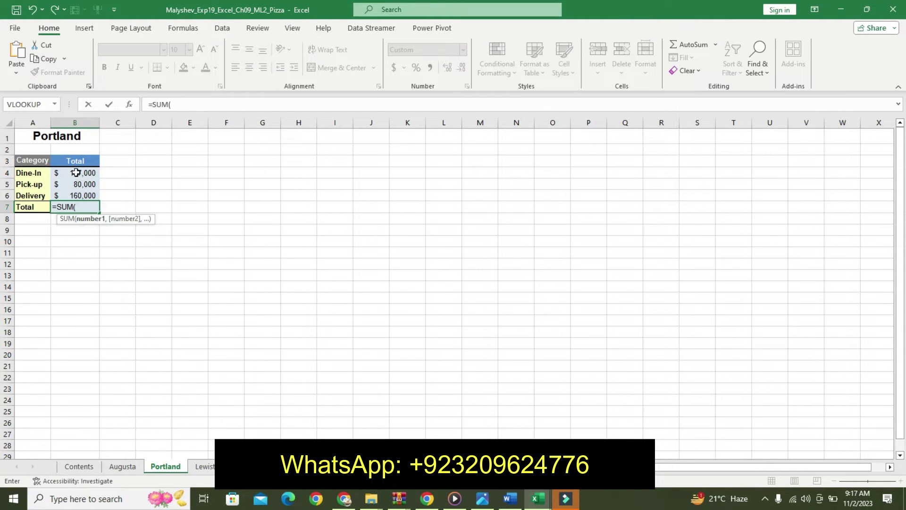
drag(75, 174, 86, 191)
key(Return)
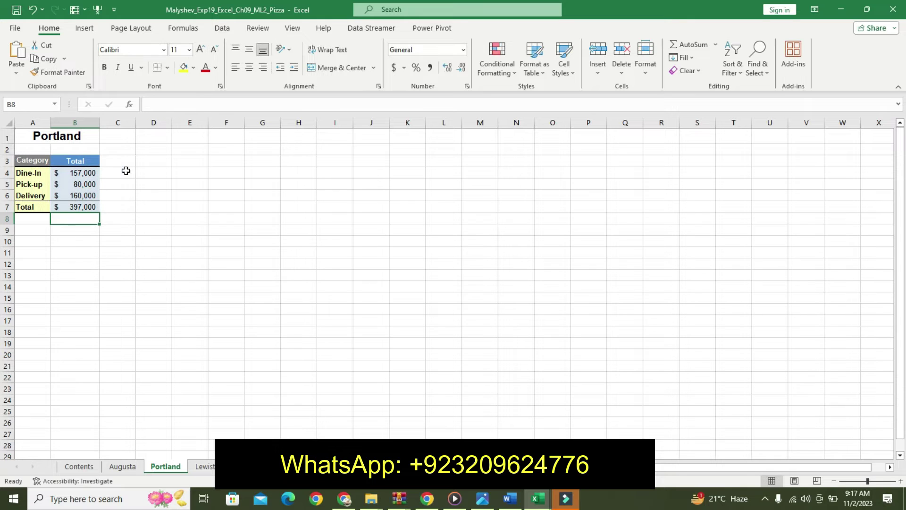
click(510, 498)
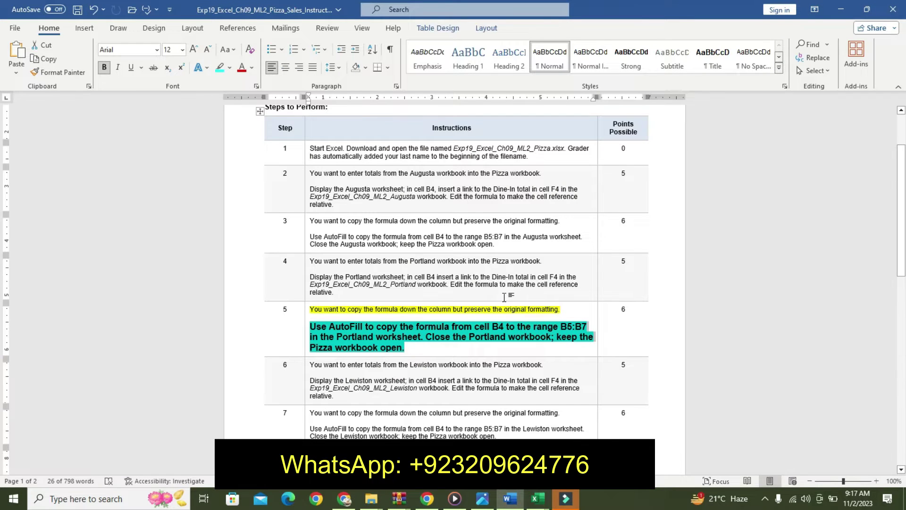
- Undo the emphasis formatting on step 5's instructions
key(ctrl+z)
key(ctrl+z)
key(ctrl+z)
key(ctrl+z)
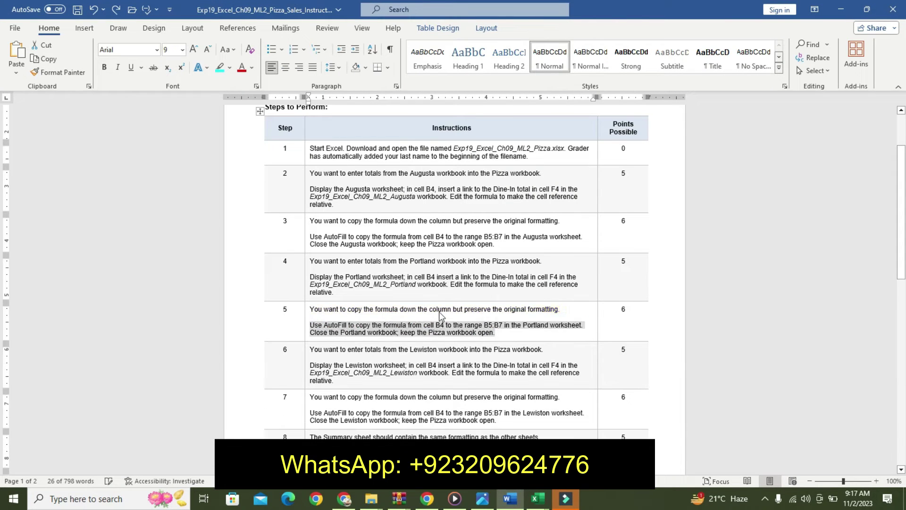
key(ctrl+z)
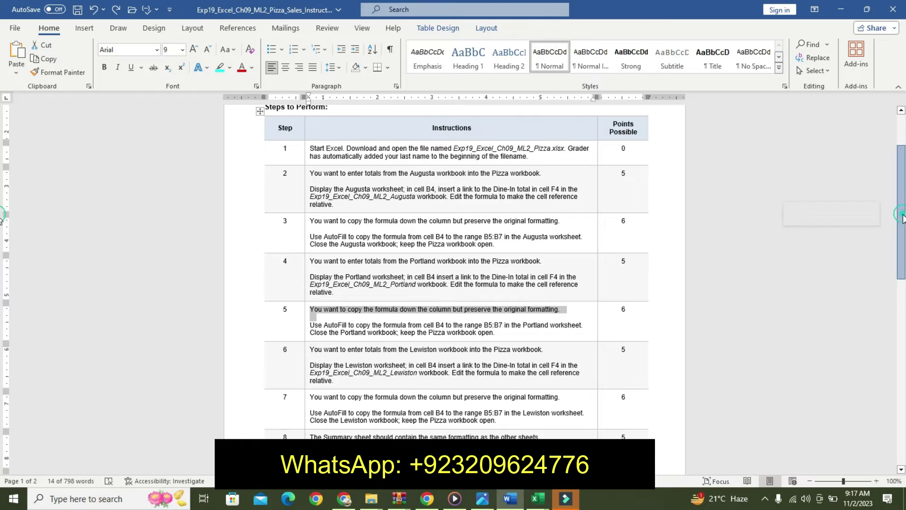
drag(904, 220, 904, 229)
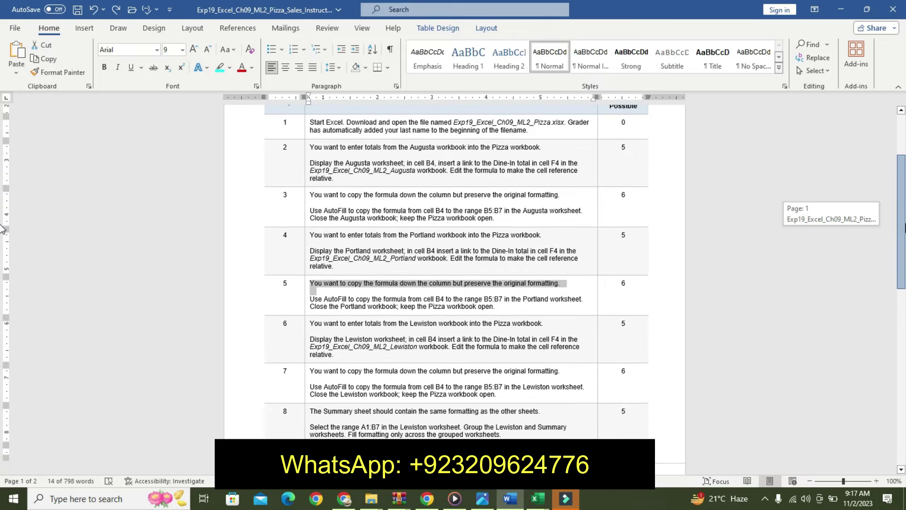
- Highlight step 6's first instruction line yellow
triple_click(312, 324)
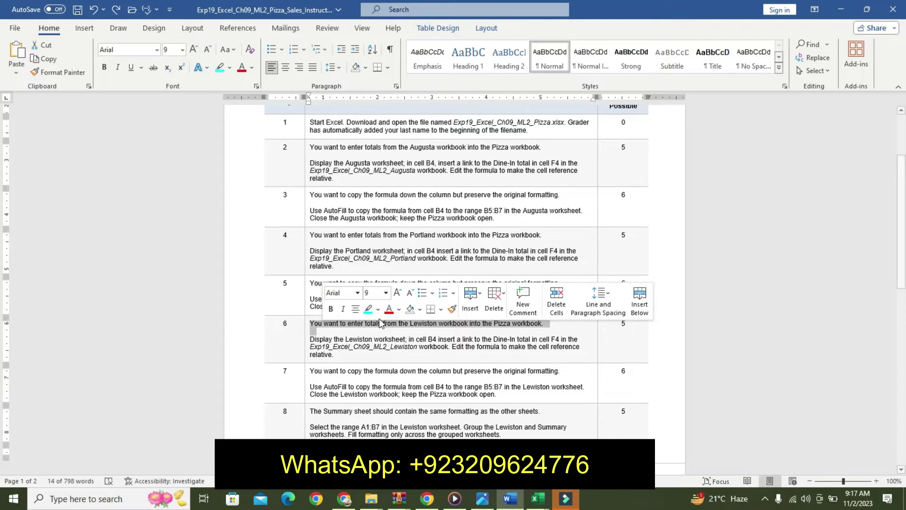
click(378, 314)
click(377, 323)
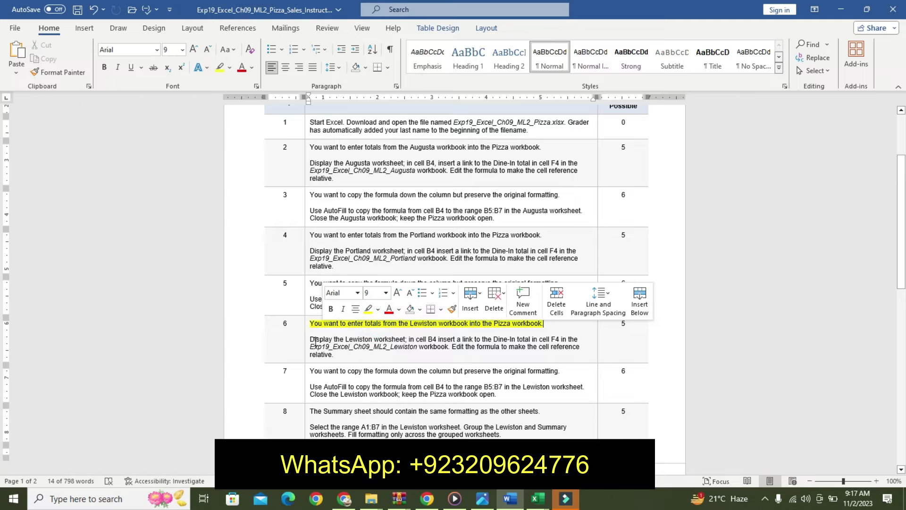
- Make step 6's second paragraph 11 pt, bold, with turquoise highlight
drag(312, 340, 334, 354)
click(399, 318)
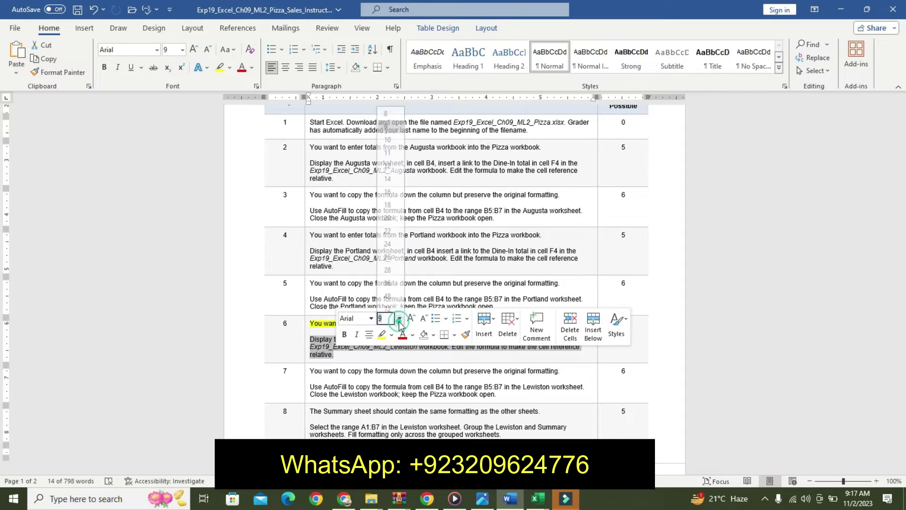
click(387, 147)
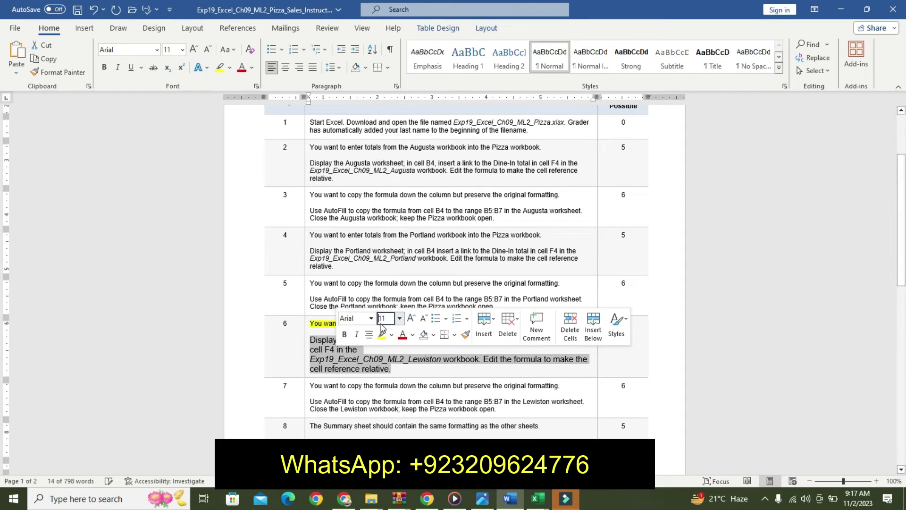
click(343, 334)
click(391, 334)
click(421, 350)
click(309, 340)
drag(309, 339, 411, 370)
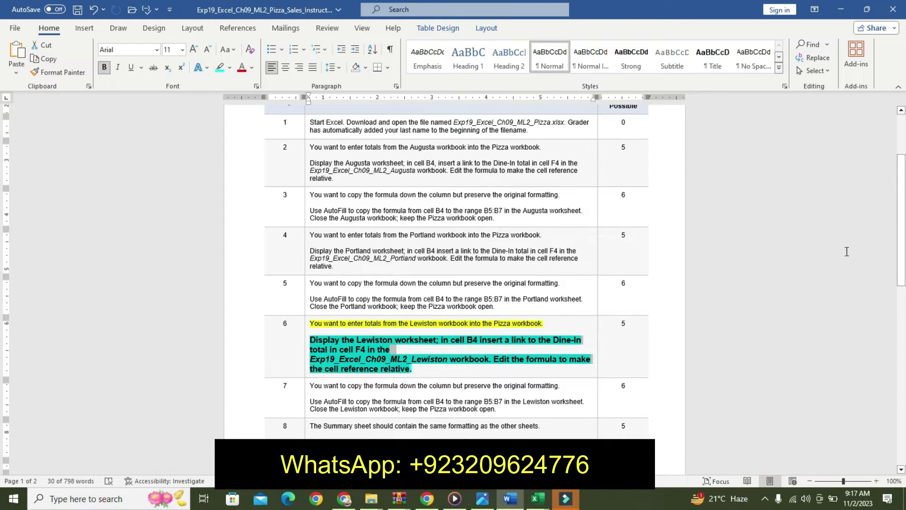
- Bring the Pizza workbook back in front in Excel
drag(901, 221, 872, 234)
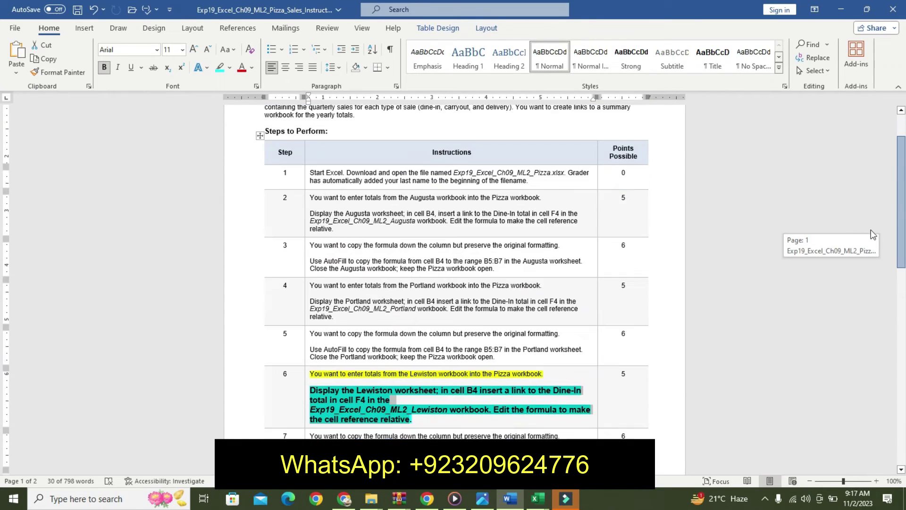
drag(873, 234, 873, 248)
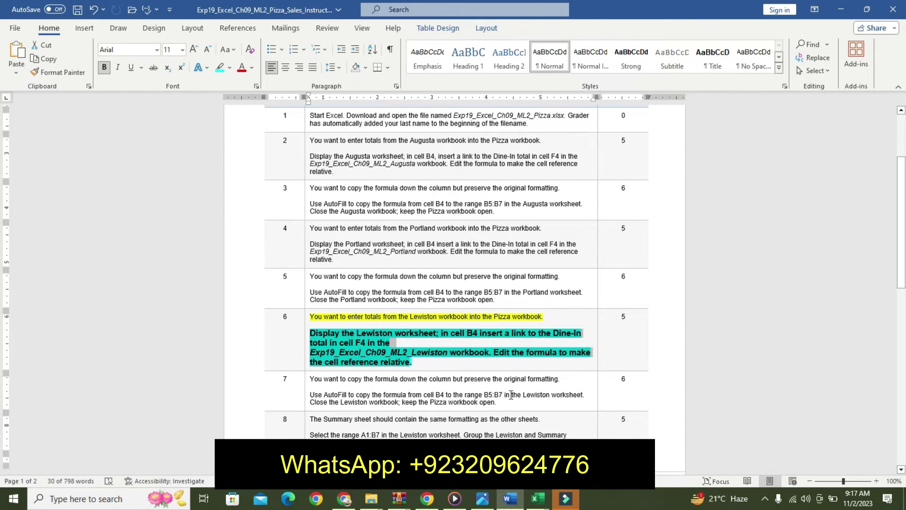
click(538, 499)
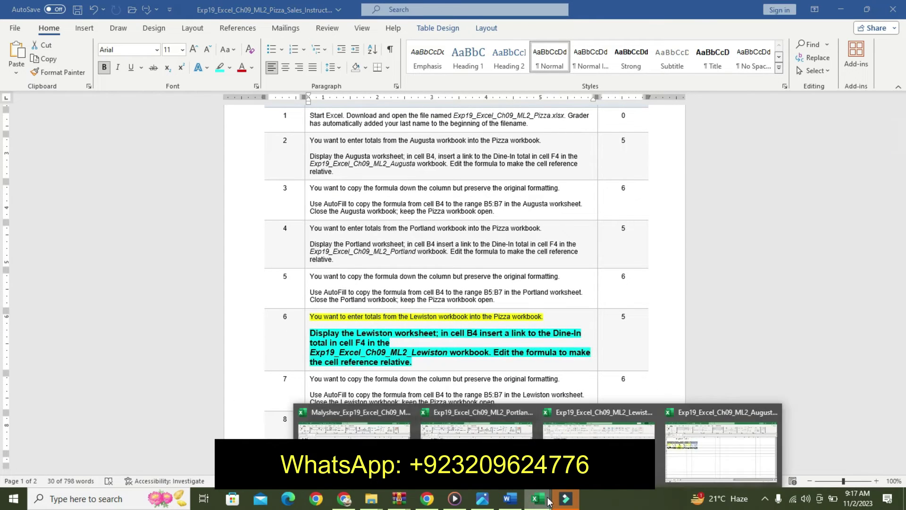
click(353, 422)
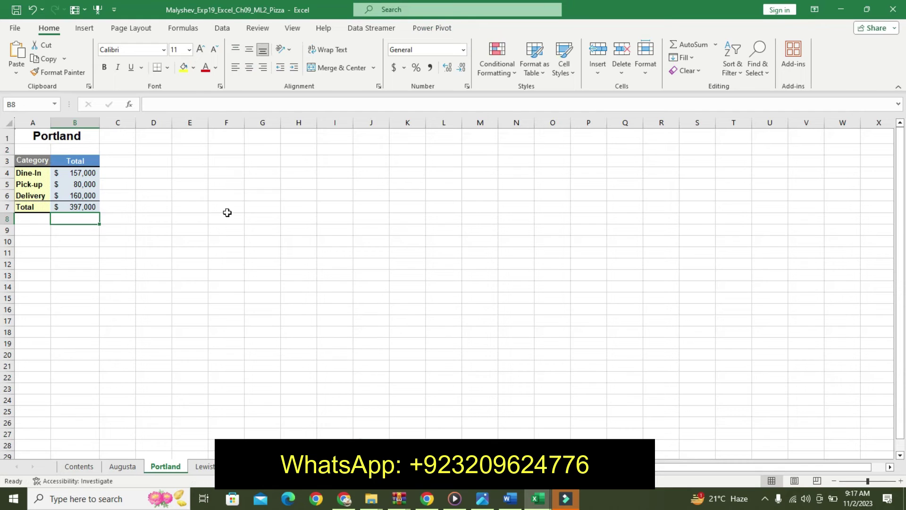
- On the Lewiston sheet, link B4 and B5 to Lewiston workbook's F4 ($36,000) and F5 ($105,000)
click(210, 467)
text(=)
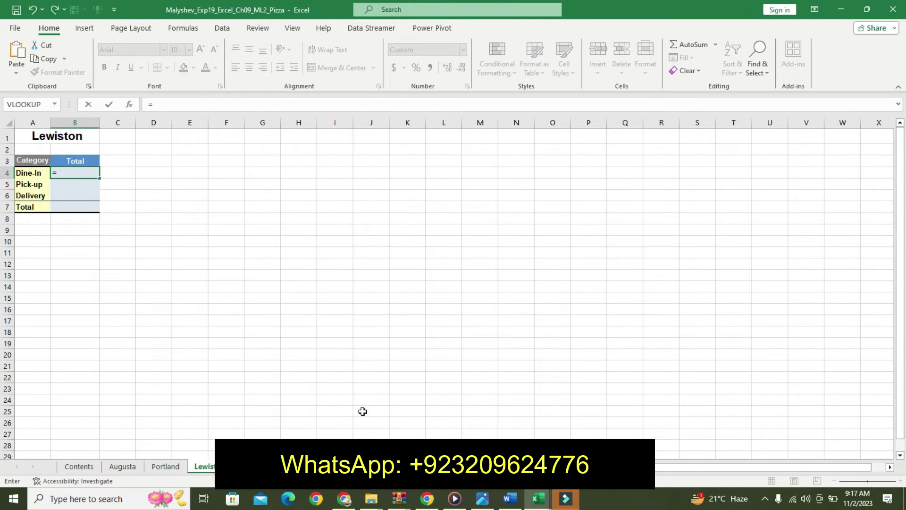
click(510, 499)
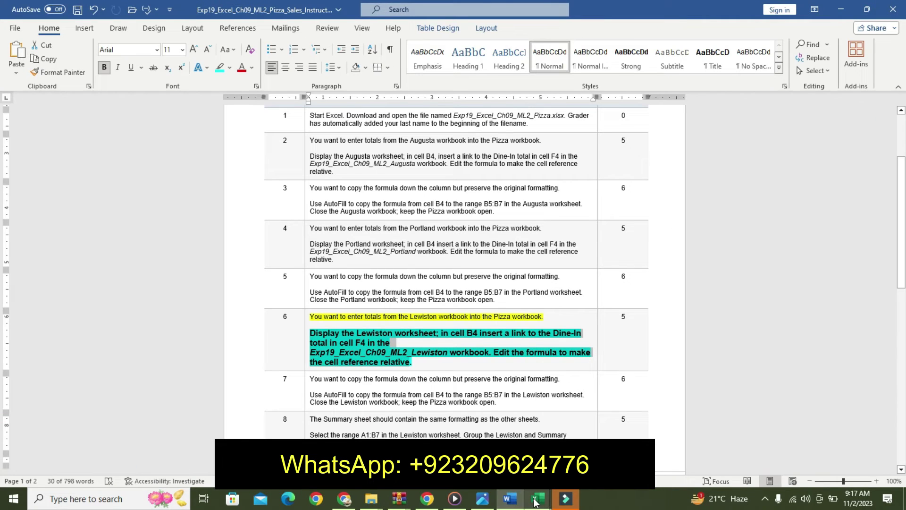
click(536, 501)
click(598, 429)
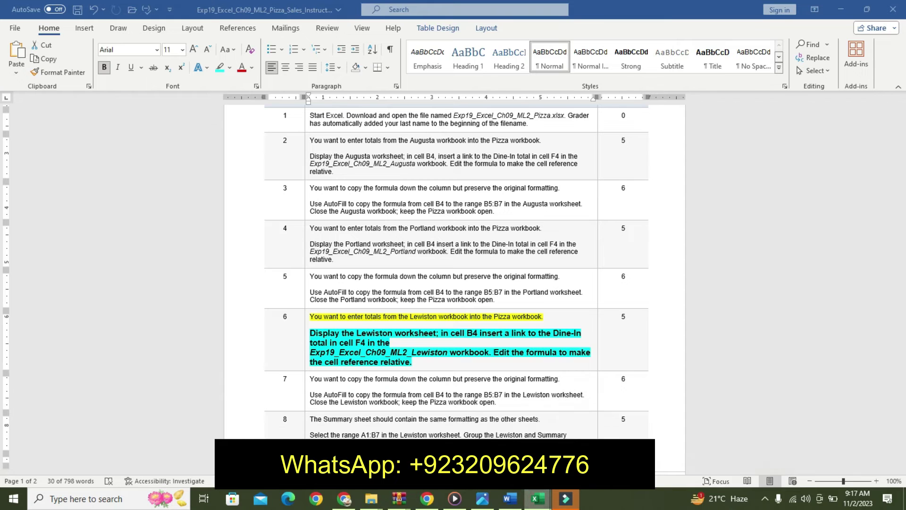
click(237, 181)
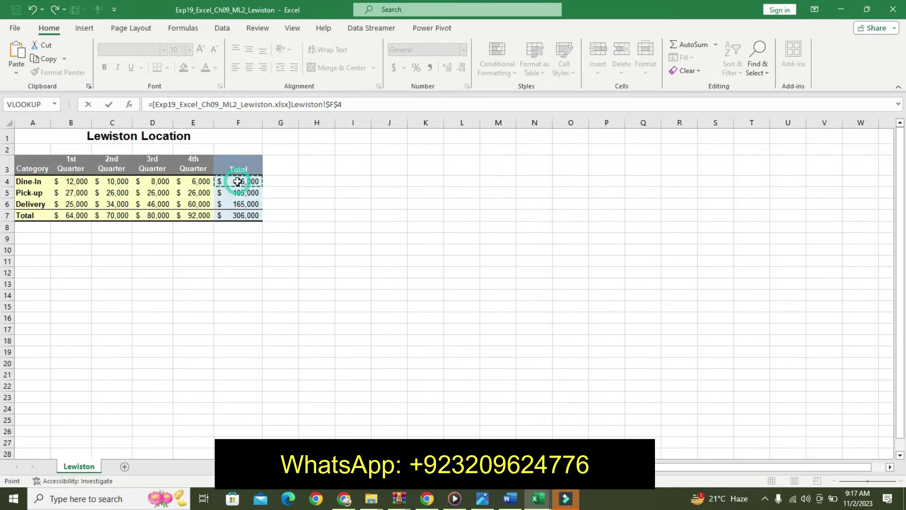
key(Return)
text(=)
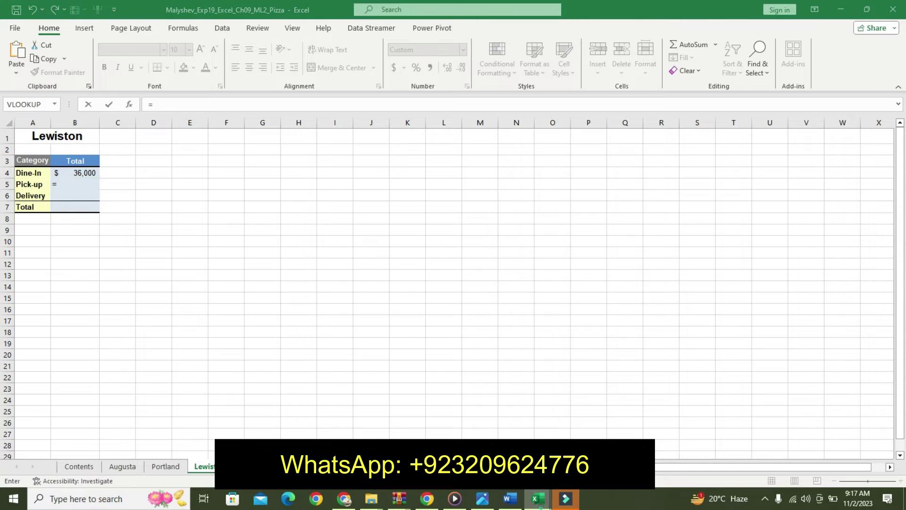
mouse_move(537, 498)
click(598, 427)
click(261, 192)
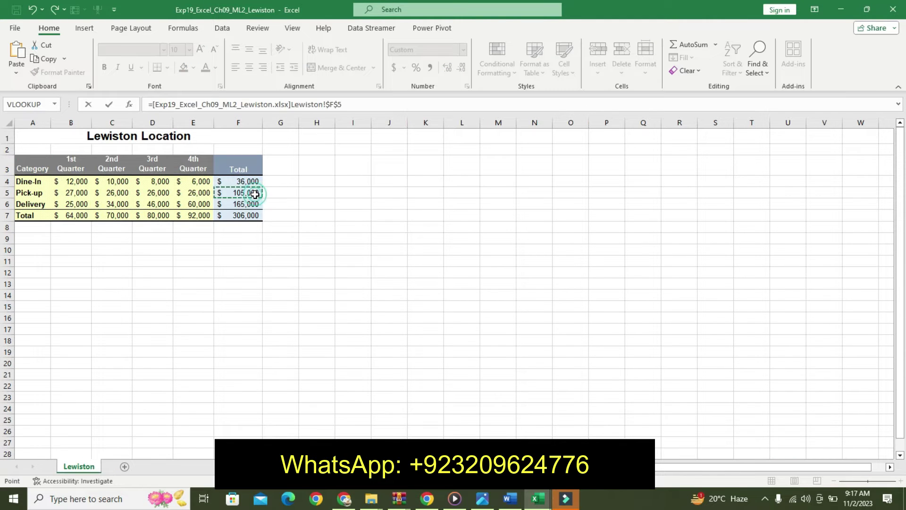
key(Return)
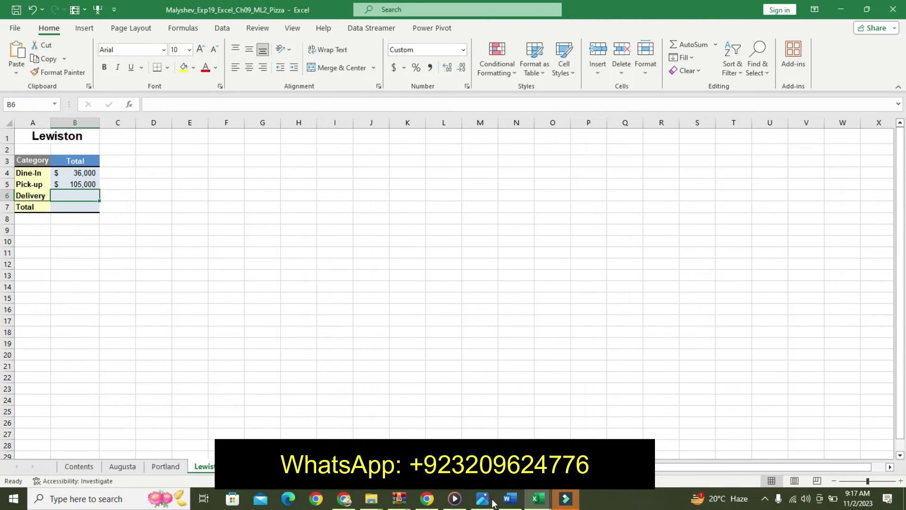
click(510, 499)
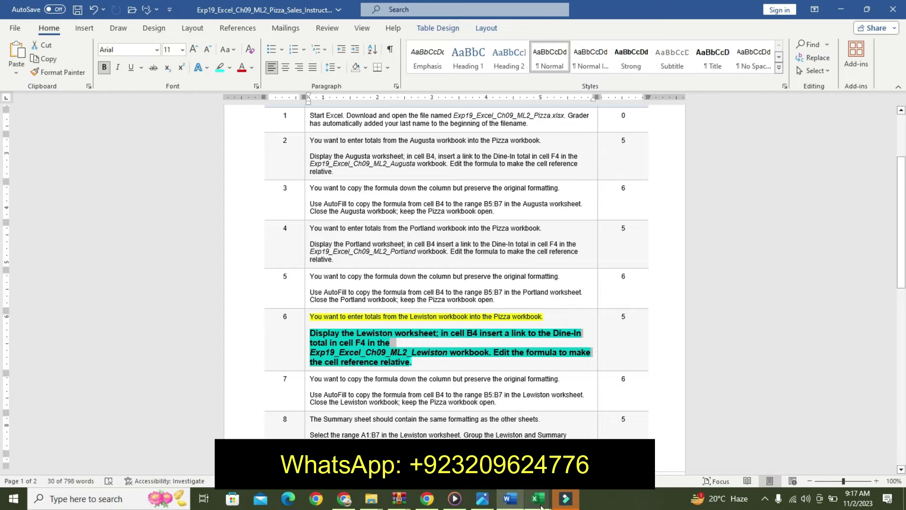
- Undo step 6's formatting and highlight step 7's first line yellow
click(411, 316)
key(ctrl+z)
key(ctrl+z)
key(ctrl+z)
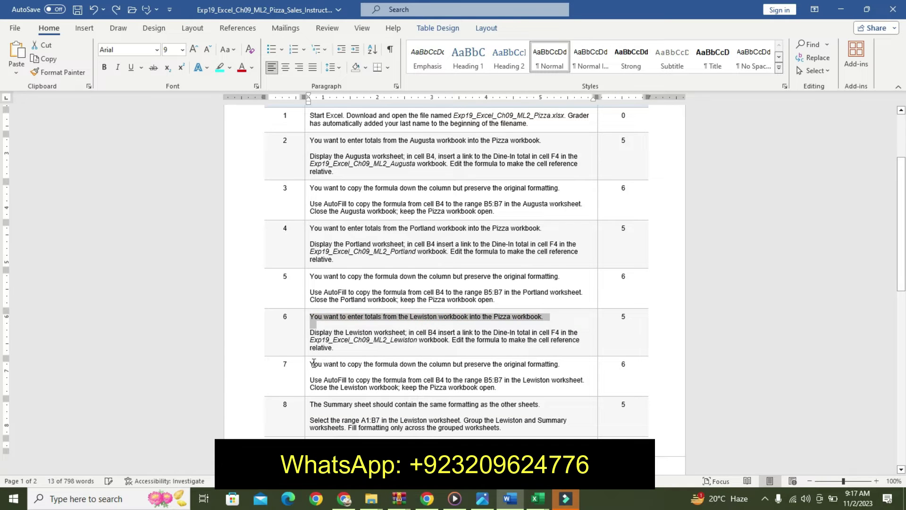
triple_click(313, 364)
click(394, 352)
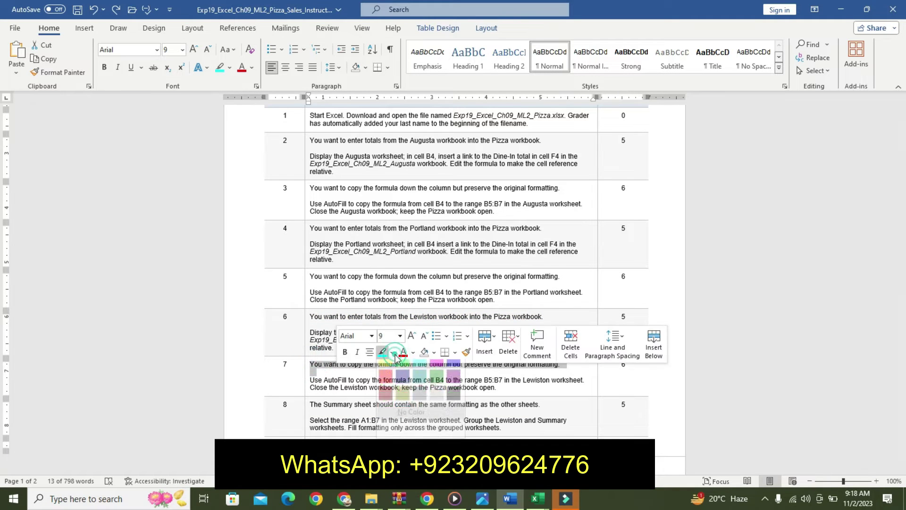
click(385, 364)
- Make step 7's second paragraph 14 pt, bold, turquoise, then start a formula in Excel's B6
drag(310, 380, 495, 388)
click(564, 352)
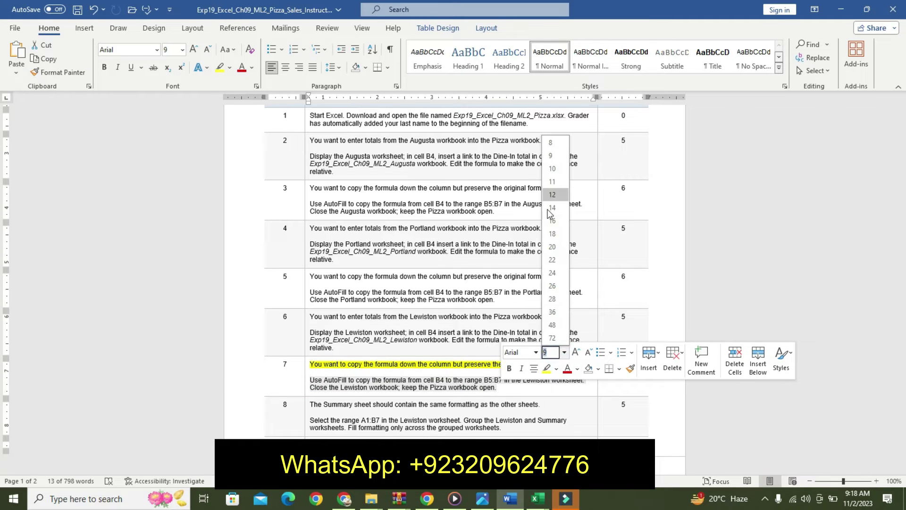
click(550, 209)
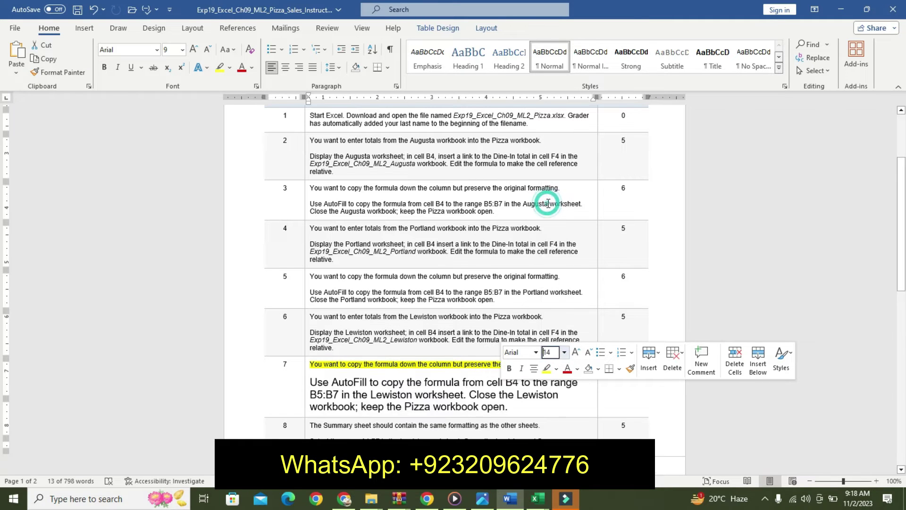
click(509, 369)
click(556, 368)
click(584, 385)
click(305, 388)
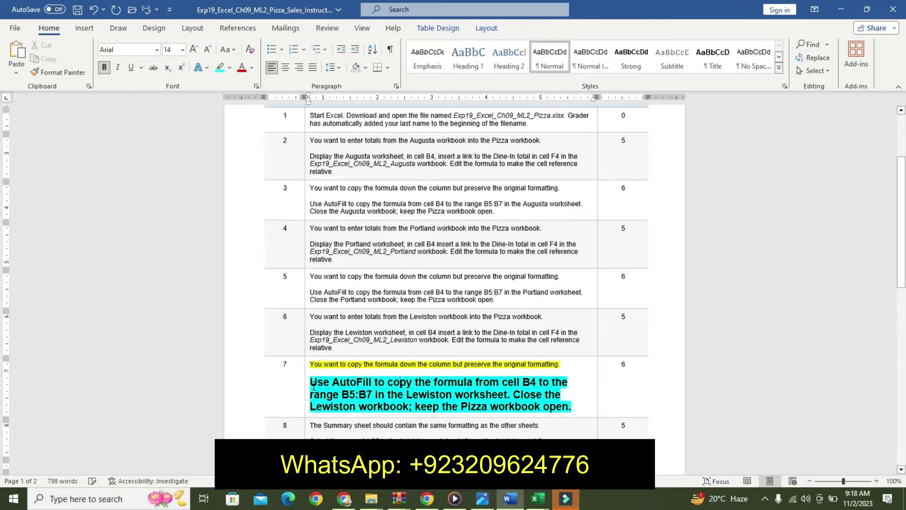
triple_click(314, 386)
click(316, 386)
drag(311, 383, 570, 408)
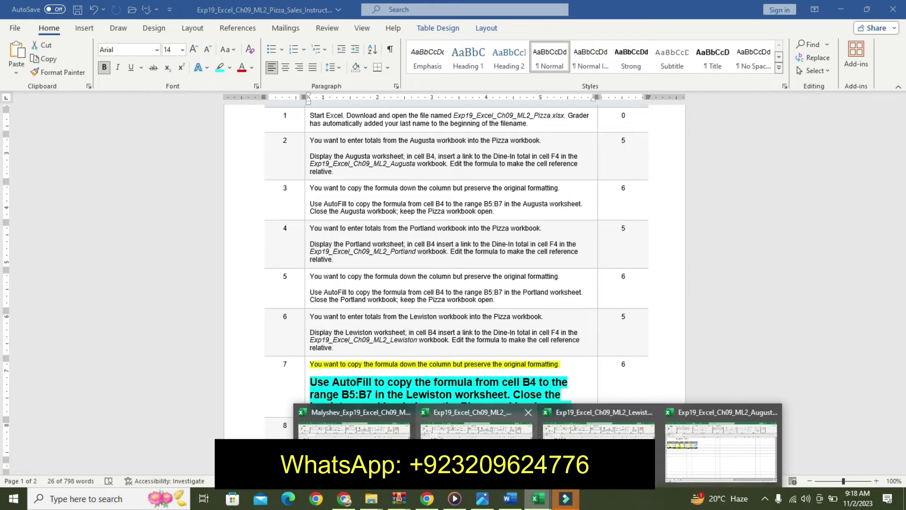
mouse_move(536, 499)
click(476, 420)
text(=)
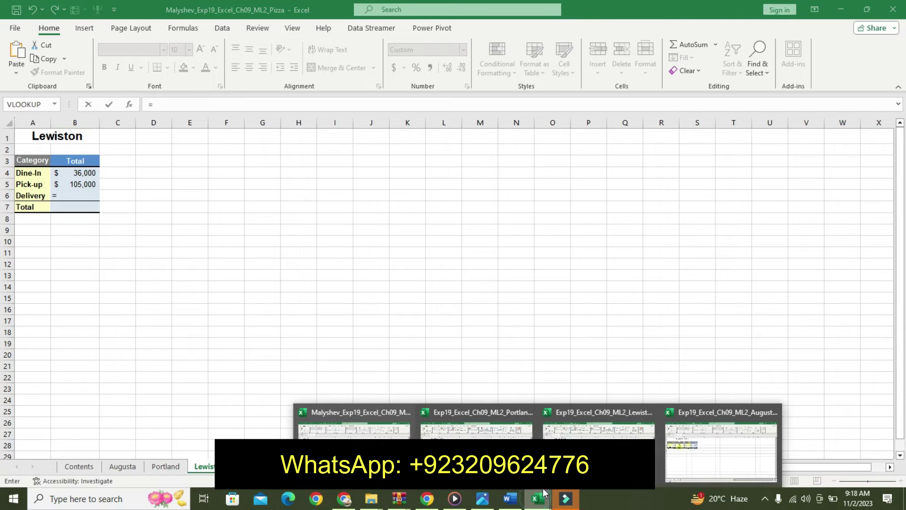
- Link B6 to the Lewiston workbook's Delivery total F6, showing $165,000
click(574, 434)
click(246, 209)
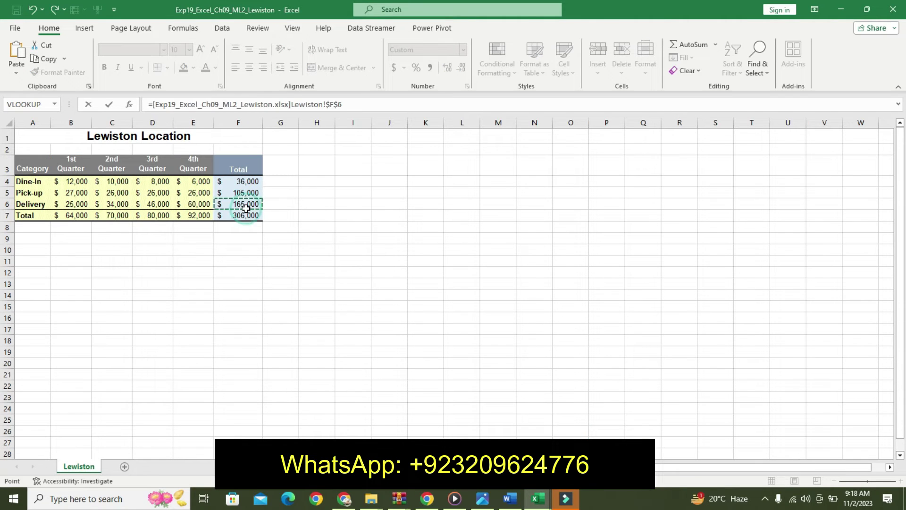
key(alt+Tab)
key(Return)
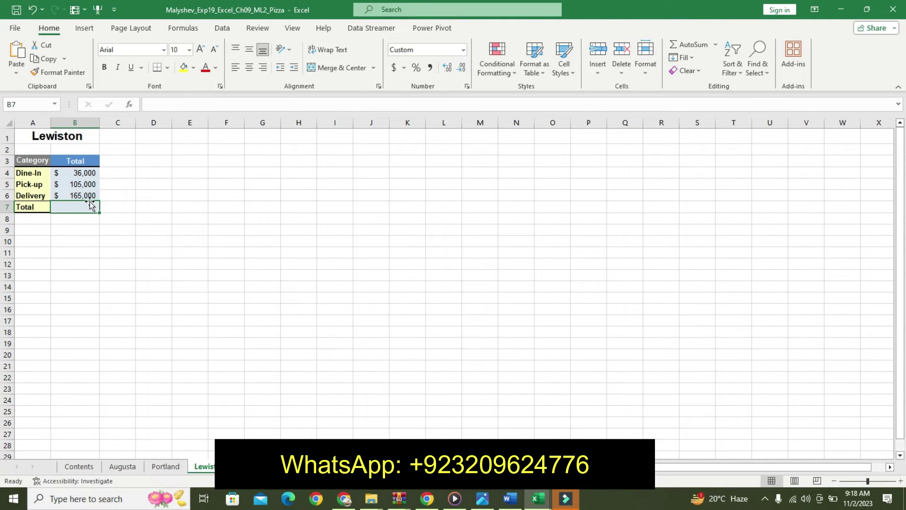
- Enter =SUM(B4:B6) in B7 for a $306,000 Lewiston total
text(=sum)
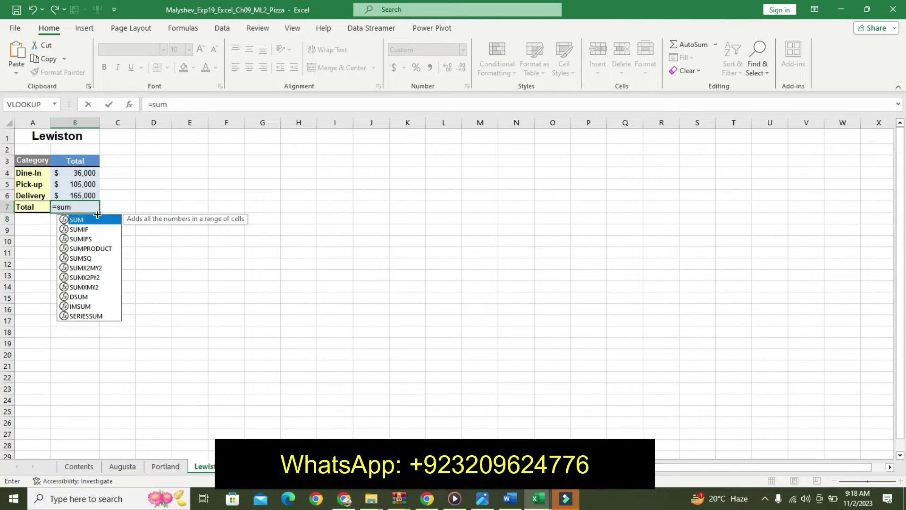
double_click(102, 221)
drag(77, 174, 85, 193)
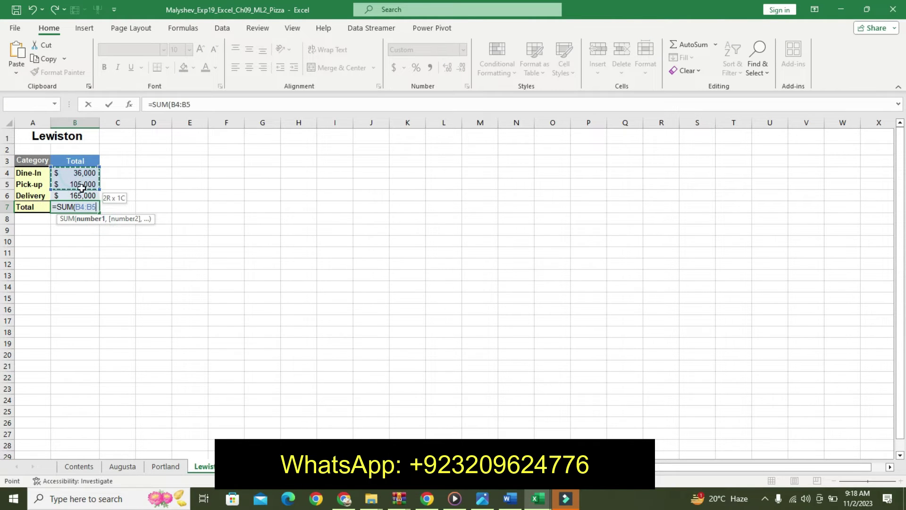
key(Return)
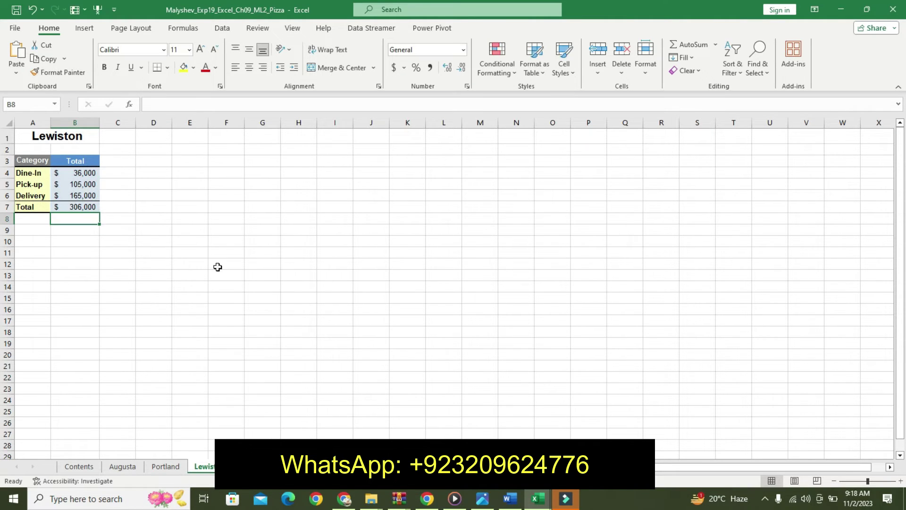
click(522, 495)
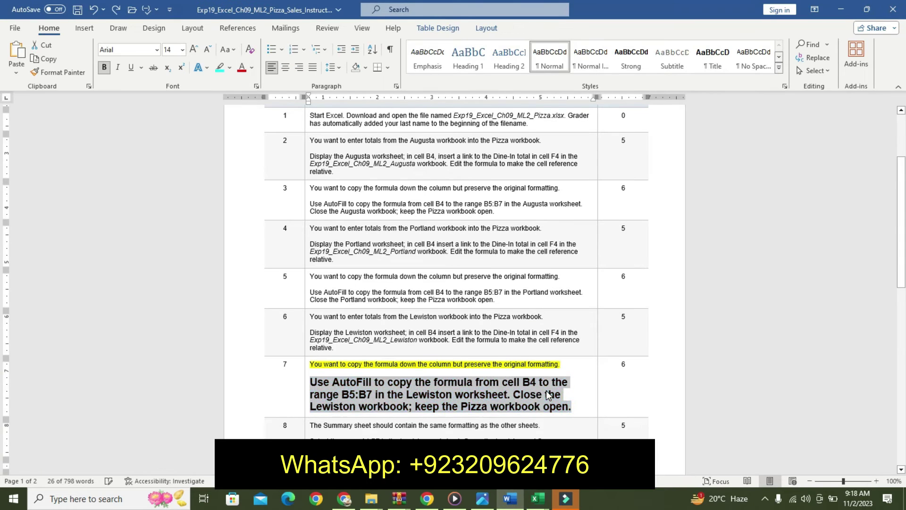
- Undo step 7's emphasis and highlight step 8's first line yellow
key(ctrl+z)
drag(901, 249, 902, 295)
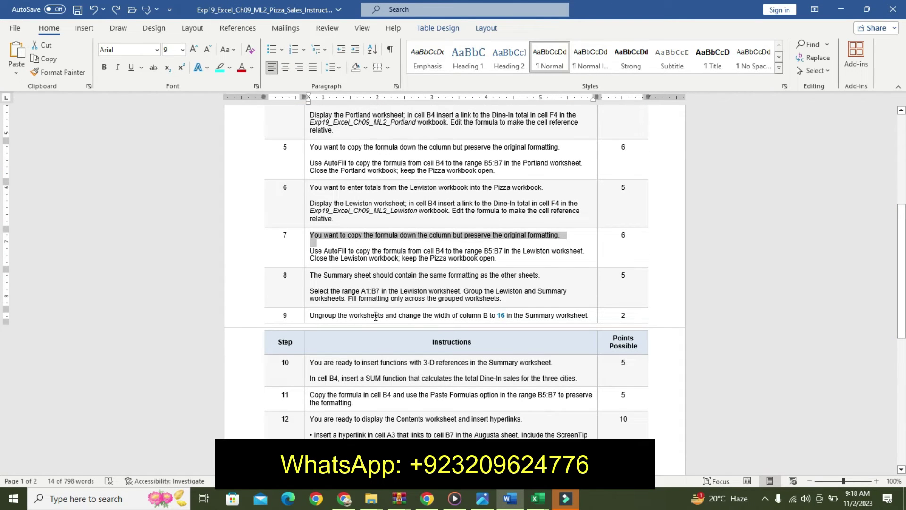
mouse_move(313, 276)
mouse_down()
mouse_move(428, 291)
mouse_move(542, 277)
mouse_up()
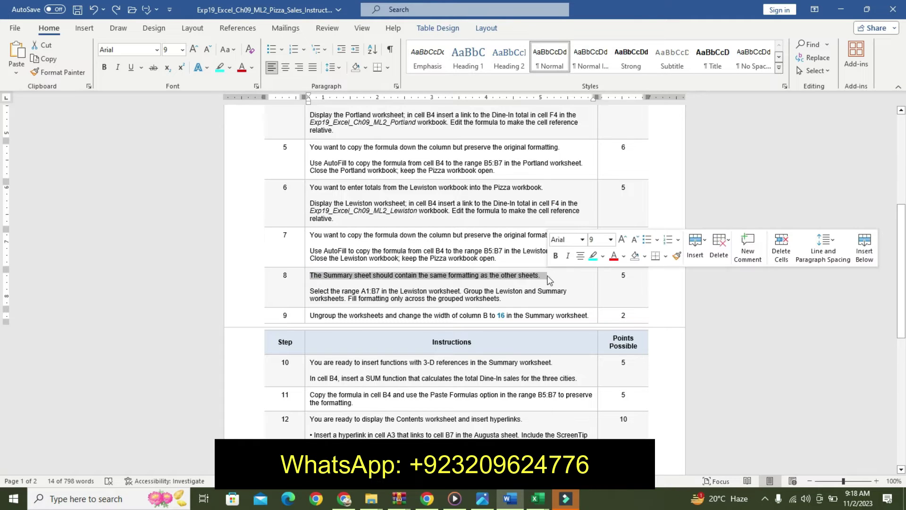
click(602, 258)
click(596, 273)
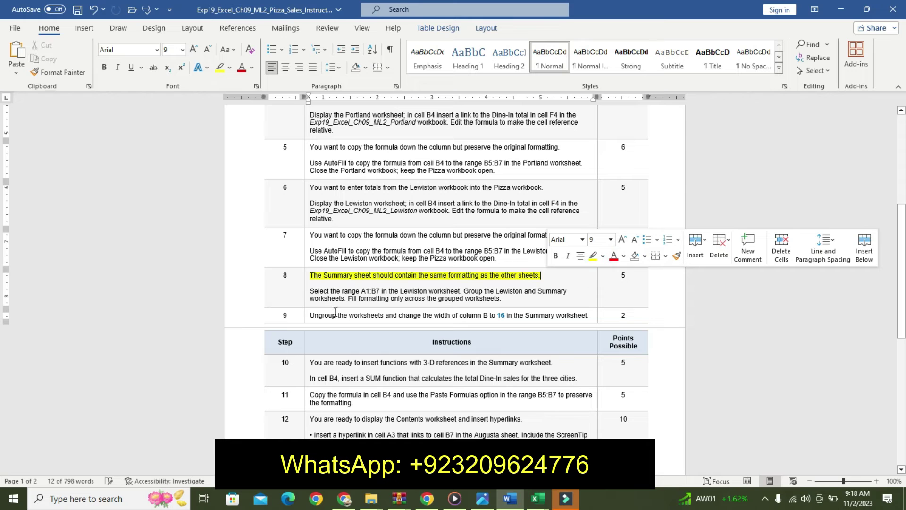
- Make step 8's instruction paragraph 14 pt, bold, with turquoise highlight
drag(310, 291, 502, 299)
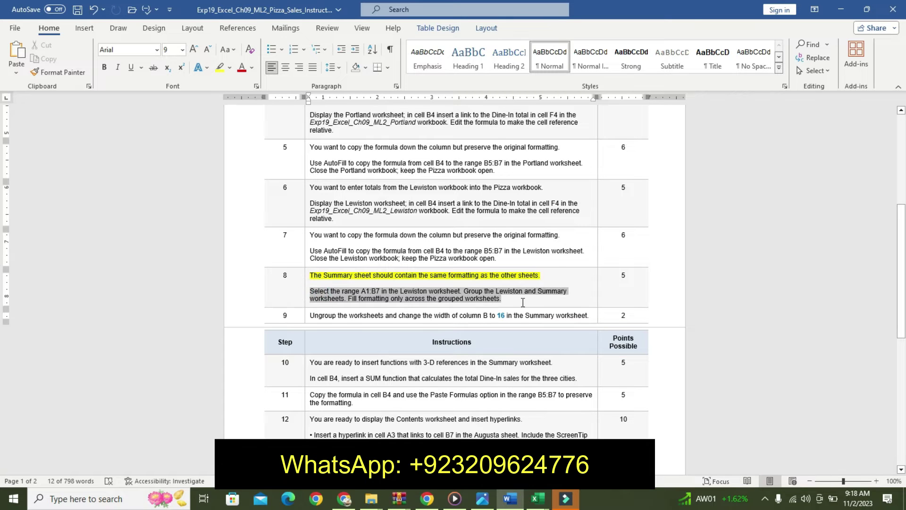
click(586, 265)
click(577, 344)
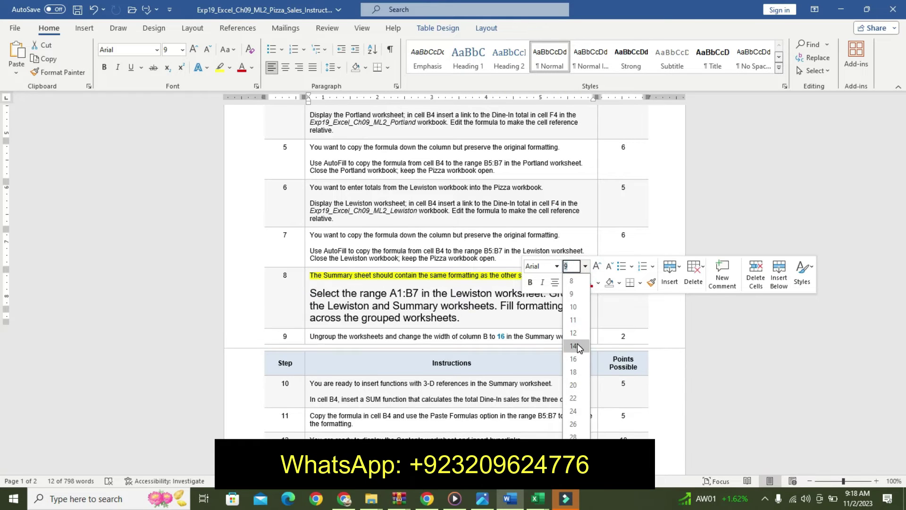
click(529, 283)
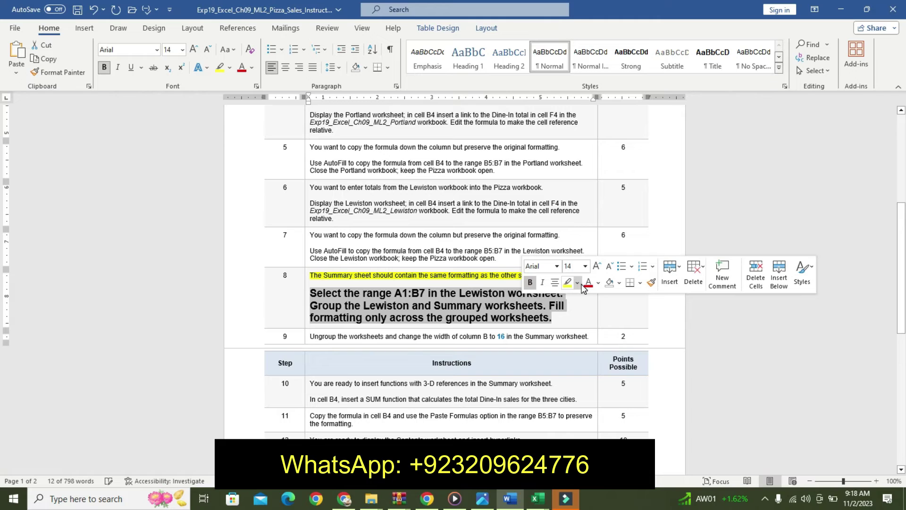
click(580, 284)
click(609, 300)
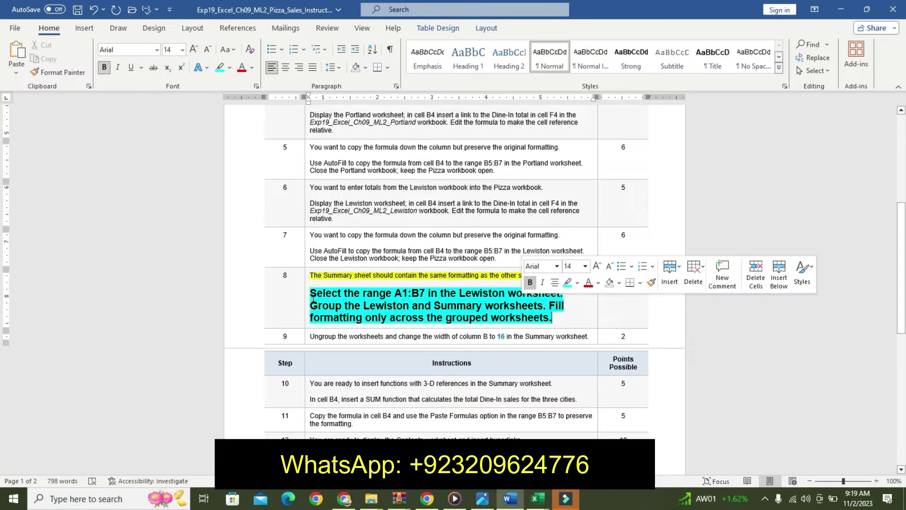
drag(311, 293, 545, 315)
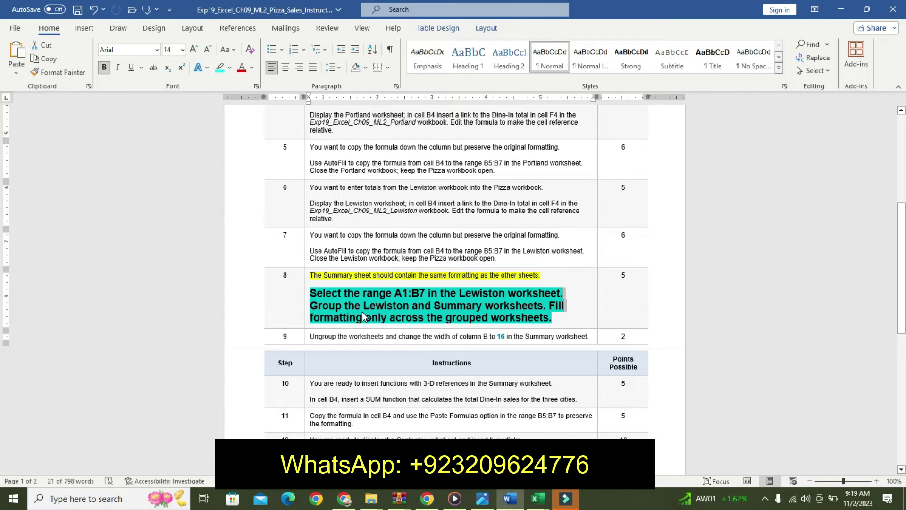
click(371, 302)
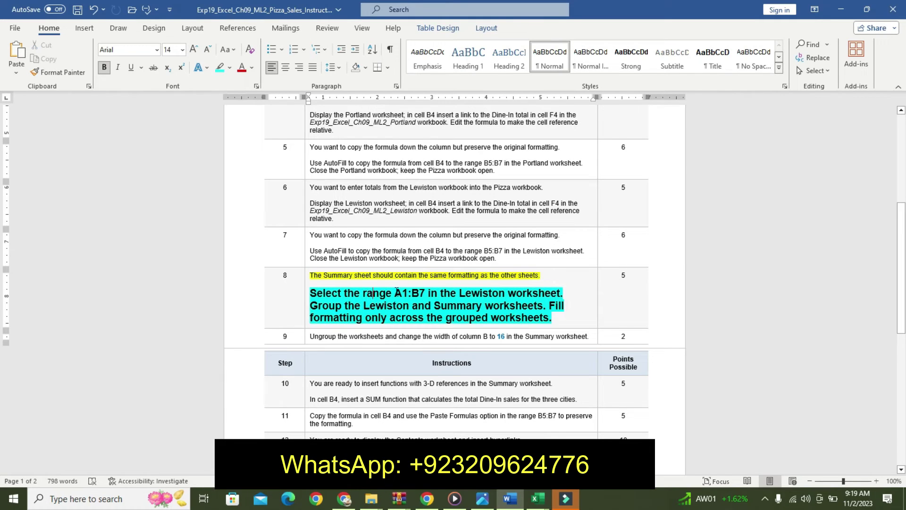
drag(395, 294, 425, 296)
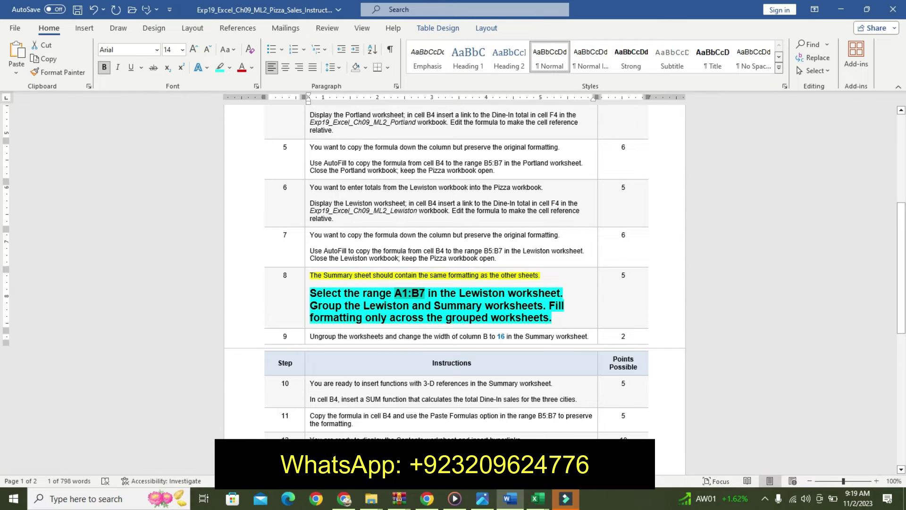
click(538, 498)
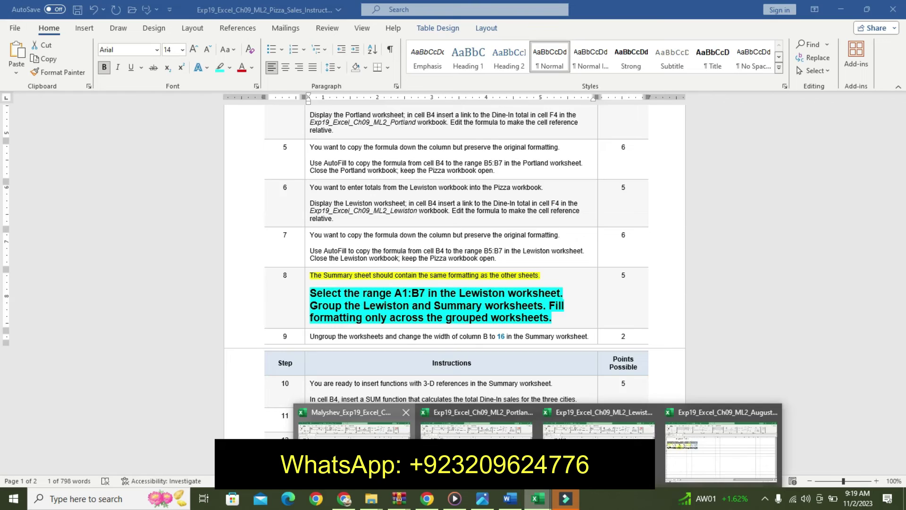
- Select A1:B7 on the Lewiston sheet using the Name Box
click(354, 427)
click(34, 101)
text(a1:b7)
key(Return)
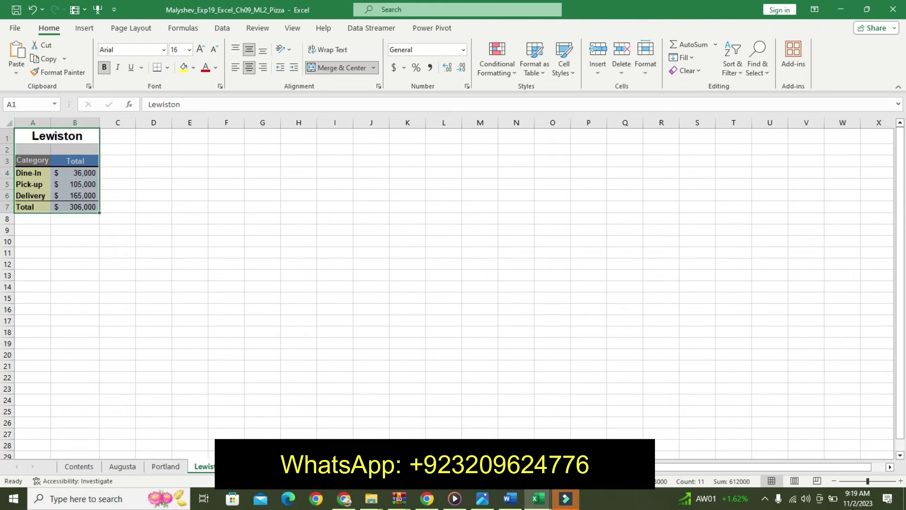
- Group the Summary sheet with the Lewiston sheet
click(510, 498)
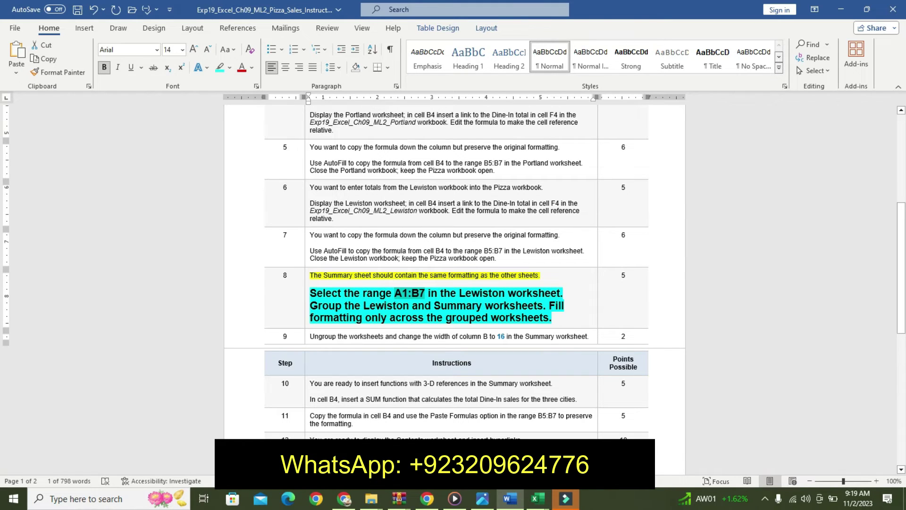
click(538, 499)
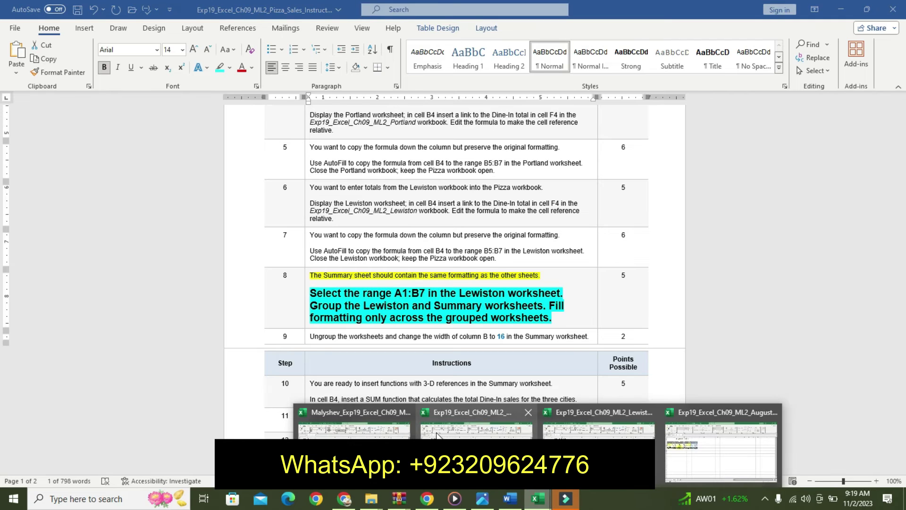
click(354, 430)
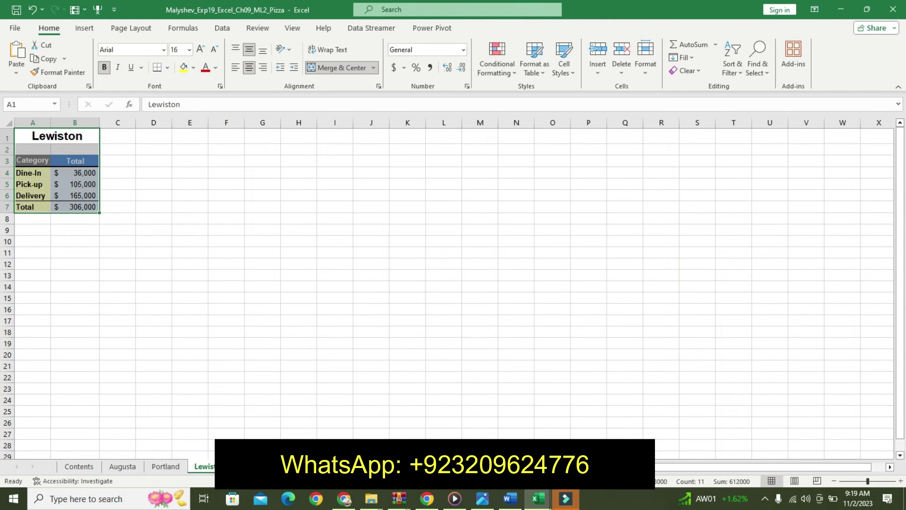
key(ctrl+shift+Page_Down)
- Fill A1:B7 across the grouped worksheets with Formats only
click(510, 498)
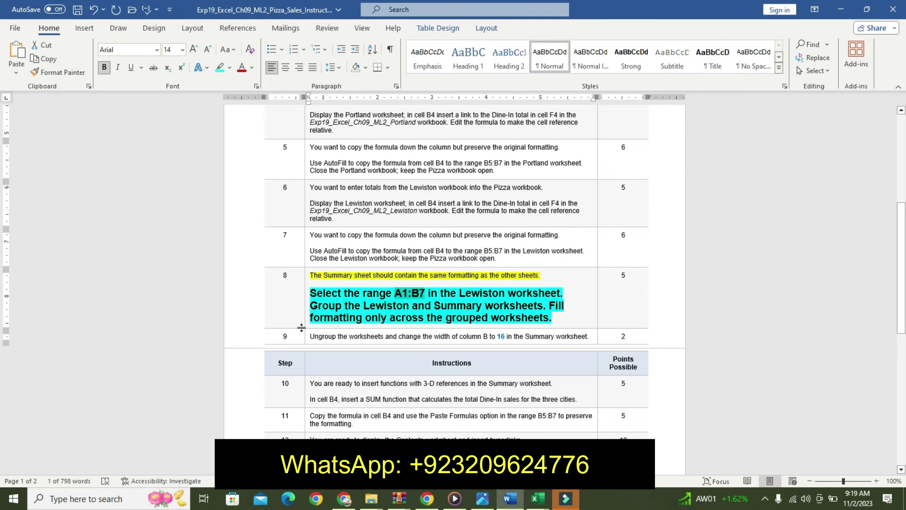
click(536, 499)
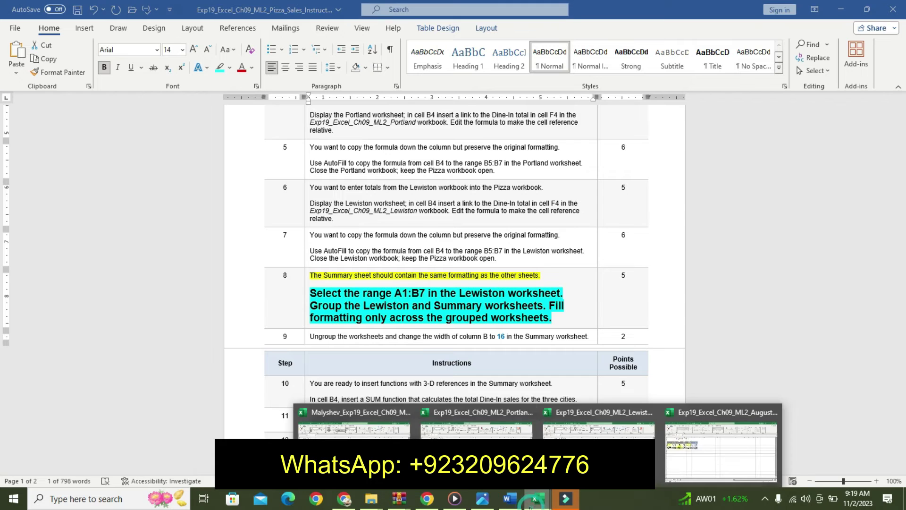
click(378, 425)
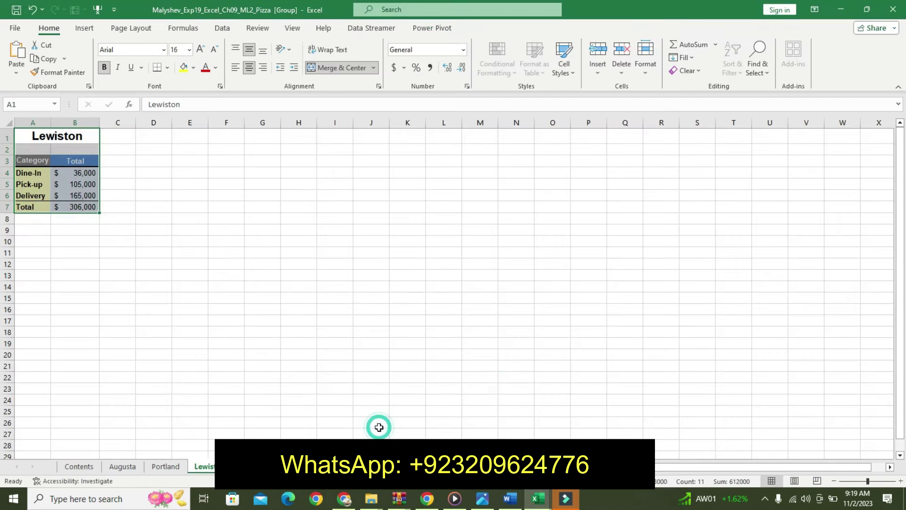
click(689, 58)
click(712, 136)
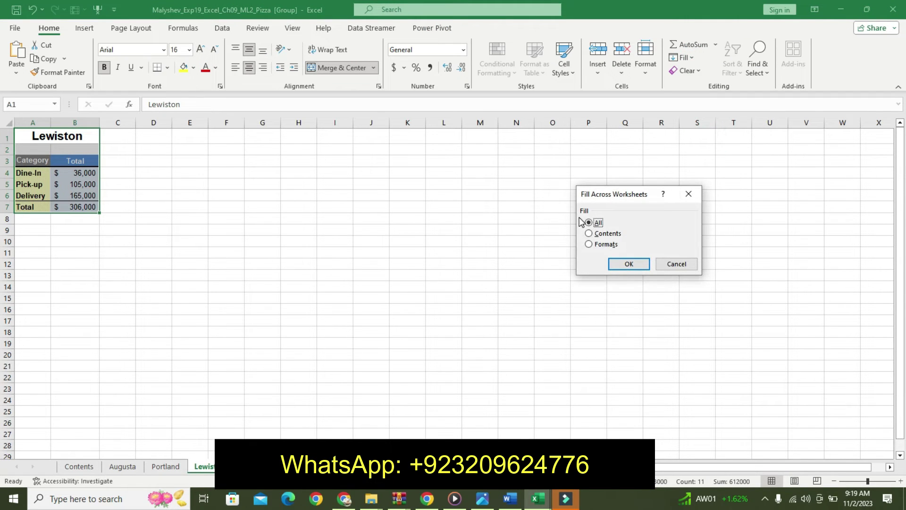
click(589, 244)
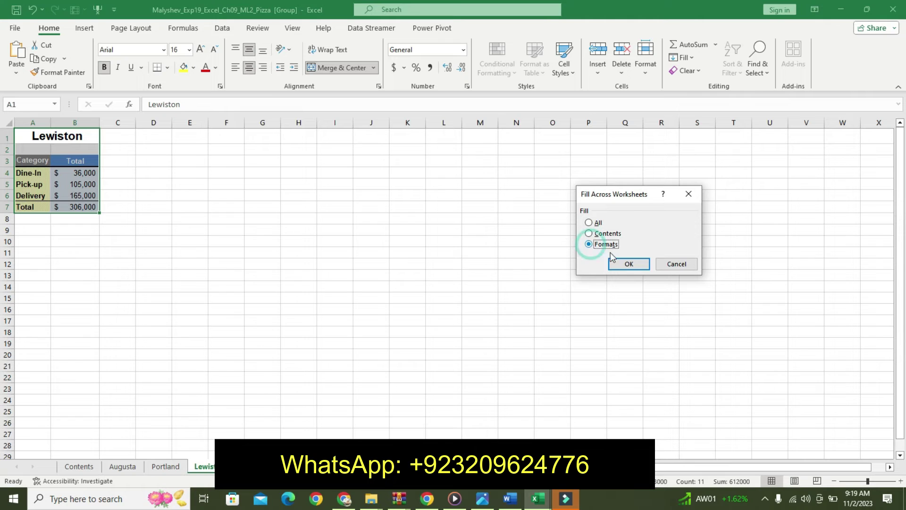
click(628, 264)
click(510, 498)
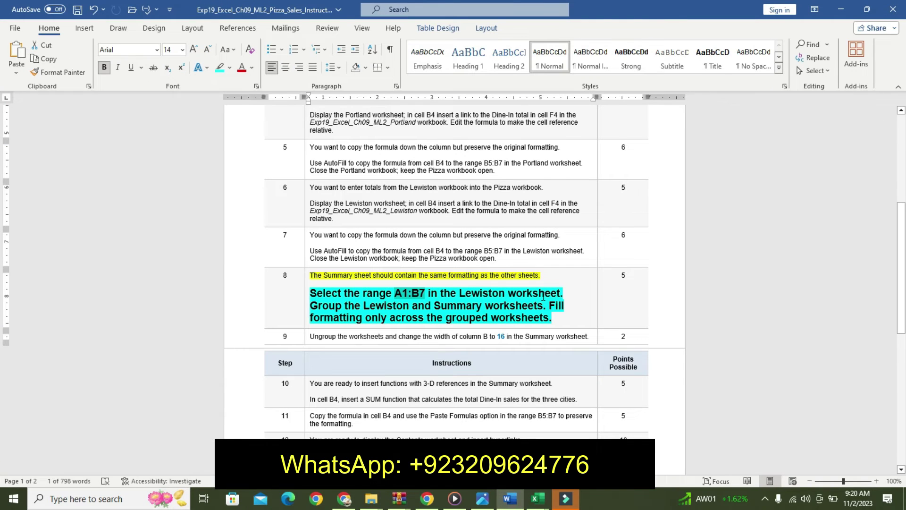
- Undo step 8's emphasis and make step 9's ungroup/widen-column instruction 16 pt, bold, cyan-highlighted
key(ctrl+z)
key(ctrl+z)
key(ctrl+z)
key(ctrl+z)
key(ctrl+z)
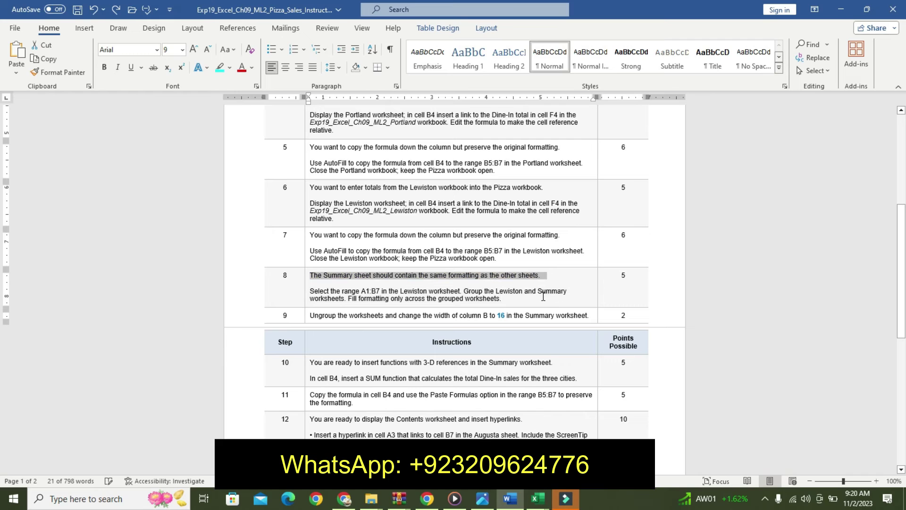
click(310, 317)
click(308, 316)
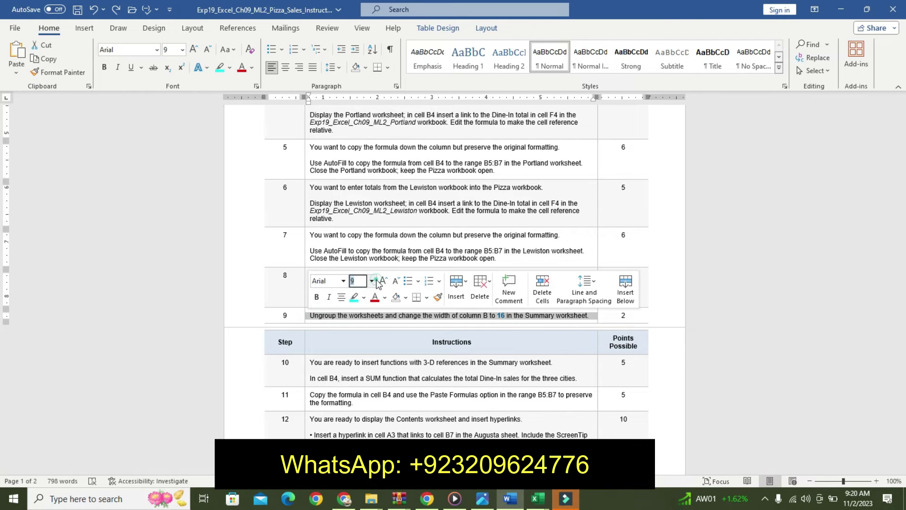
click(372, 281)
click(359, 149)
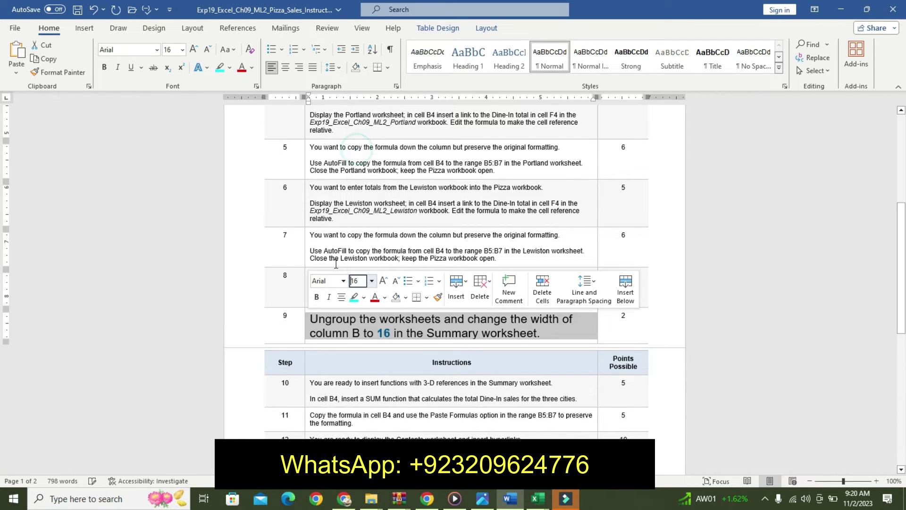
click(316, 297)
click(354, 297)
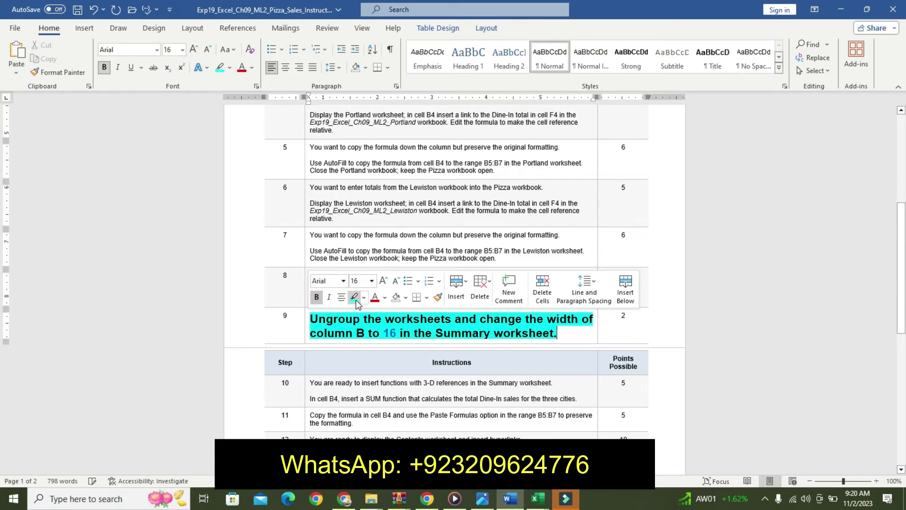
drag(310, 321, 575, 334)
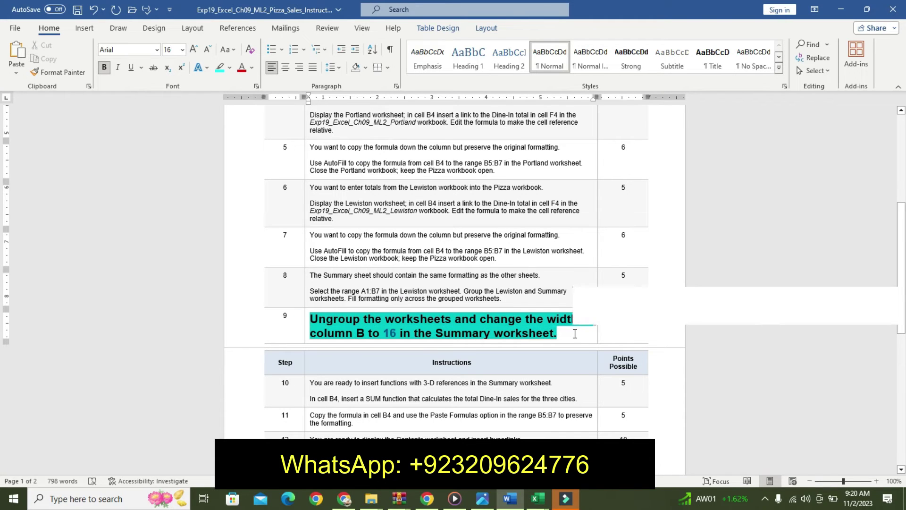
drag(902, 250, 901, 305)
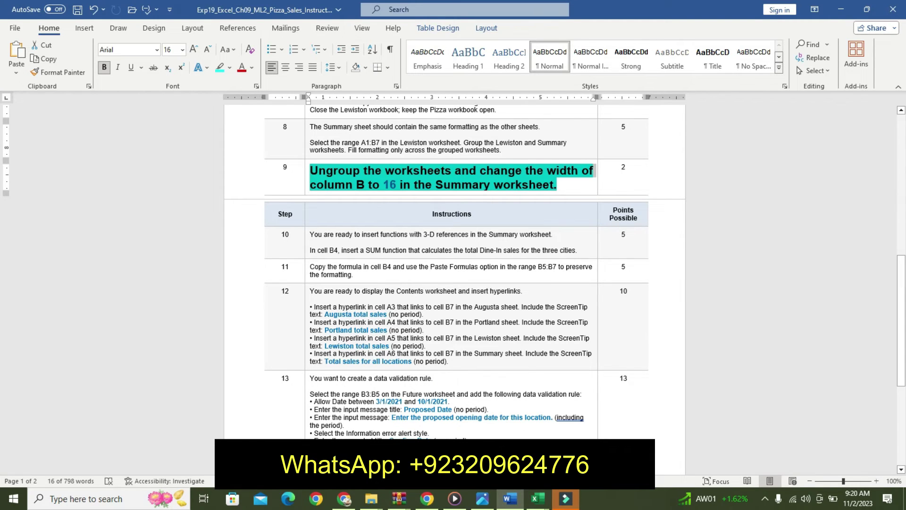
mouse_move(537, 498)
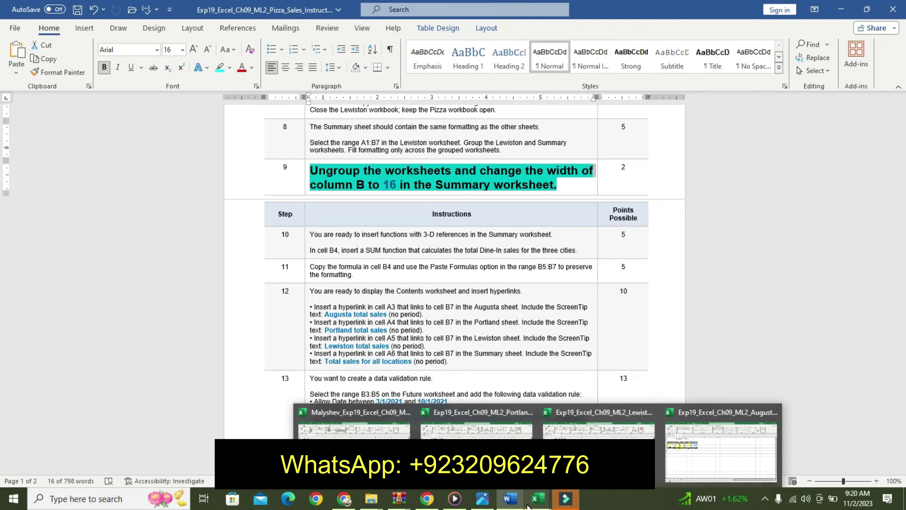
- Ungroup the Pizza workbook's worksheets from the sheet-tab menu
click(369, 431)
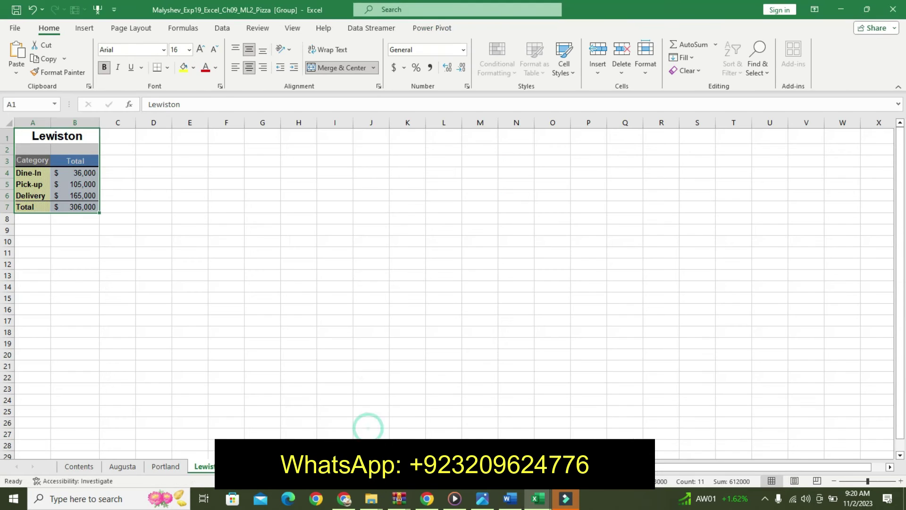
click(499, 502)
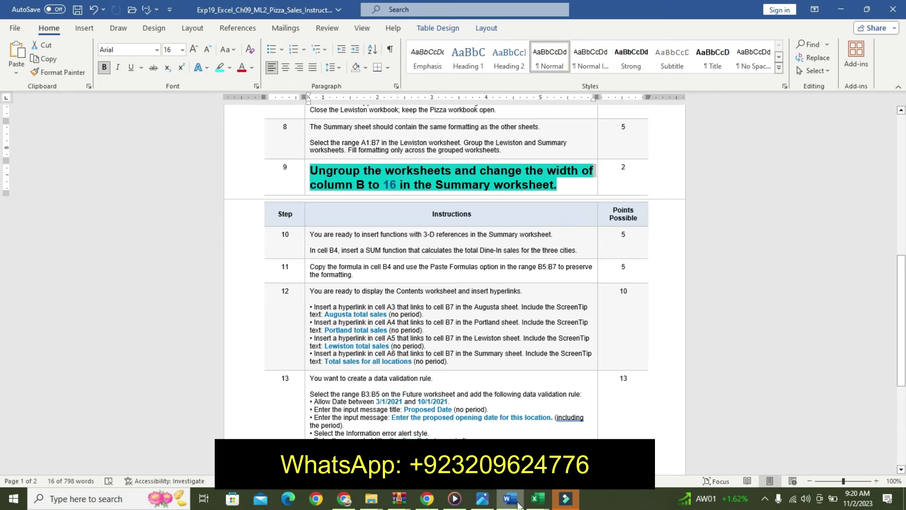
click(354, 422)
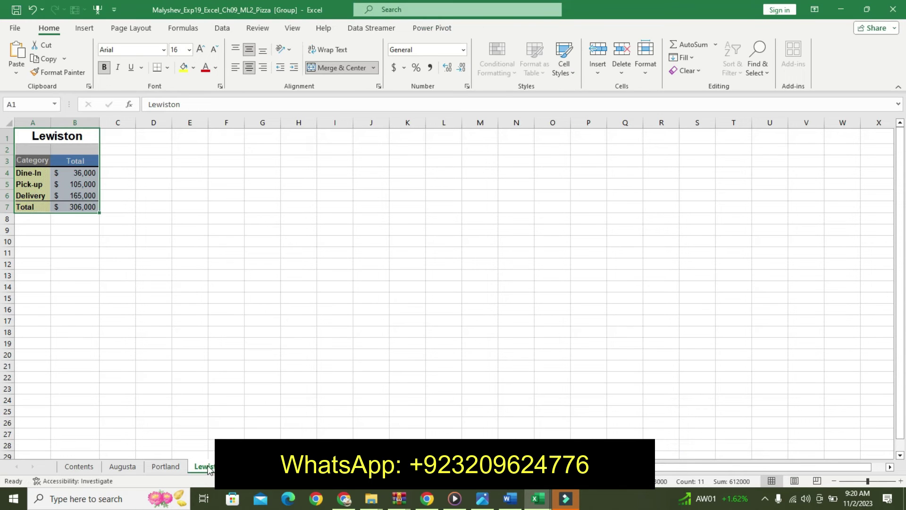
right_click(209, 469)
click(245, 455)
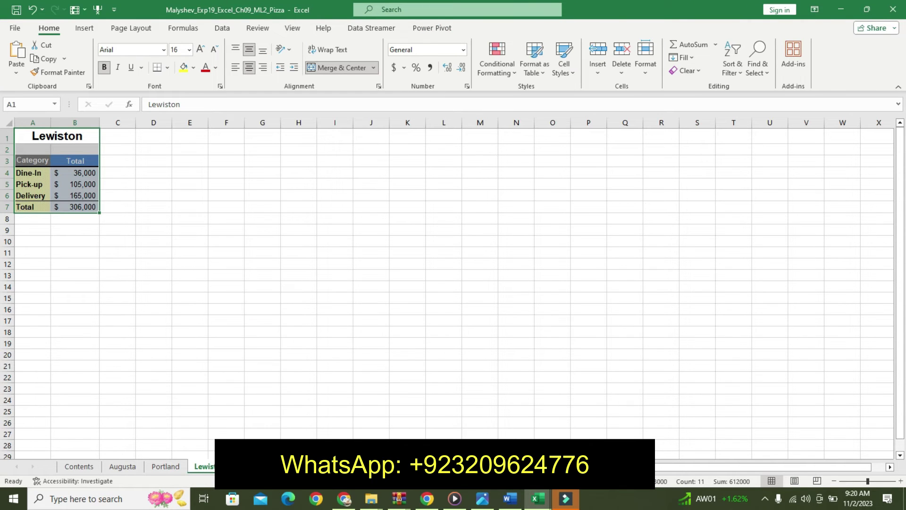
click(512, 500)
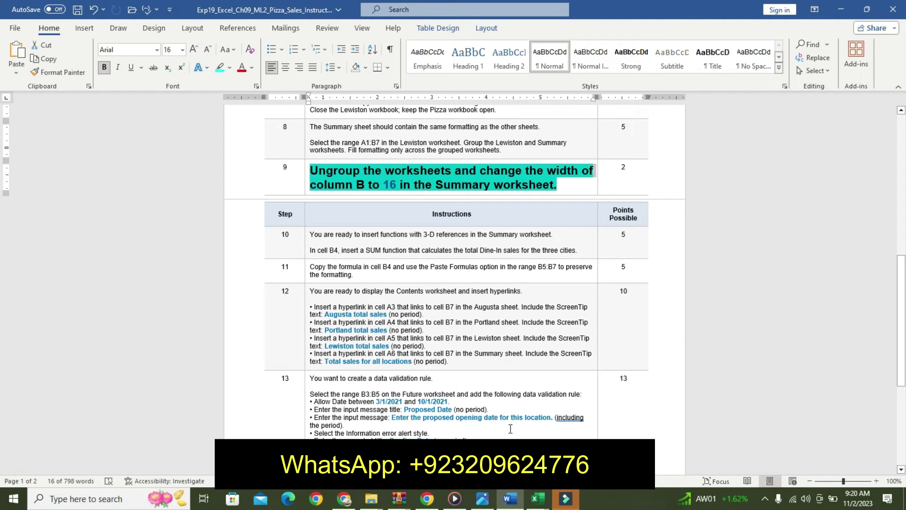
mouse_move(537, 499)
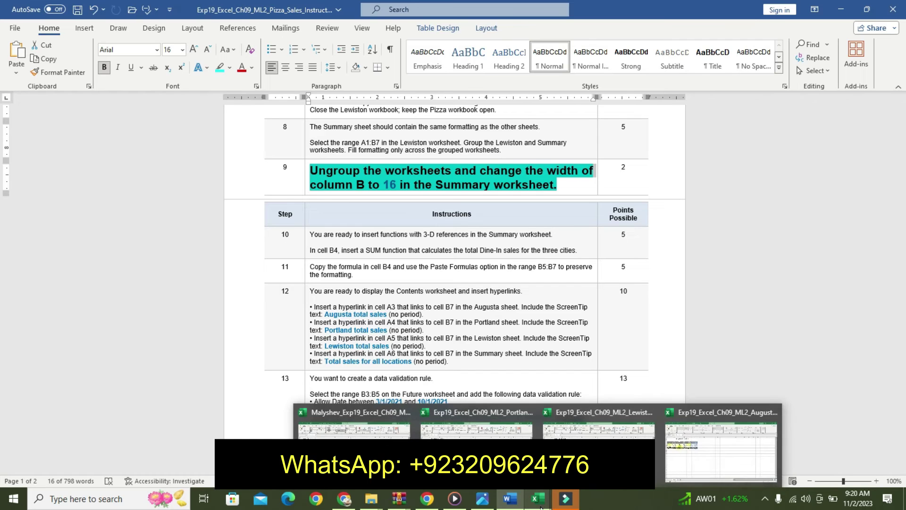
- Set column B on the Regional Totals sheet to a width of 16
click(354, 427)
key(ctrl+Page_Down)
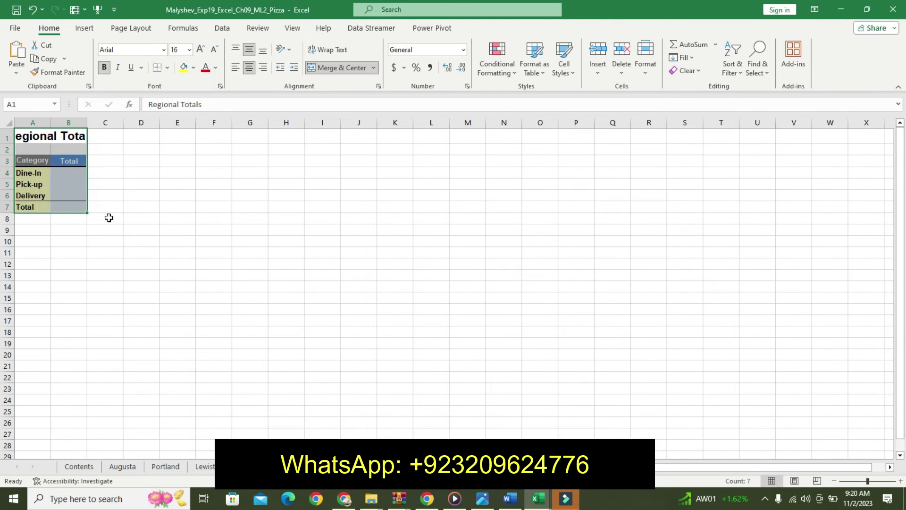
click(69, 123)
right_click(69, 123)
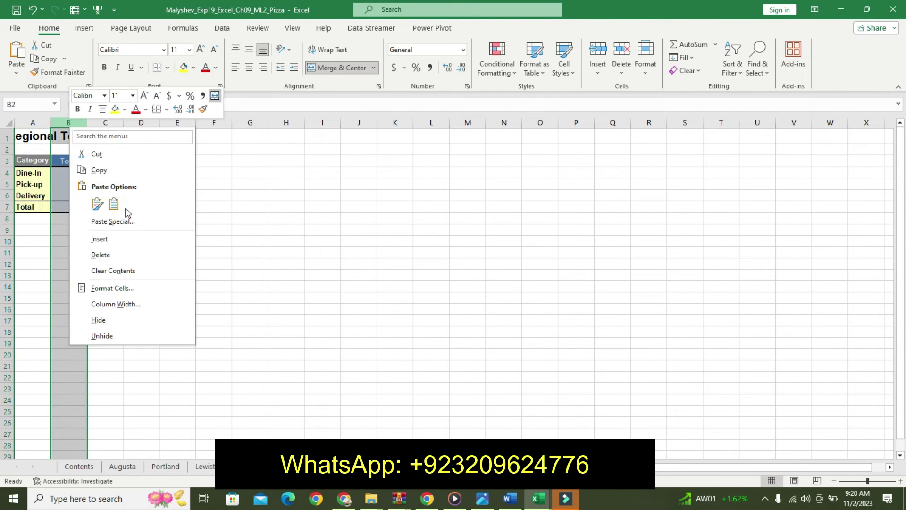
click(137, 304)
key(BackSpace)
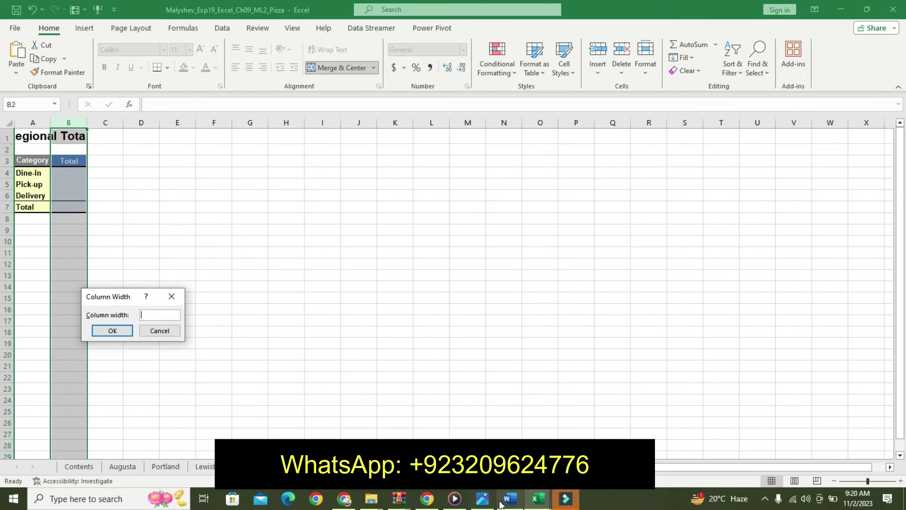
click(501, 504)
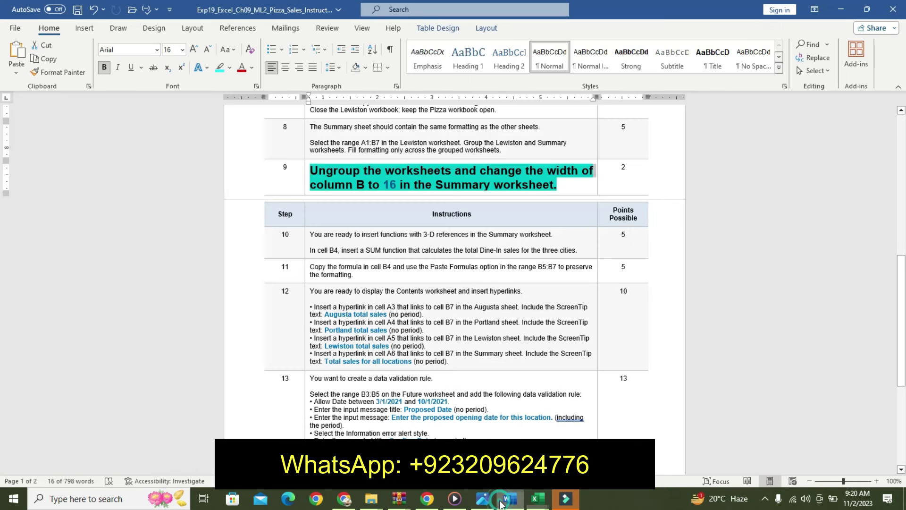
click(537, 499)
click(353, 425)
text(1)
click(112, 331)
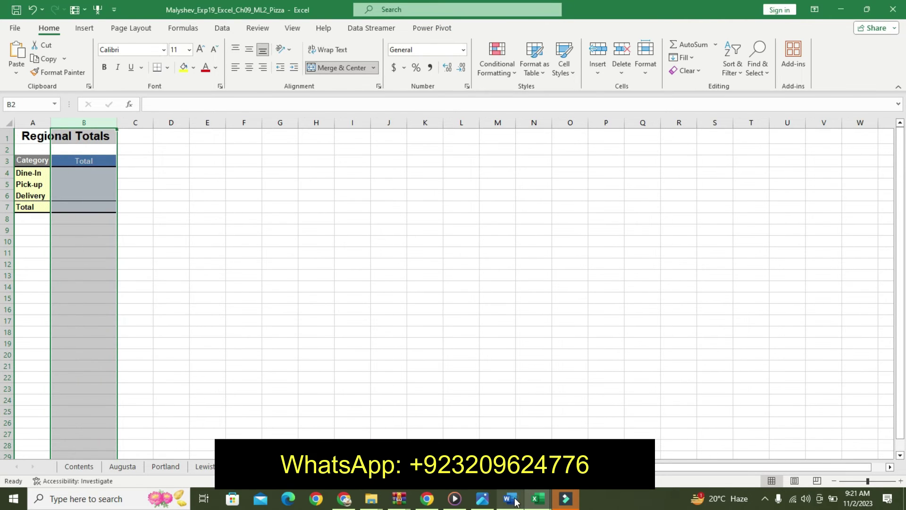
click(509, 498)
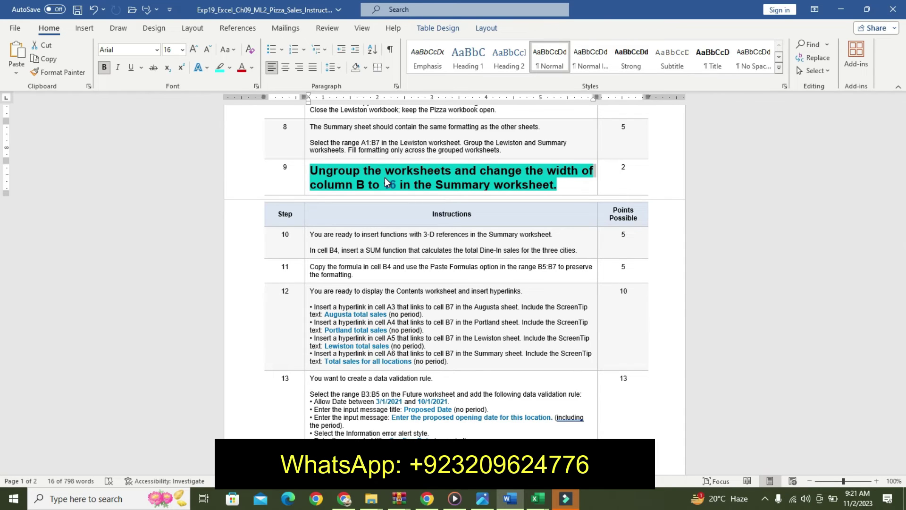
- Undo step 9's bold 16 pt highlight and select step 10's first line
key(ctrl+z)
key(ctrl+z)
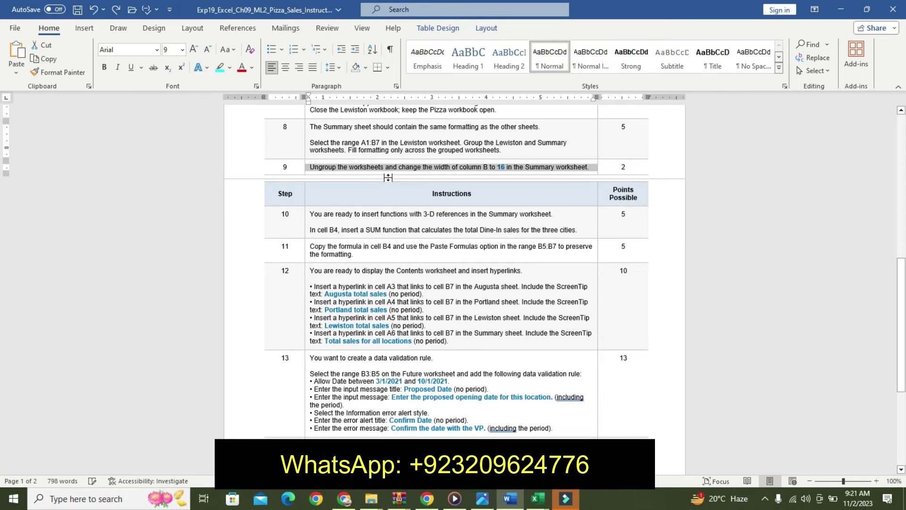
drag(901, 278, 905, 310)
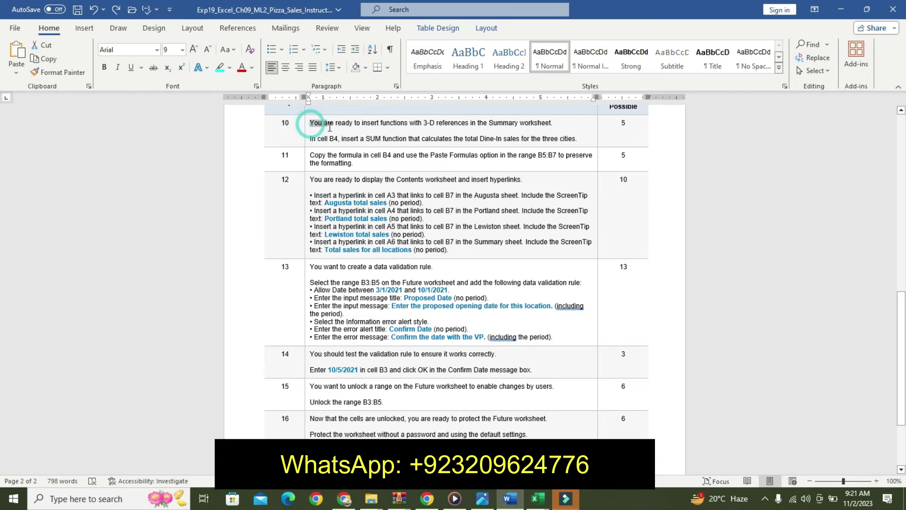
drag(312, 124, 331, 129)
- Highlight step 10's 3-D references intro line in yellow
click(386, 109)
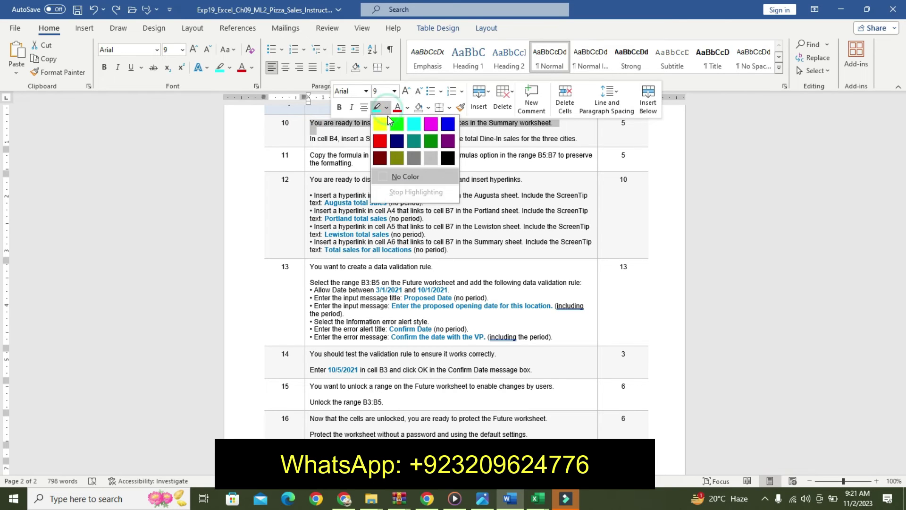
click(380, 123)
click(310, 139)
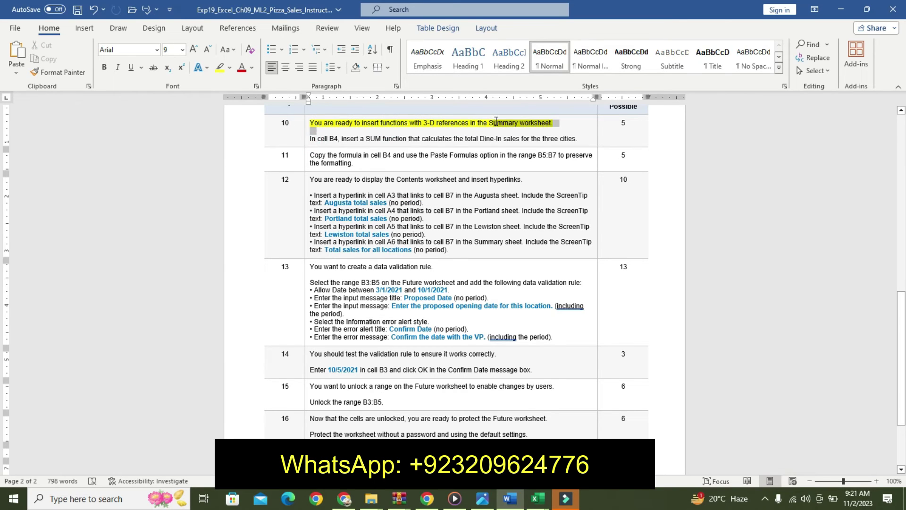
- Make step 10's B4 SUM instruction 16 pt, bold, with turquoise highlight
drag(338, 135, 572, 136)
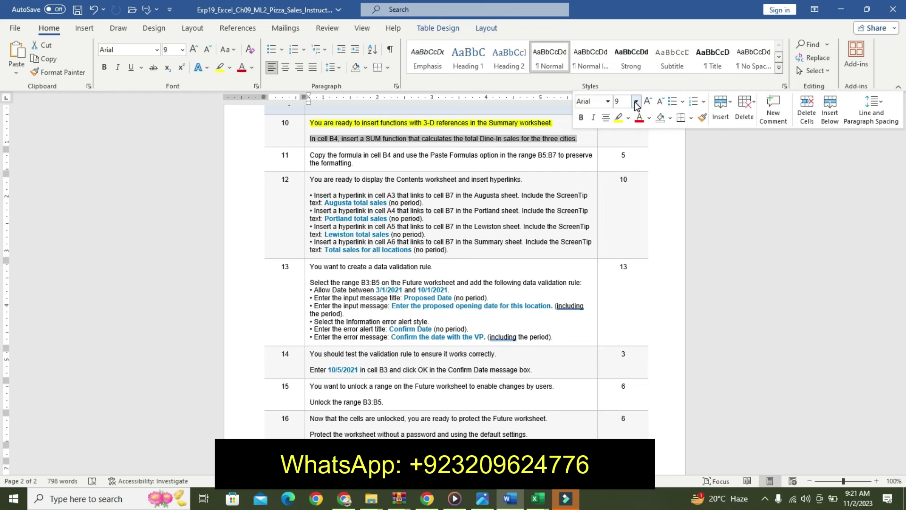
click(636, 101)
click(630, 194)
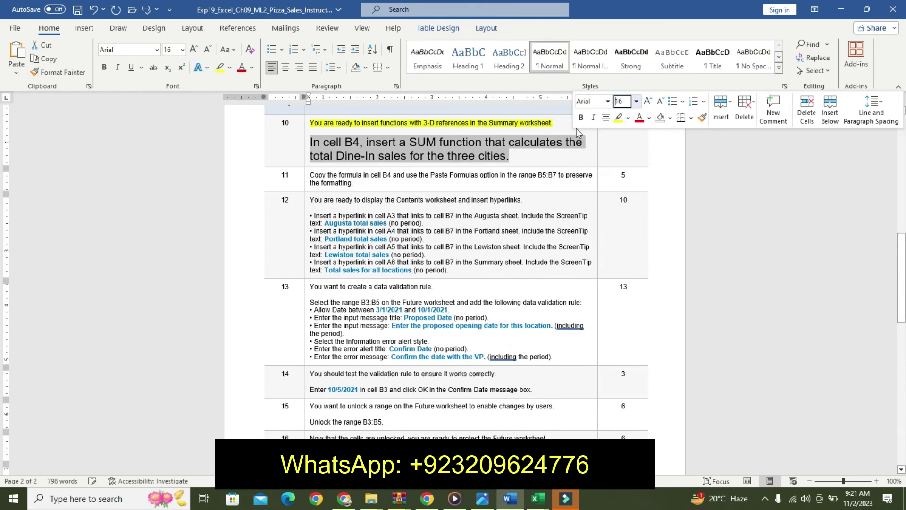
click(580, 118)
click(628, 118)
click(653, 136)
click(457, 142)
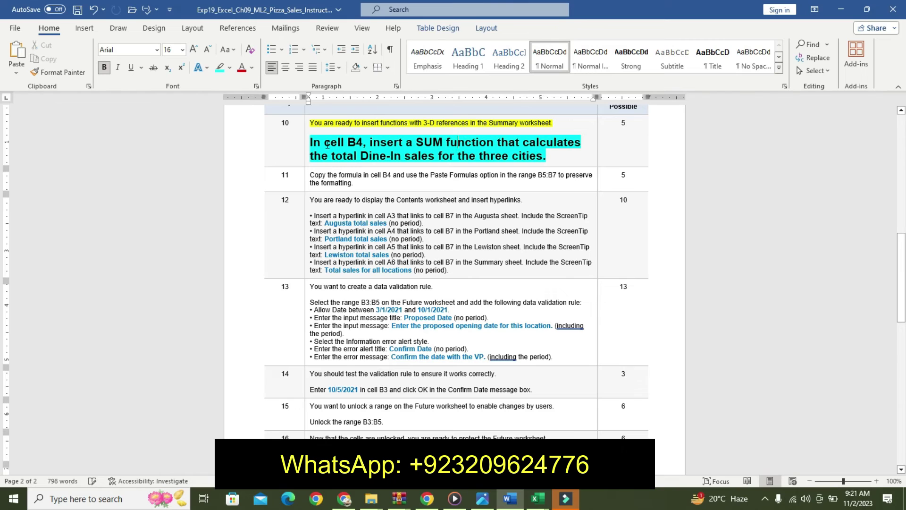
drag(315, 144, 550, 157)
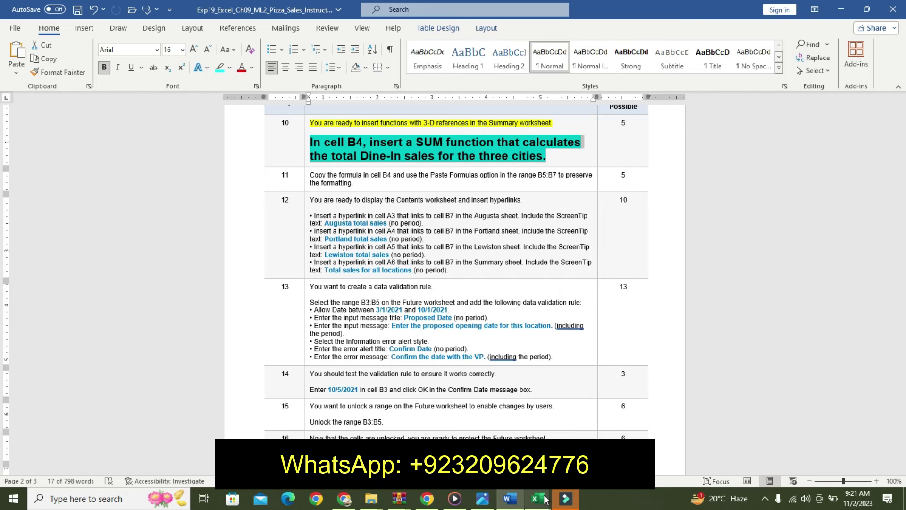
- Deselect column B on Regional Totals and bring the Pizza workbook back to the front
mouse_move(537, 499)
click(467, 425)
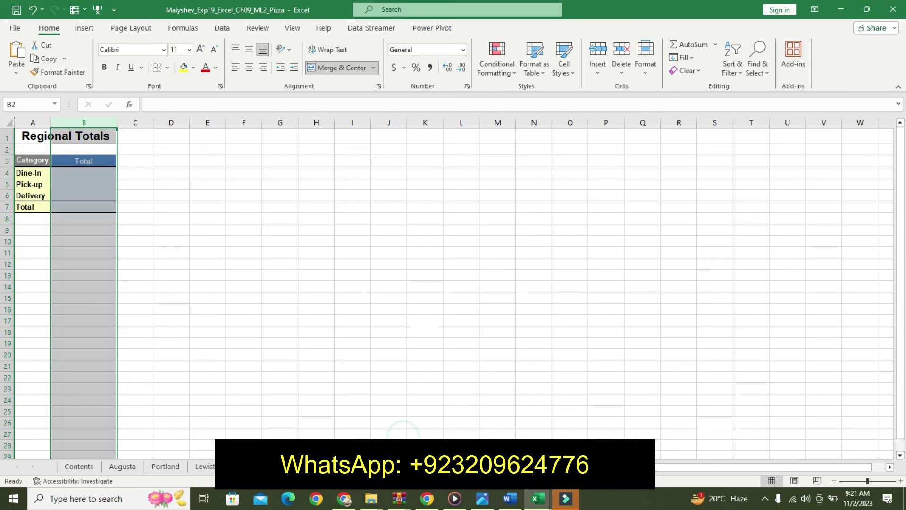
click(97, 207)
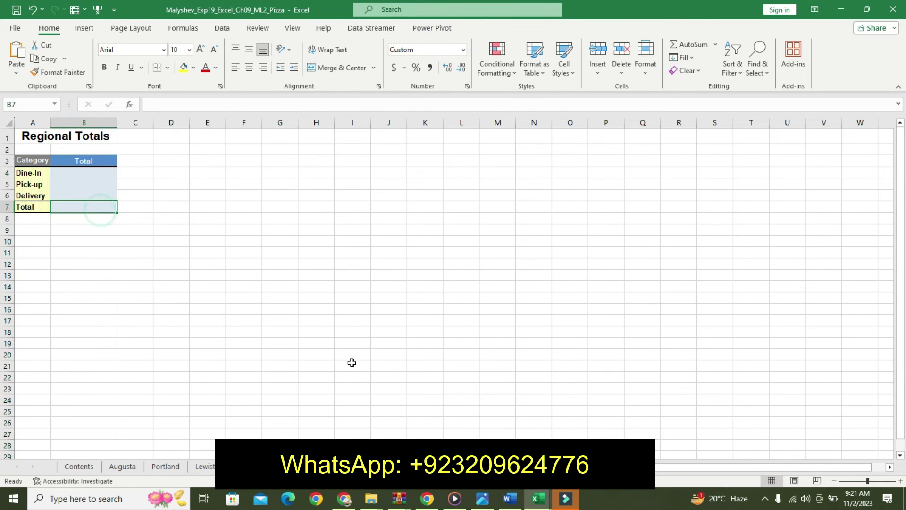
click(509, 498)
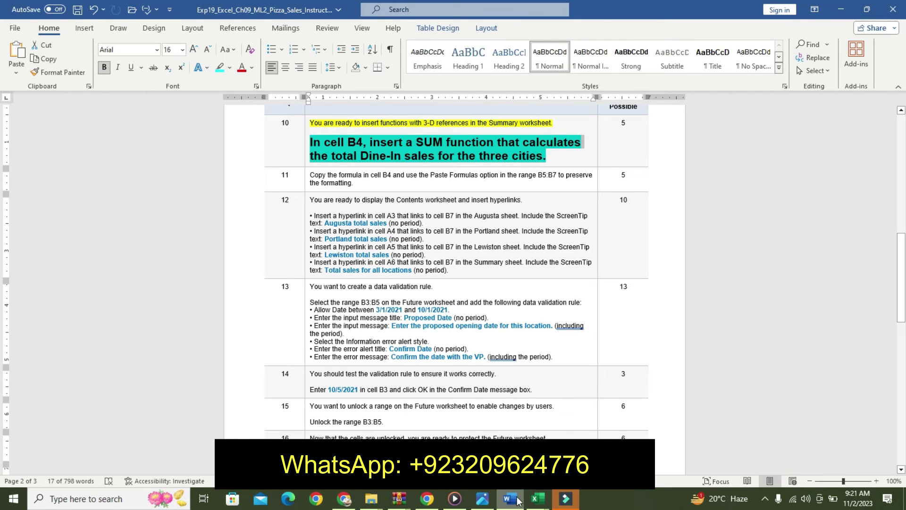
click(537, 502)
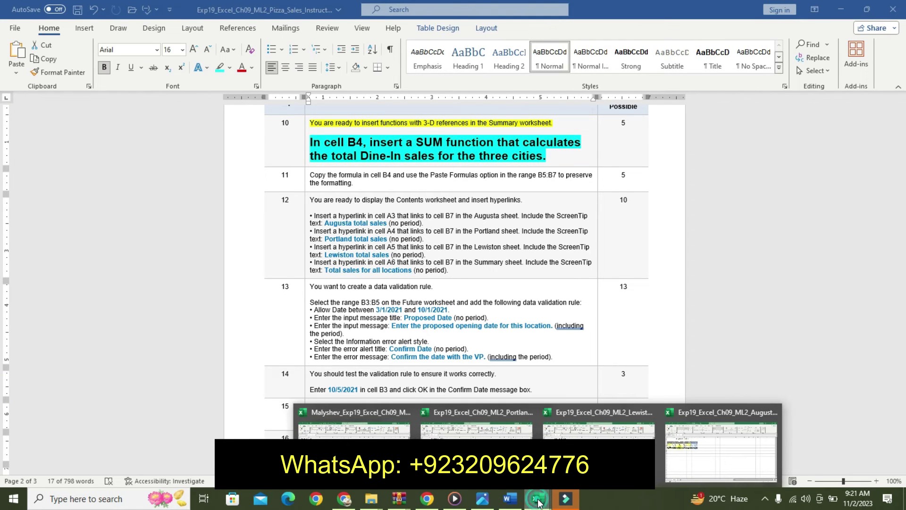
right_click(537, 501)
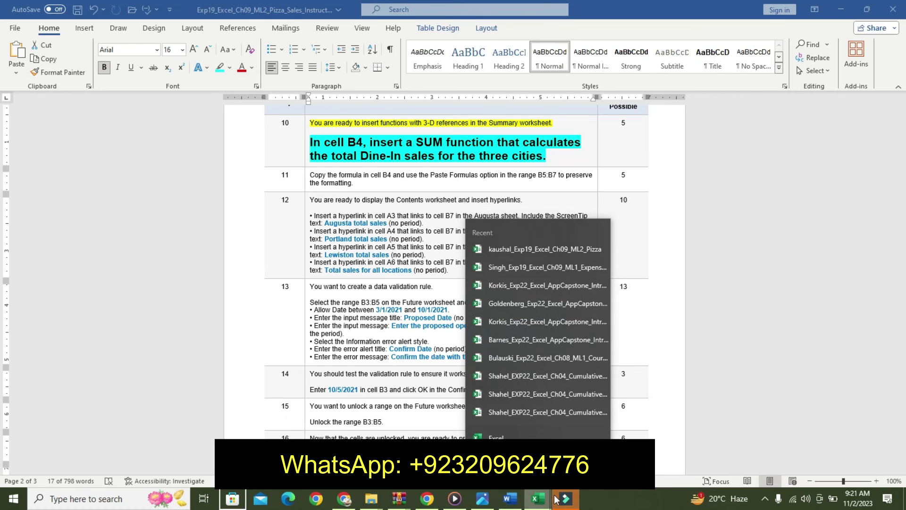
key(Escape)
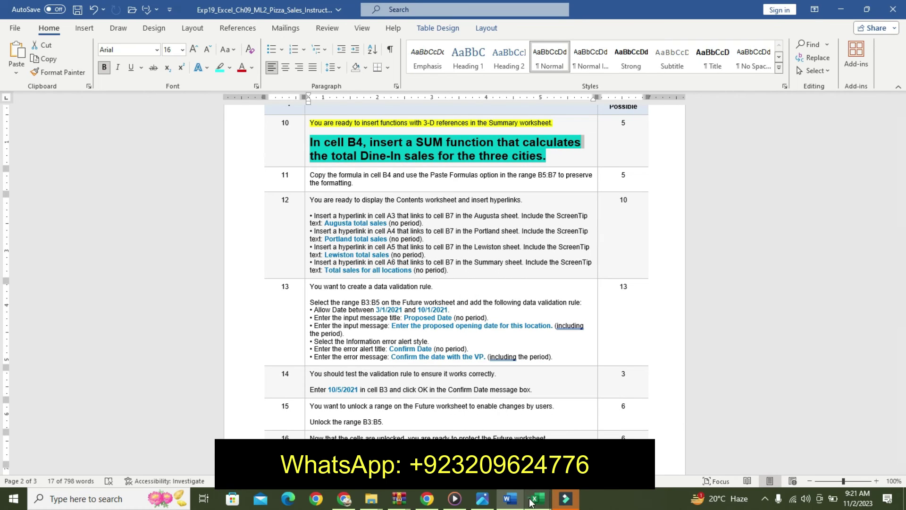
mouse_move(537, 499)
click(467, 460)
- Enter =SUM(Augusta!B4+Portland!B4+Lewiston!B4) in B4, showing $318,000
click(101, 172)
text(=sum)
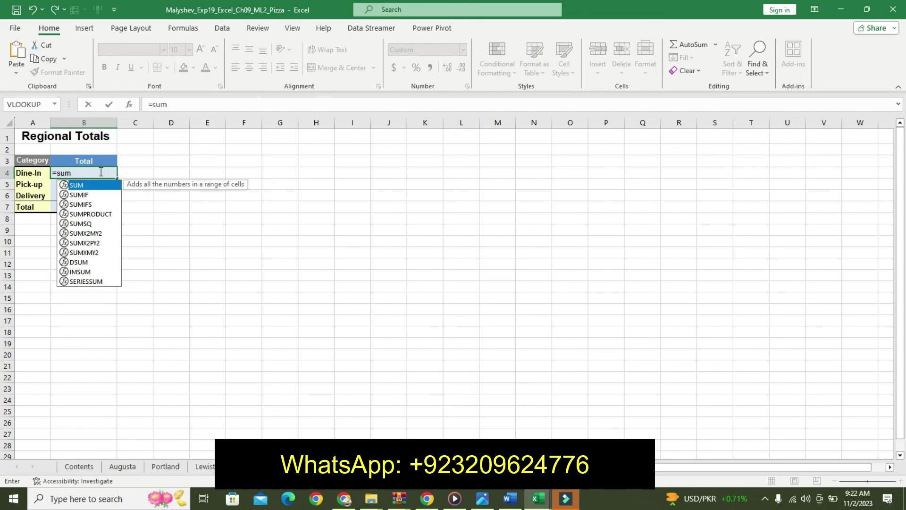
double_click(90, 184)
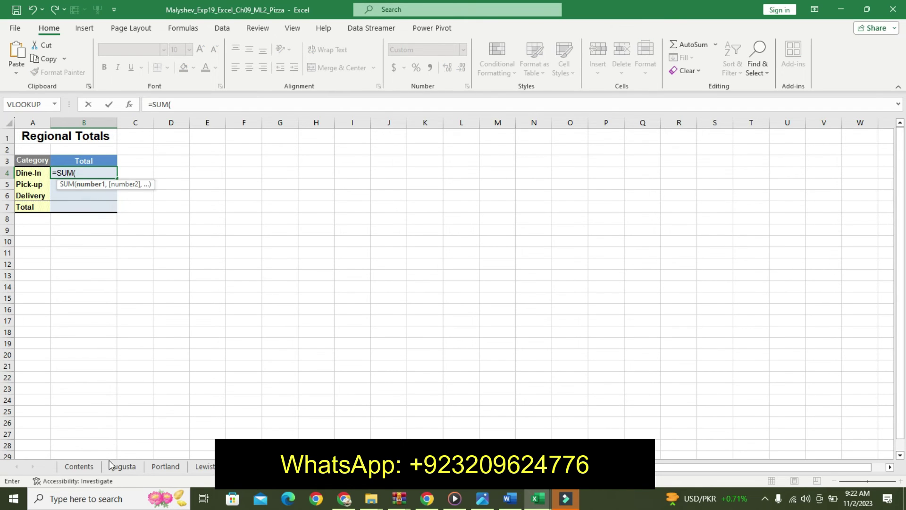
click(124, 469)
click(79, 172)
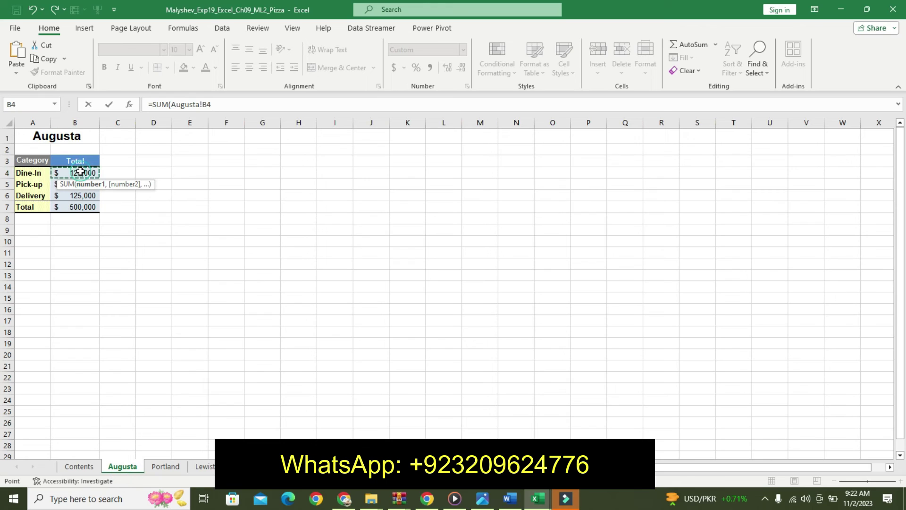
text(+)
click(170, 466)
click(90, 172)
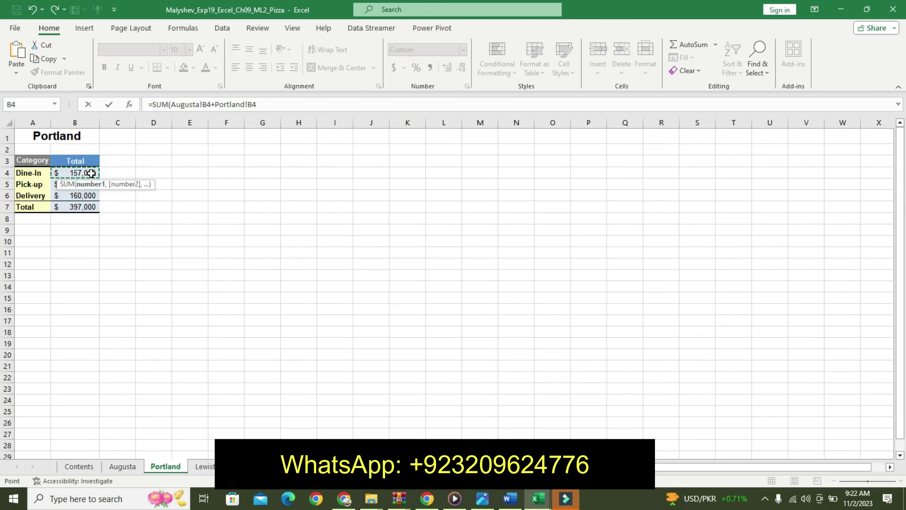
text(+)
click(203, 466)
click(80, 172)
key(Return)
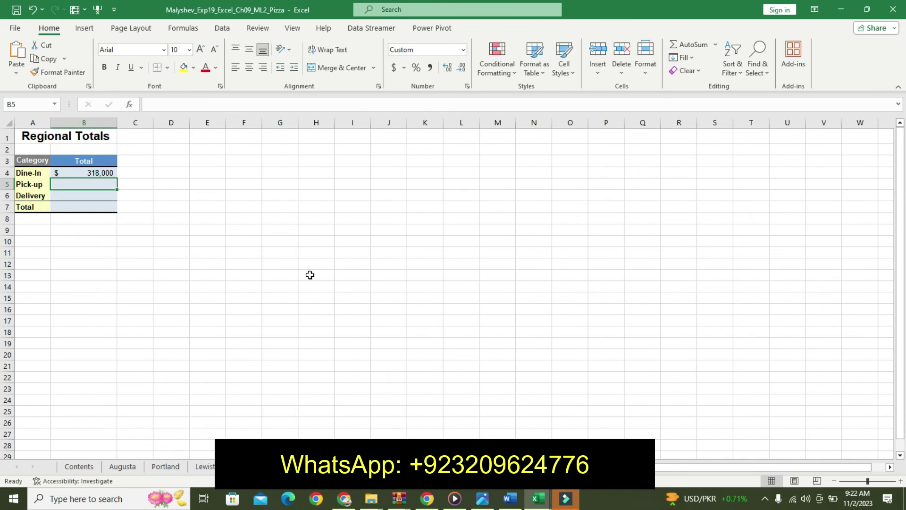
- Remove the emphasis formatting from step 10's instructions in Word
click(510, 498)
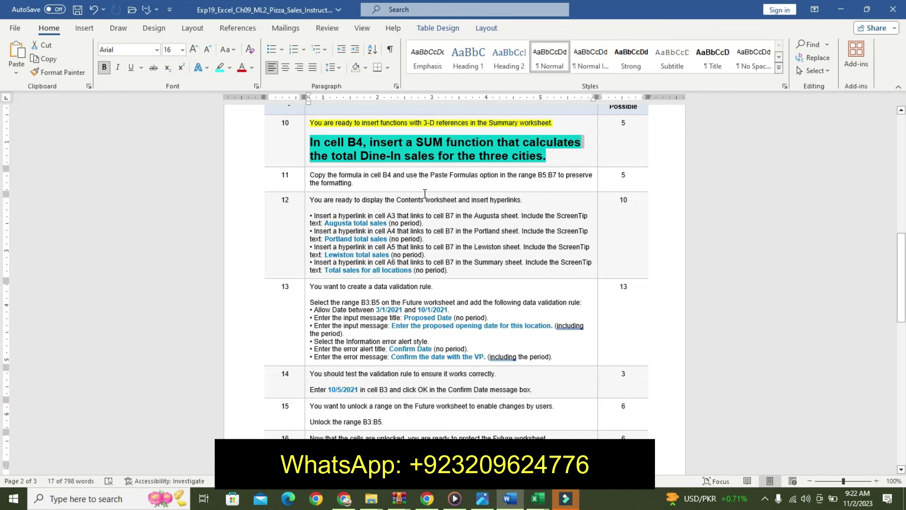
key(ctrl+z)
key(ctrl+z)
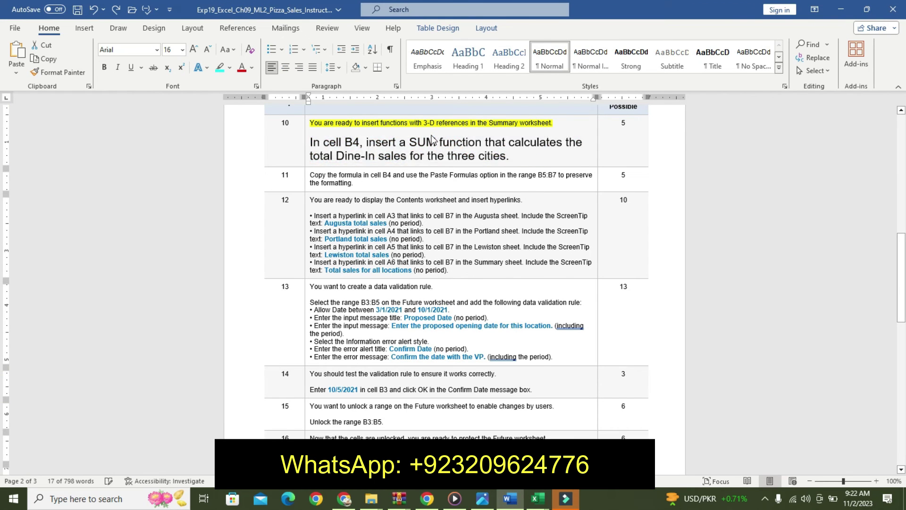
key(ctrl+z)
key(ctrl+z)
- Make step 11's Paste Formulas instruction 16 pt, bold, with cyan highlight
click(307, 159)
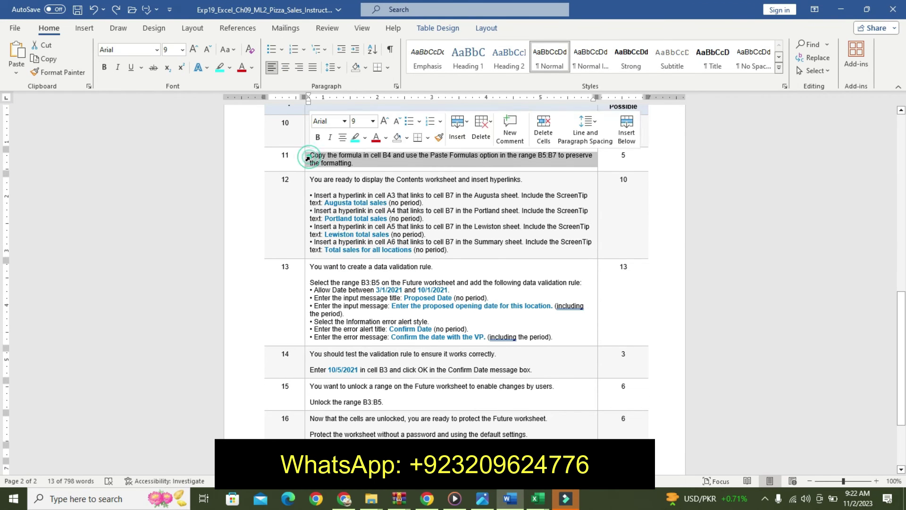
click(372, 122)
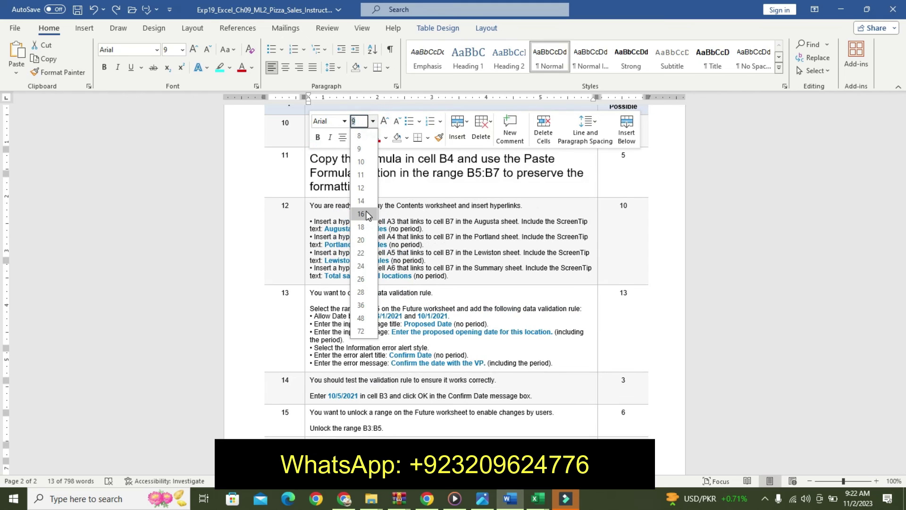
click(360, 213)
click(319, 137)
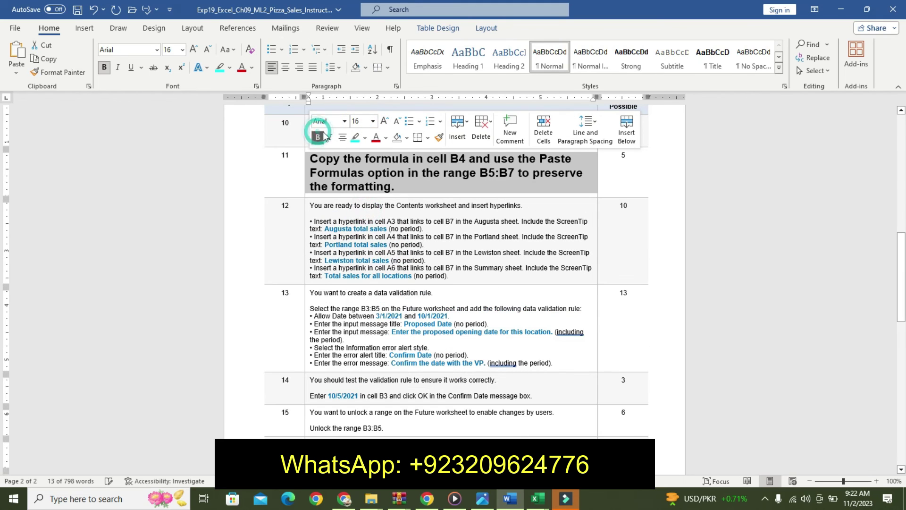
click(356, 137)
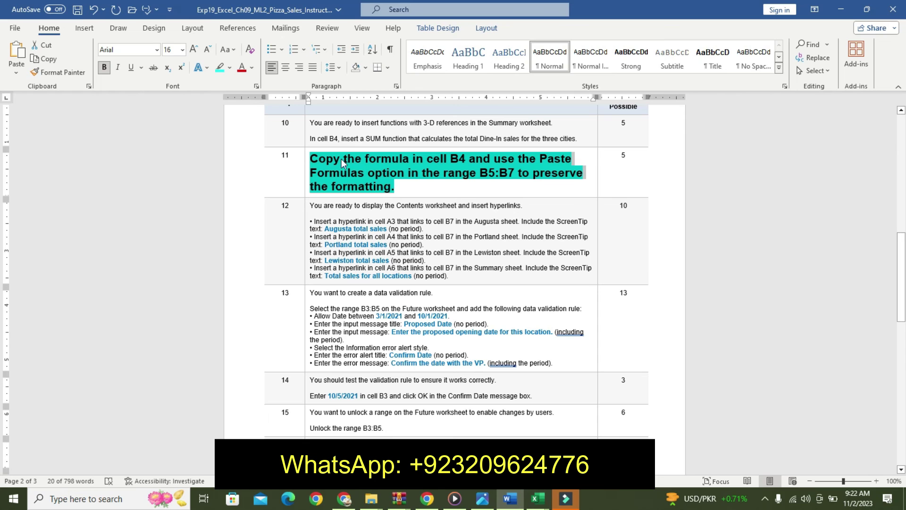
- Copy B4's SUM and paste formulas only into B5:B7, giving 435,000, 450,000 and 1,203,000
click(538, 497)
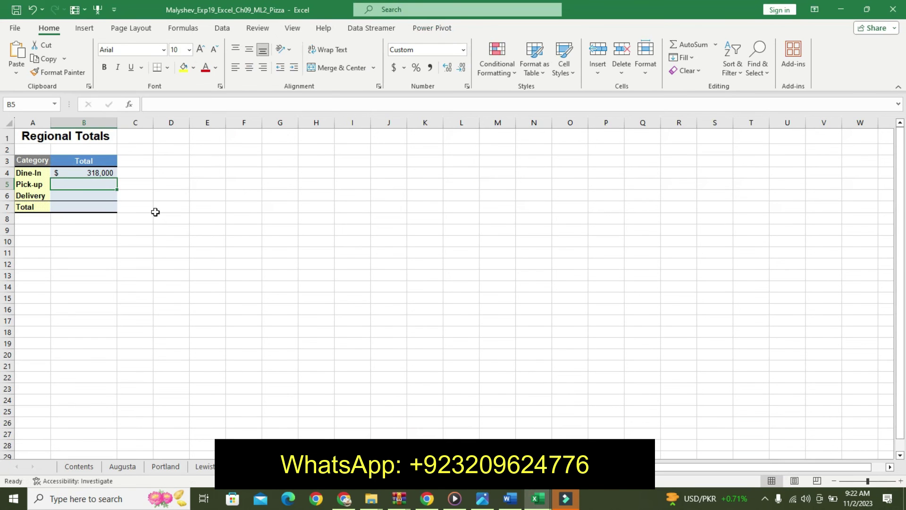
click(509, 504)
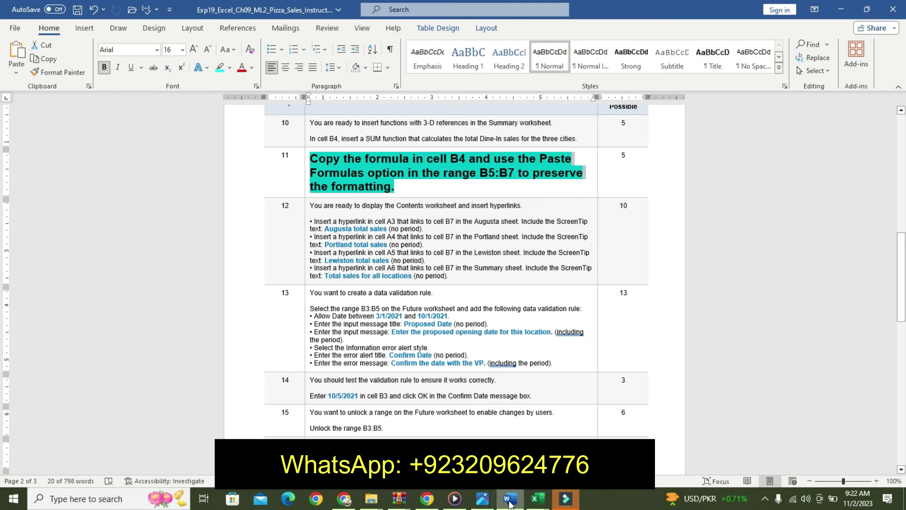
click(535, 499)
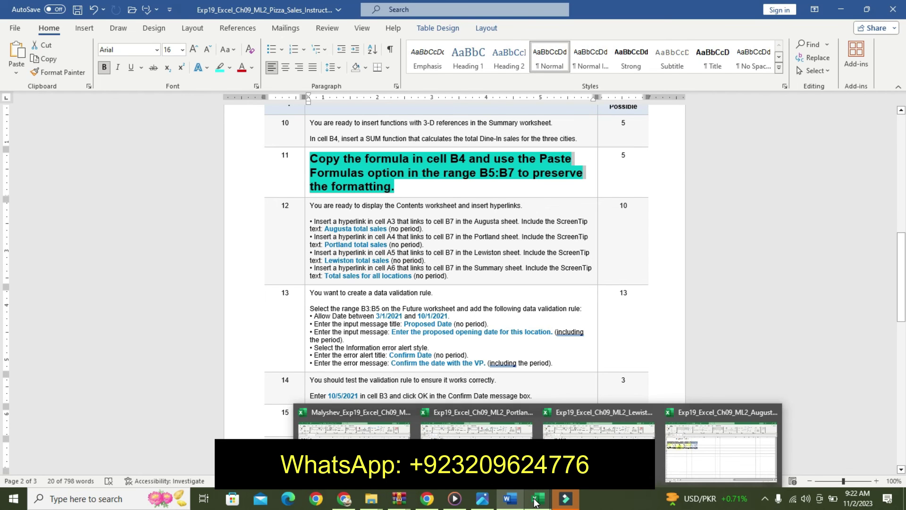
click(354, 427)
click(88, 173)
click(45, 59)
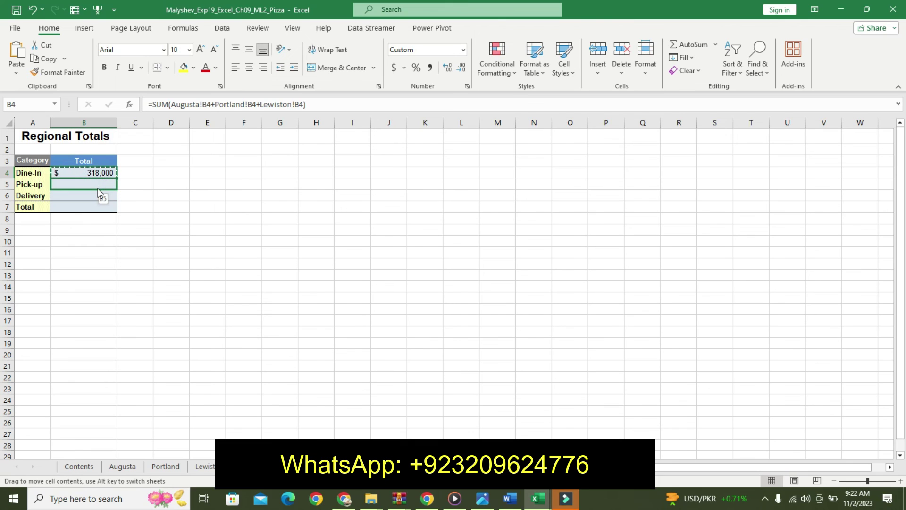
drag(97, 188, 96, 181)
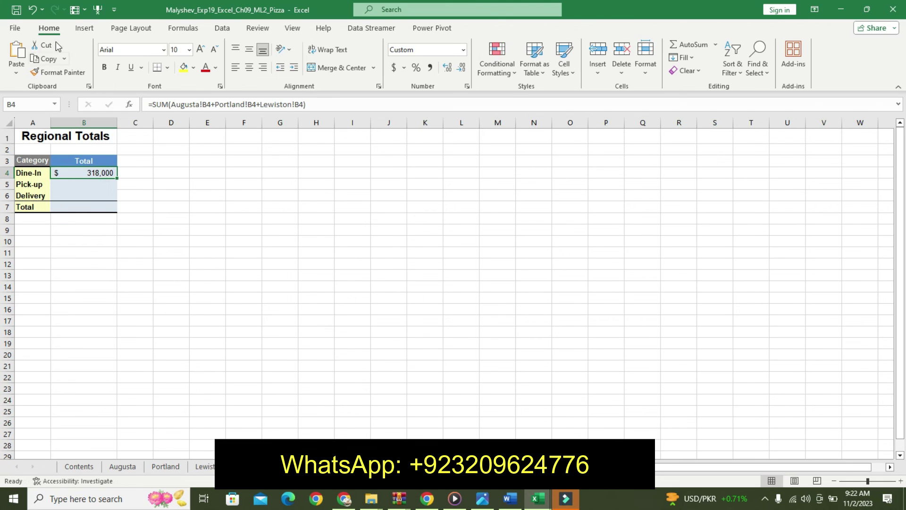
click(45, 59)
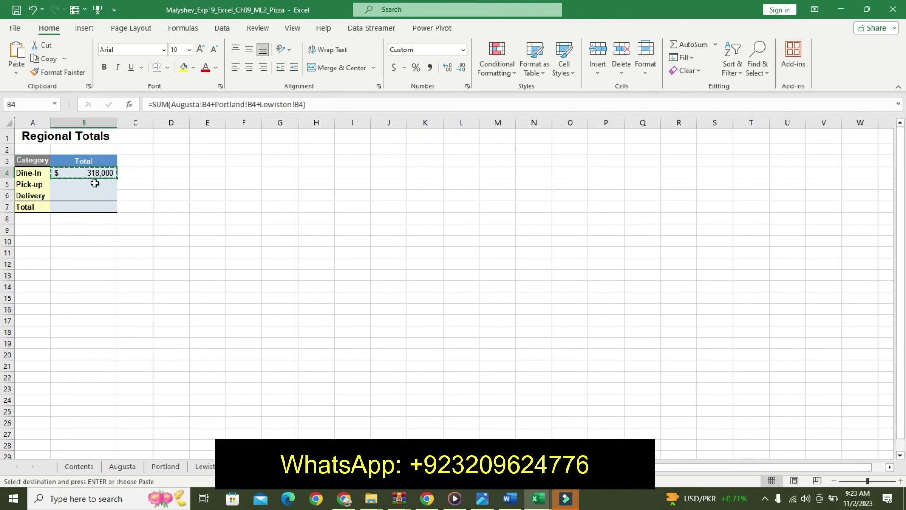
drag(94, 183, 96, 206)
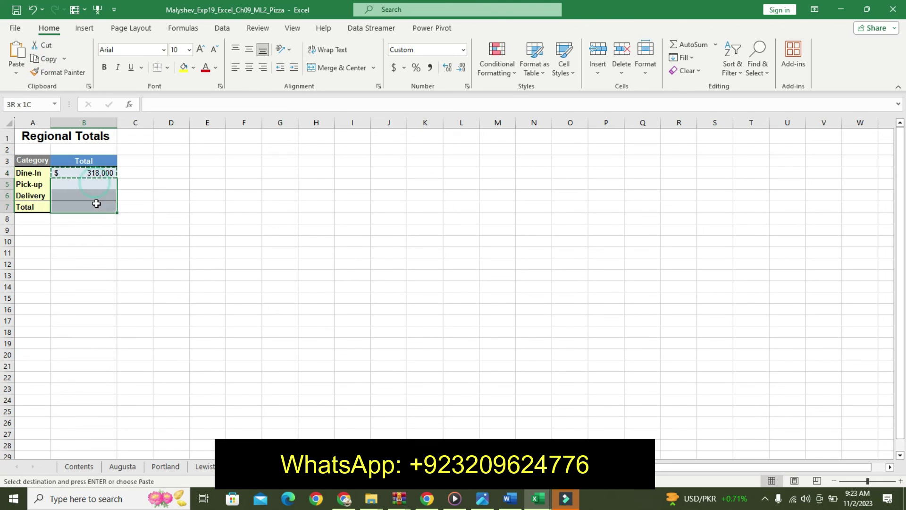
click(16, 71)
click(32, 103)
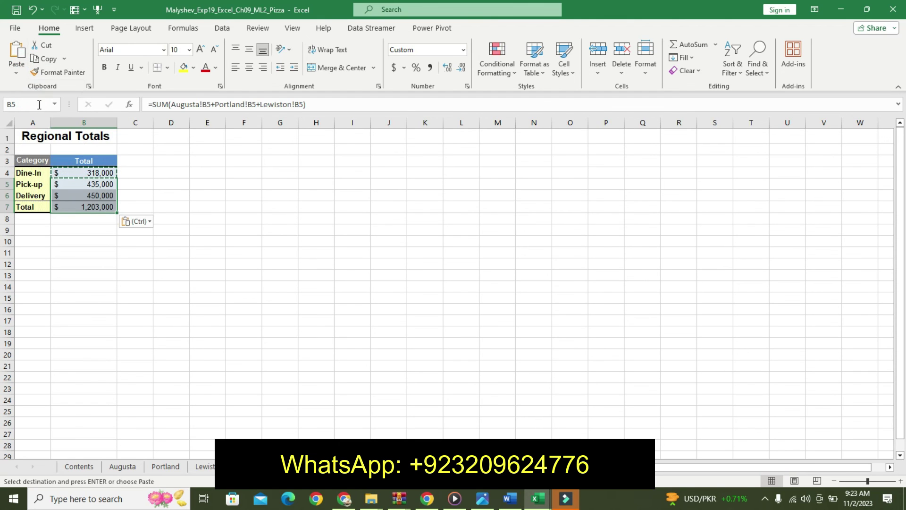
- Clear the copy outline and undo step 11's emphasis in the Word instructions
key(Escape)
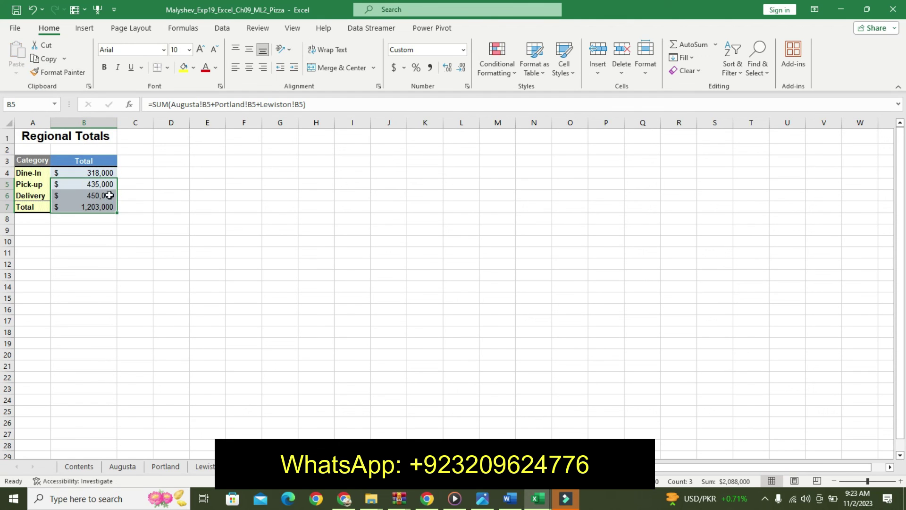
click(511, 499)
key(ctrl+z)
key(ctrl+z)
key(ctrl+z)
- Finish removing step 11's formatting and return to the Pizza workbook
click(731, 197)
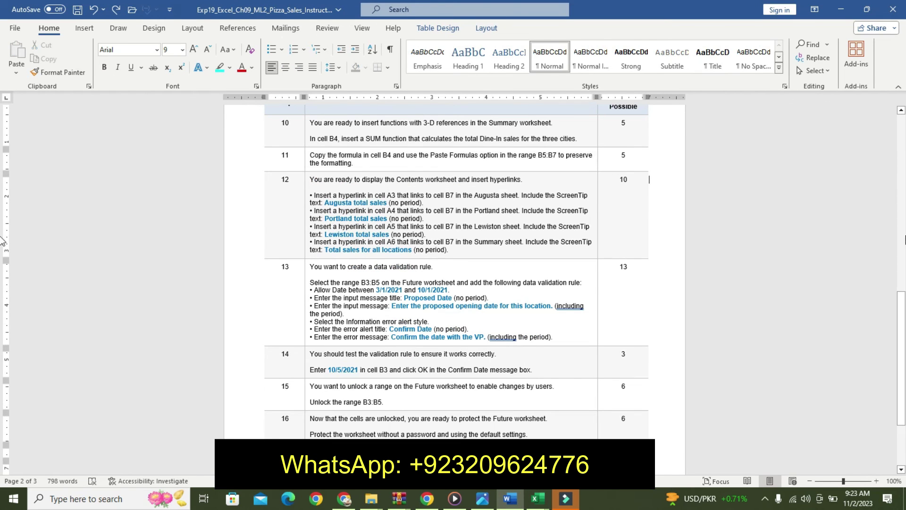
drag(901, 359, 879, 5)
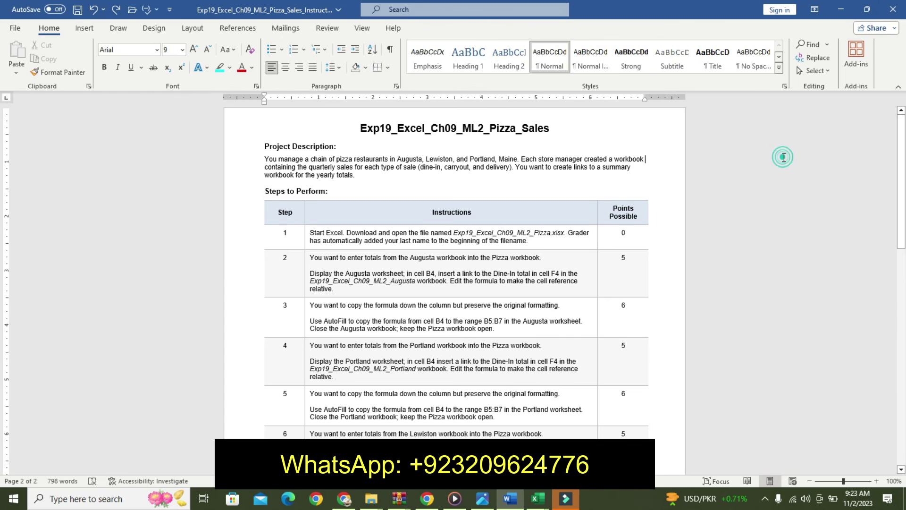
click(537, 498)
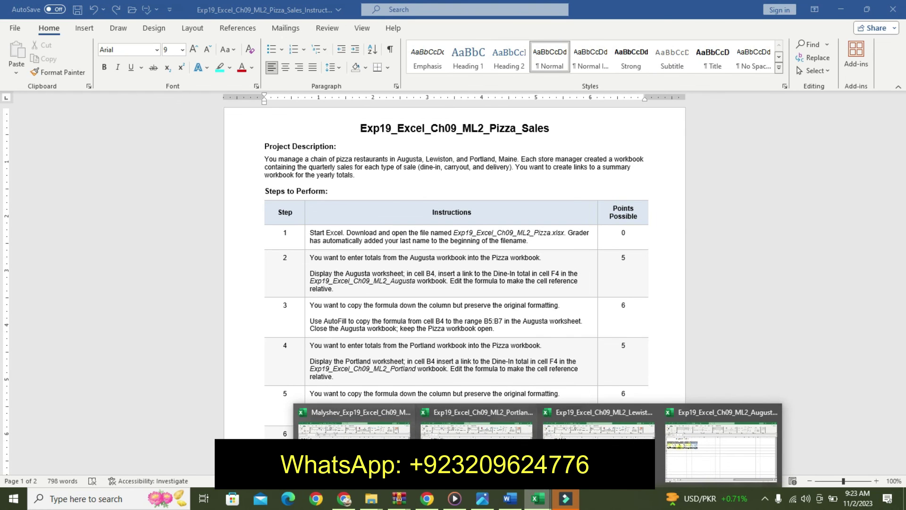
click(354, 420)
click(216, 324)
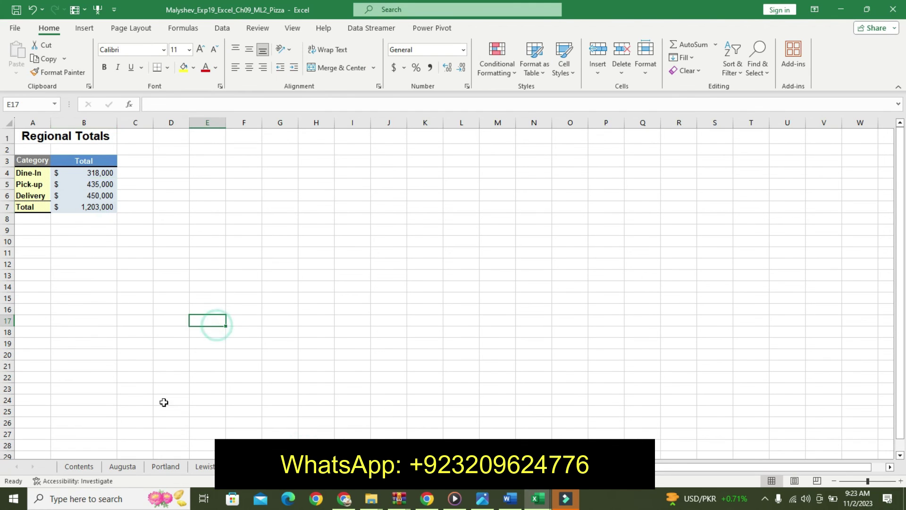
click(135, 455)
- Check B4 on the Augusta, Portland and Lewiston sheets and the Regional Totals SUM formula
click(125, 466)
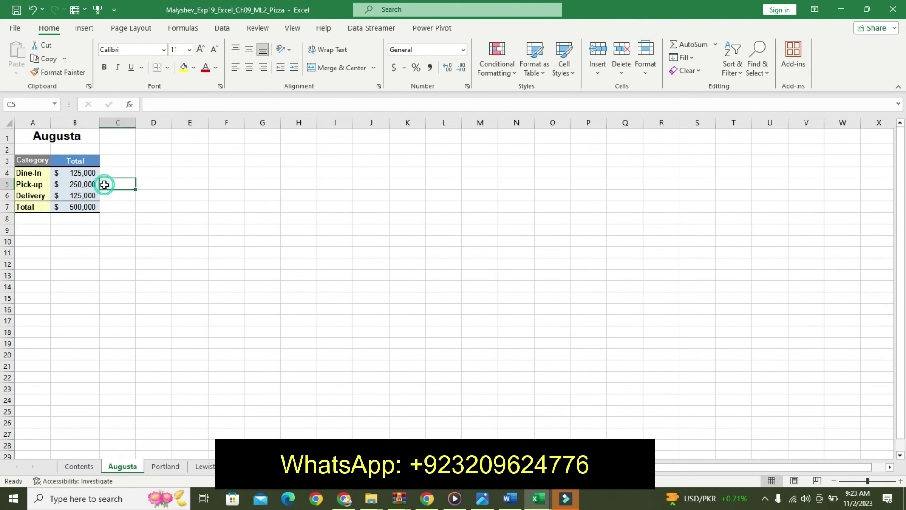
click(75, 175)
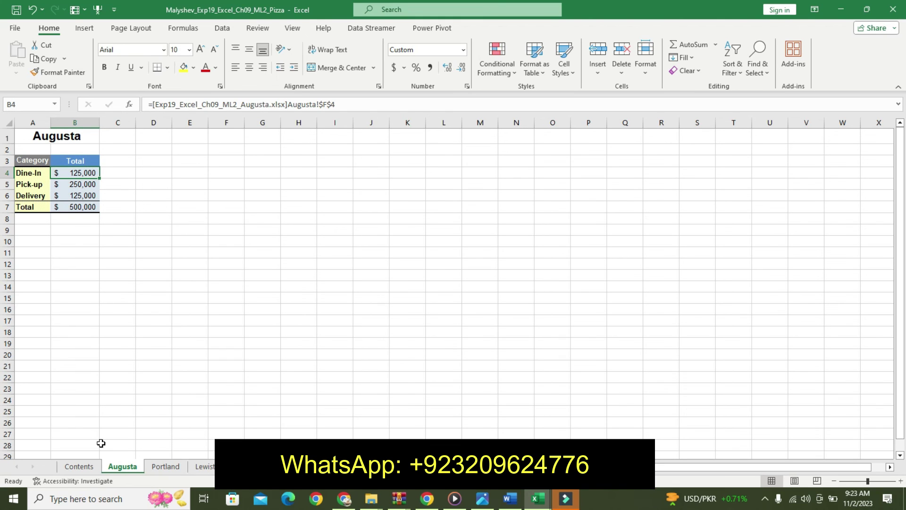
click(164, 466)
click(90, 173)
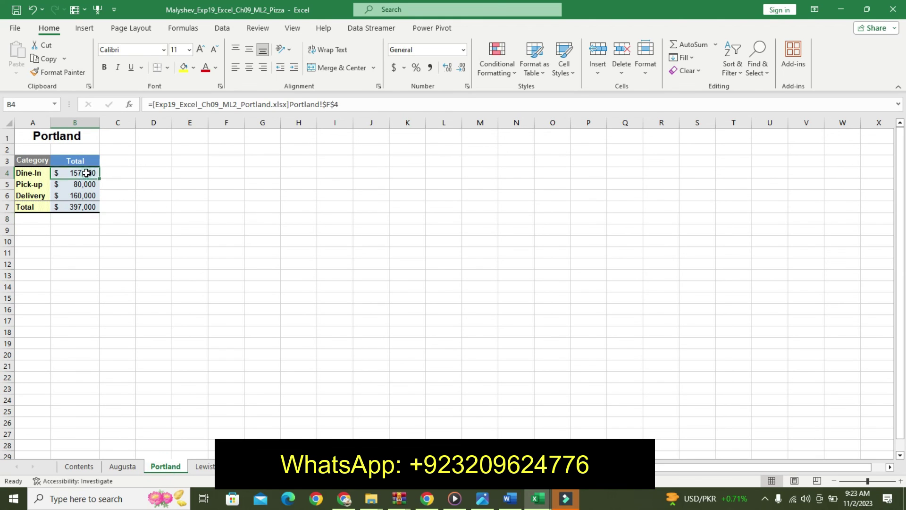
click(203, 467)
click(88, 173)
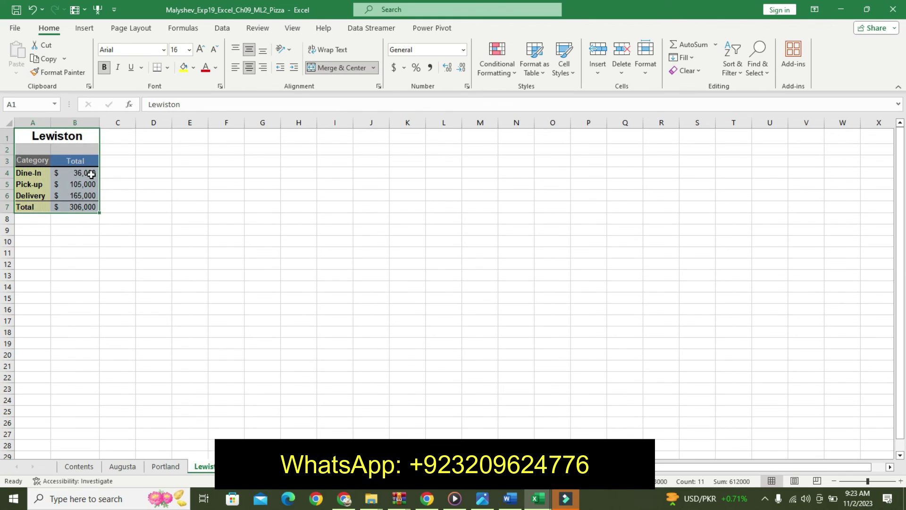
key(ctrl+Page_Down)
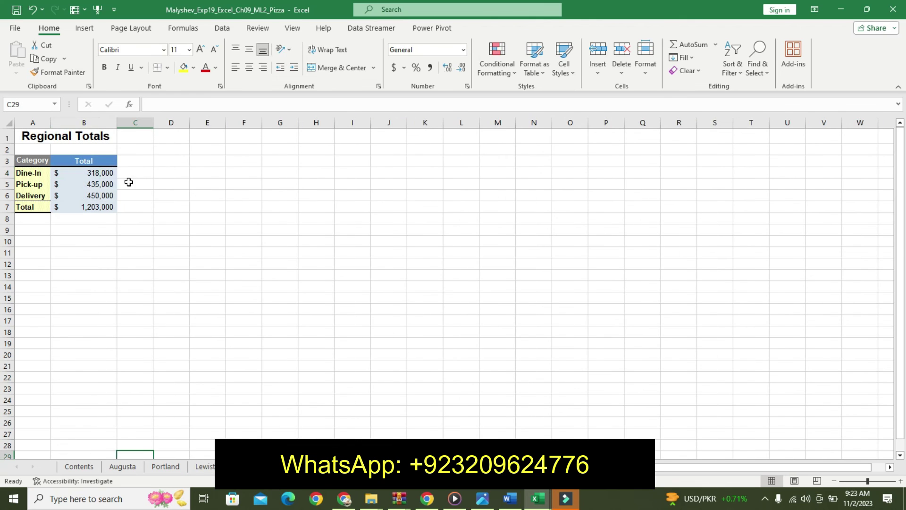
click(96, 171)
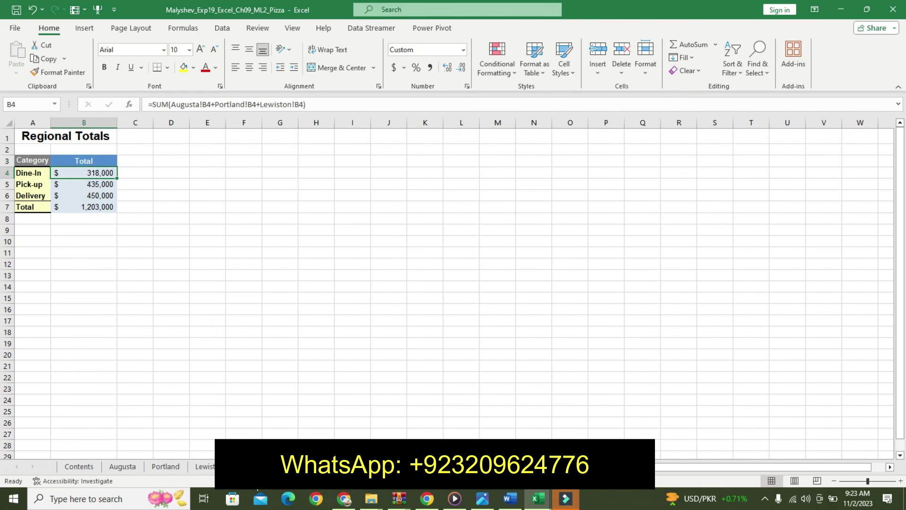
- Go back to the Augusta sheet showing its $500,000 total
click(203, 466)
click(163, 467)
click(141, 465)
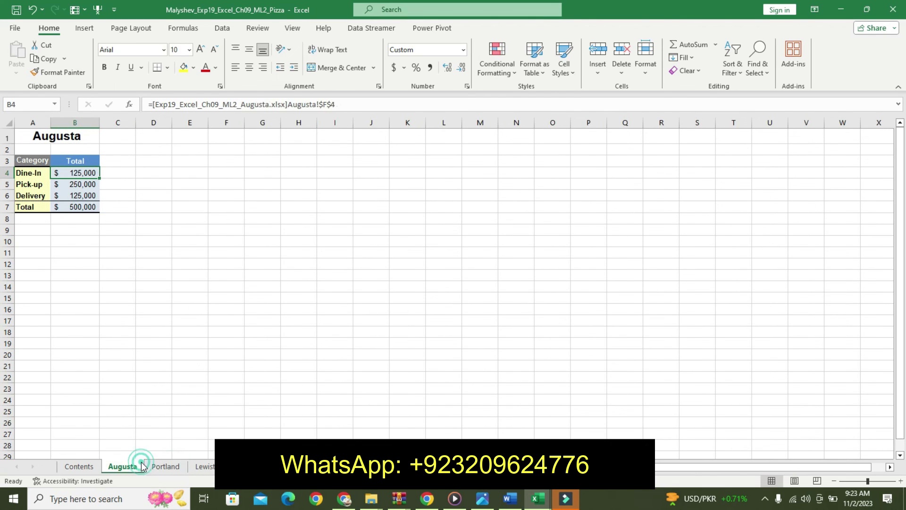
click(247, 283)
click(509, 499)
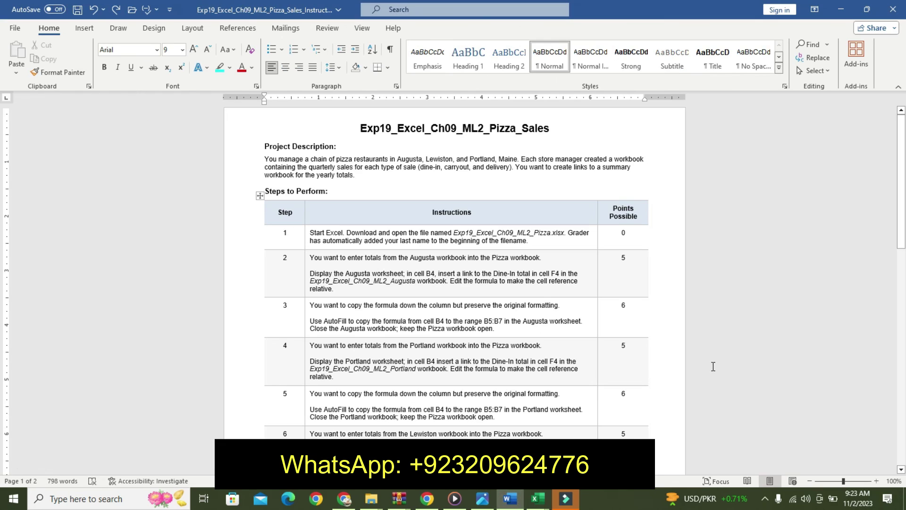
click(538, 499)
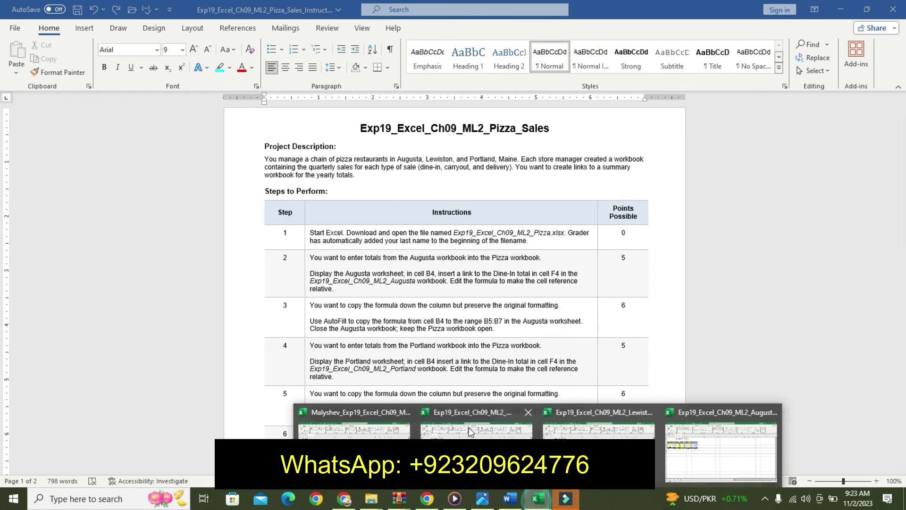
click(354, 427)
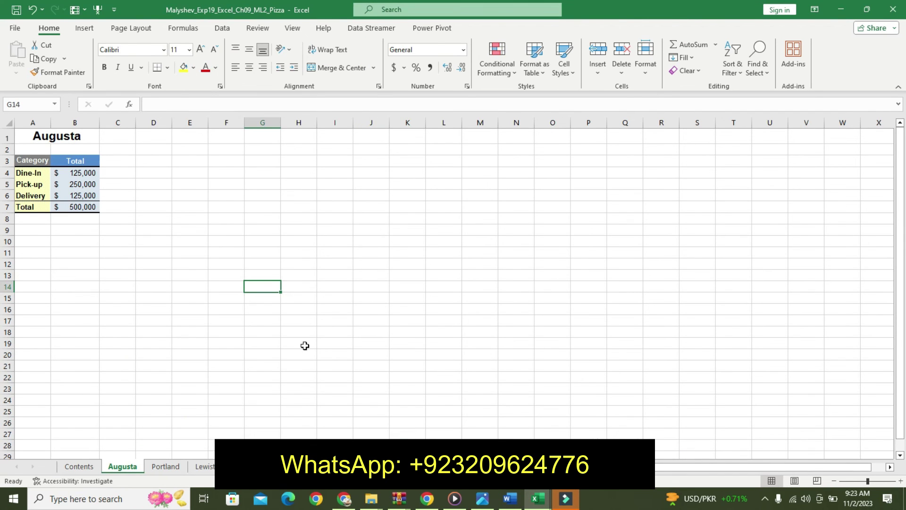